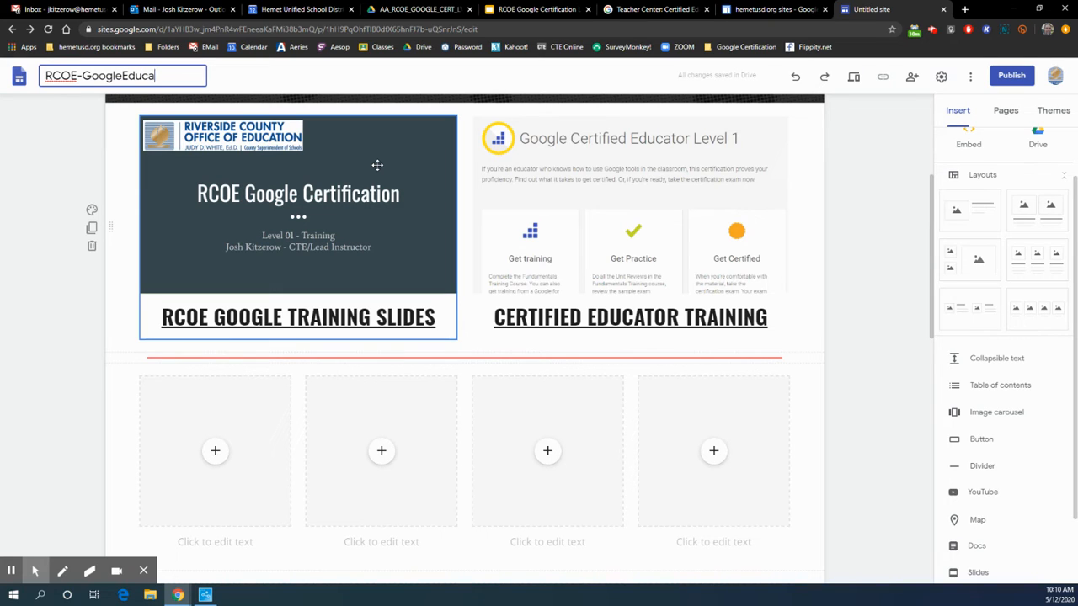
# Step: Finish naming the site document as RCOEGoogleEducatorLvlTraining, without a hyphen after RCOE
pyautogui.write('L')
pyautogui.write('vl01Tra')
pyautogui.press('BackSpace')
pyautogui.press('BackSpace')
pyautogui.press('BackSpace')
pyautogui.write('lTraining')
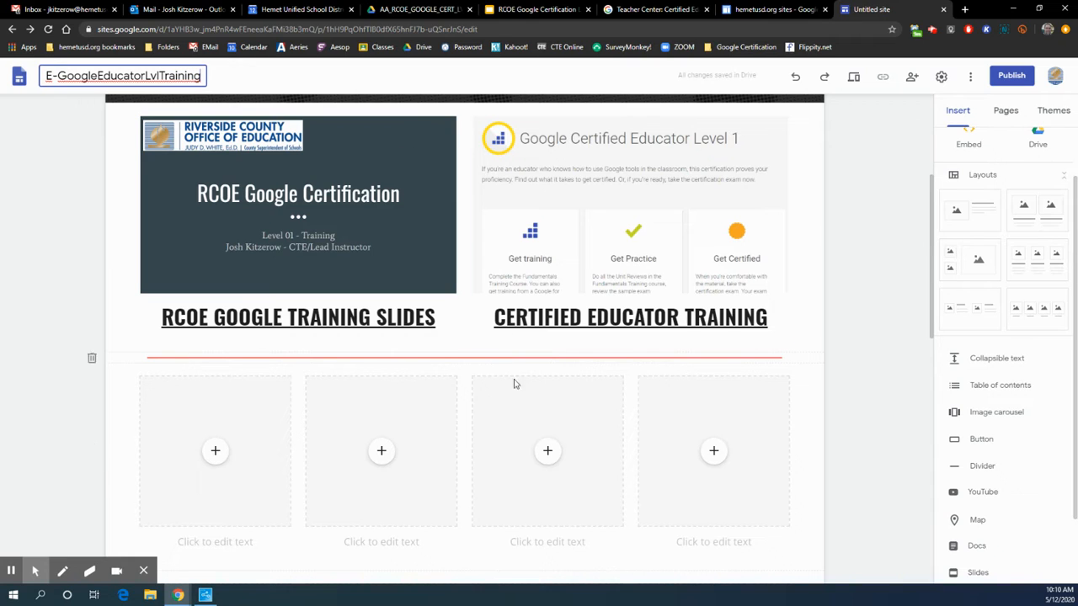
pyautogui.click(862, 335)
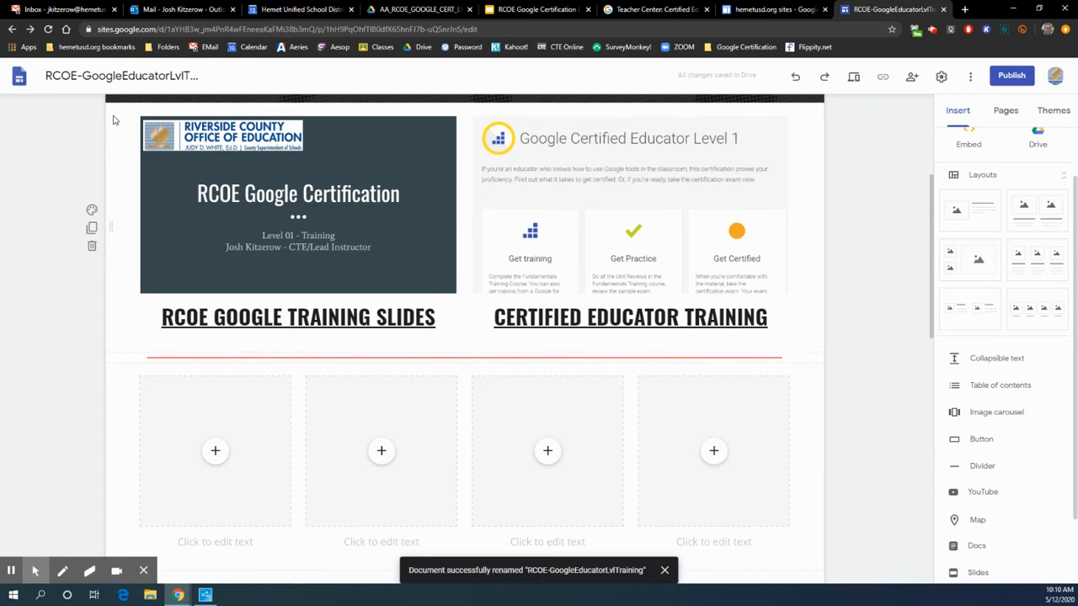
pyautogui.click(84, 76)
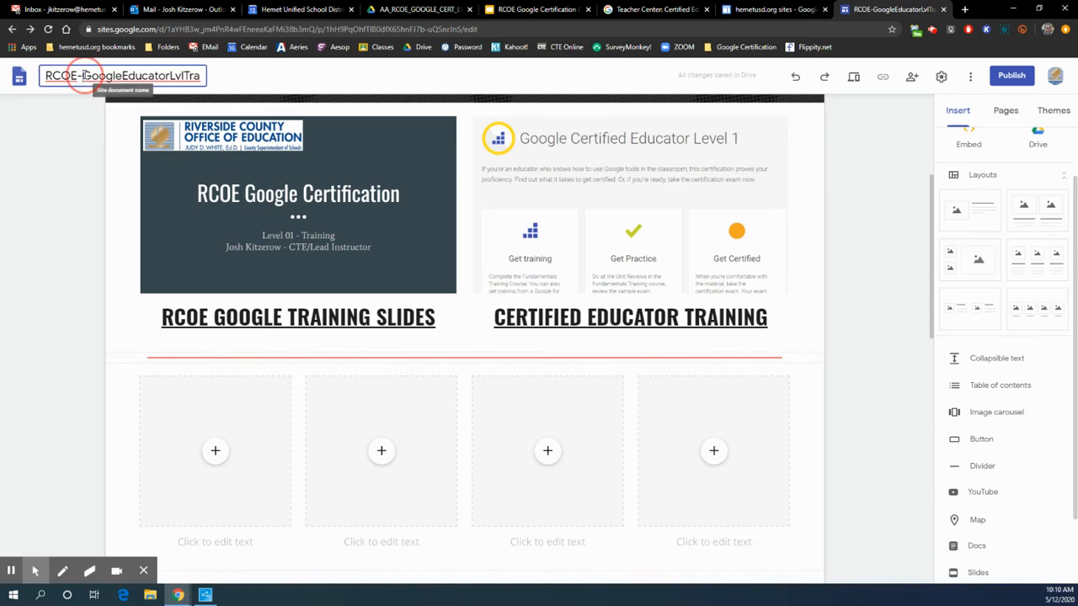
pyautogui.click(859, 203)
# Step: Delete all the empty image-and-text layout sections below the red divider
pyautogui.scroll(-3, 573, 270)
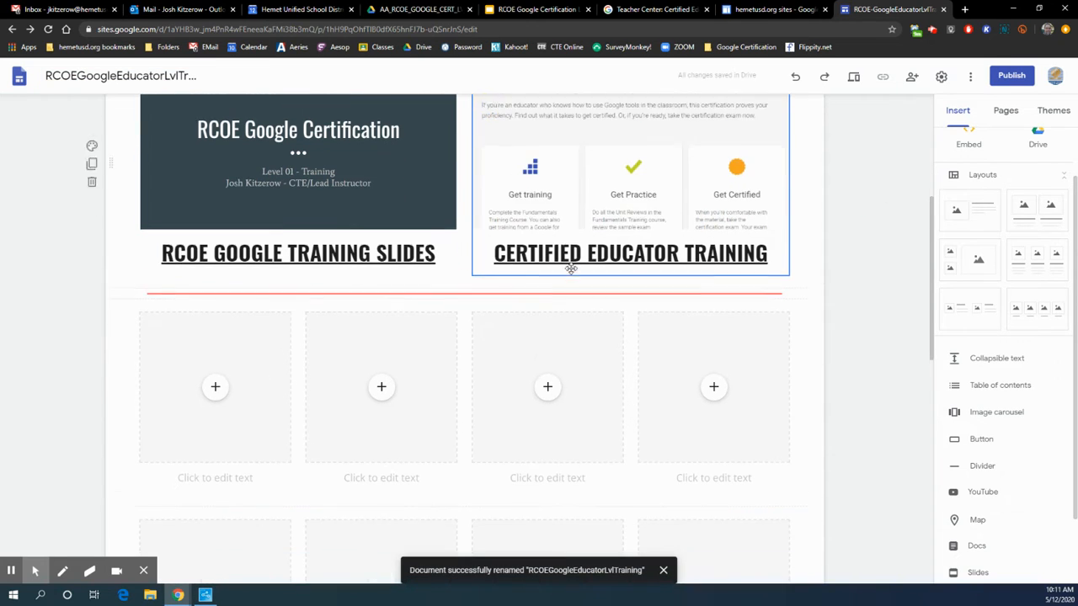
pyautogui.click(216, 340)
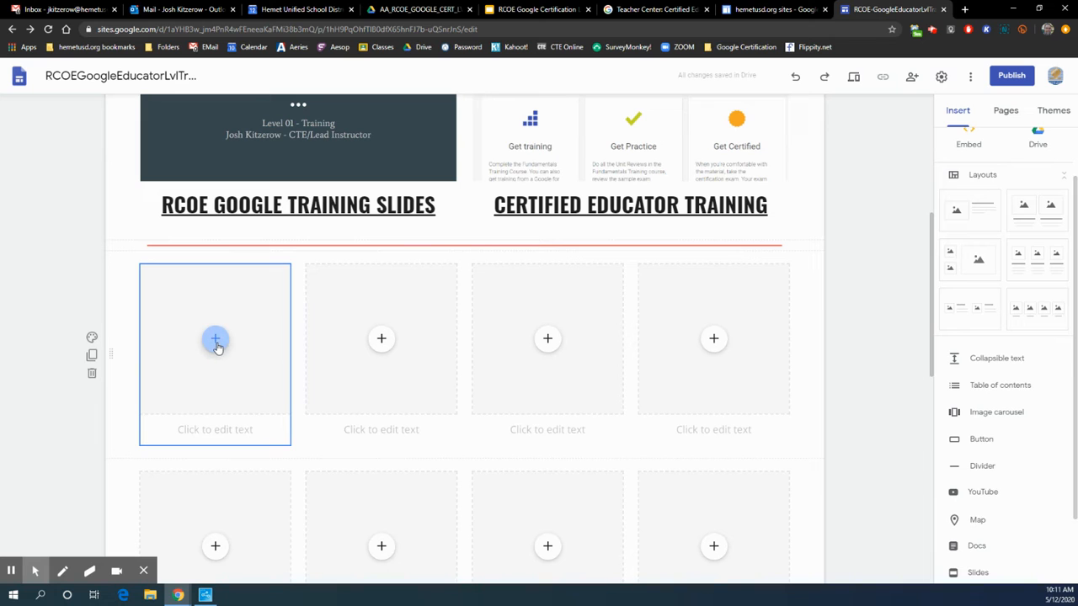
pyautogui.scroll(-5, 597, 342)
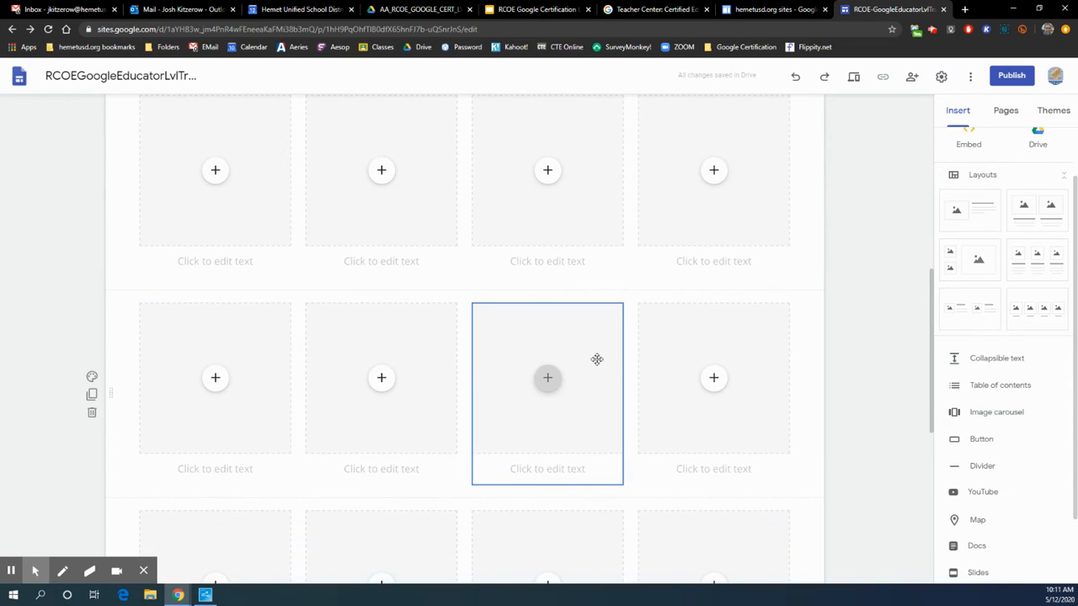
pyautogui.scroll(4, 599, 346)
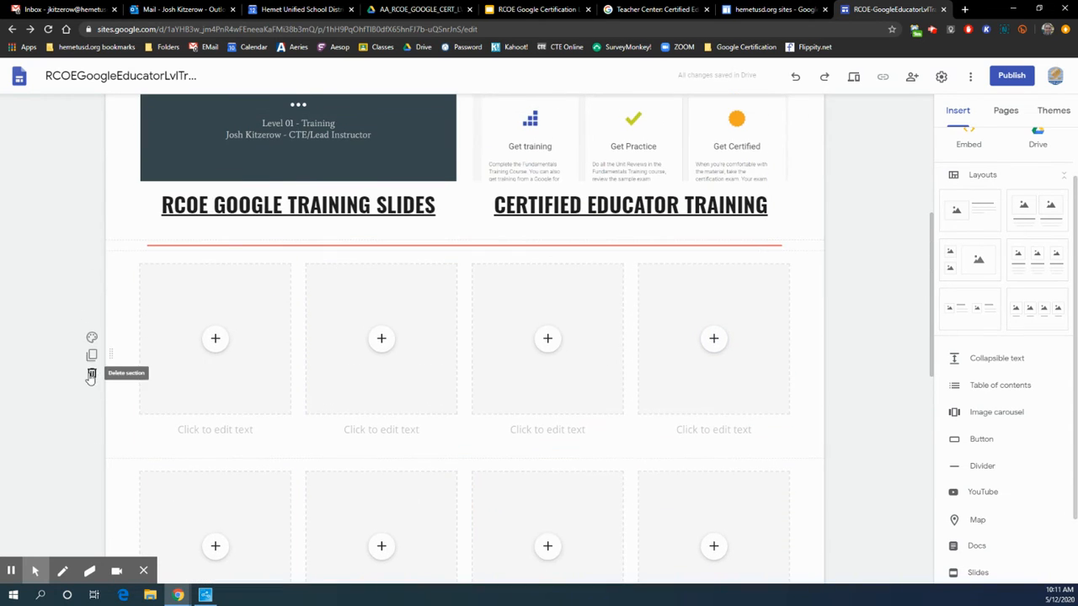
pyautogui.click(91, 376)
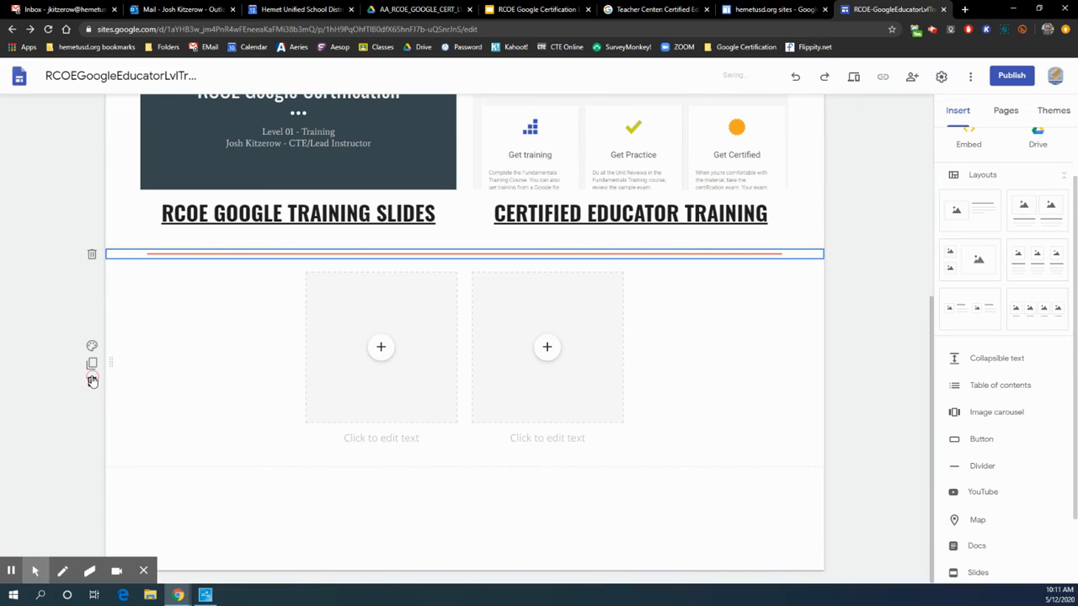
pyautogui.click(92, 381)
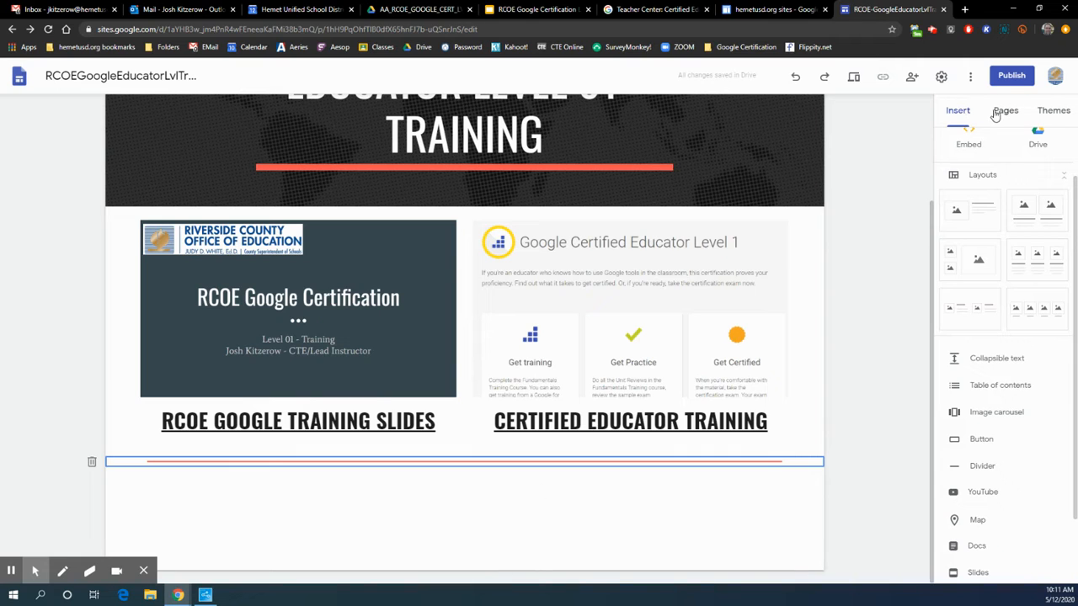
# Step: Insert five empty text boxes, one under another, below the red divider
pyautogui.scroll(-1, 931, 462)
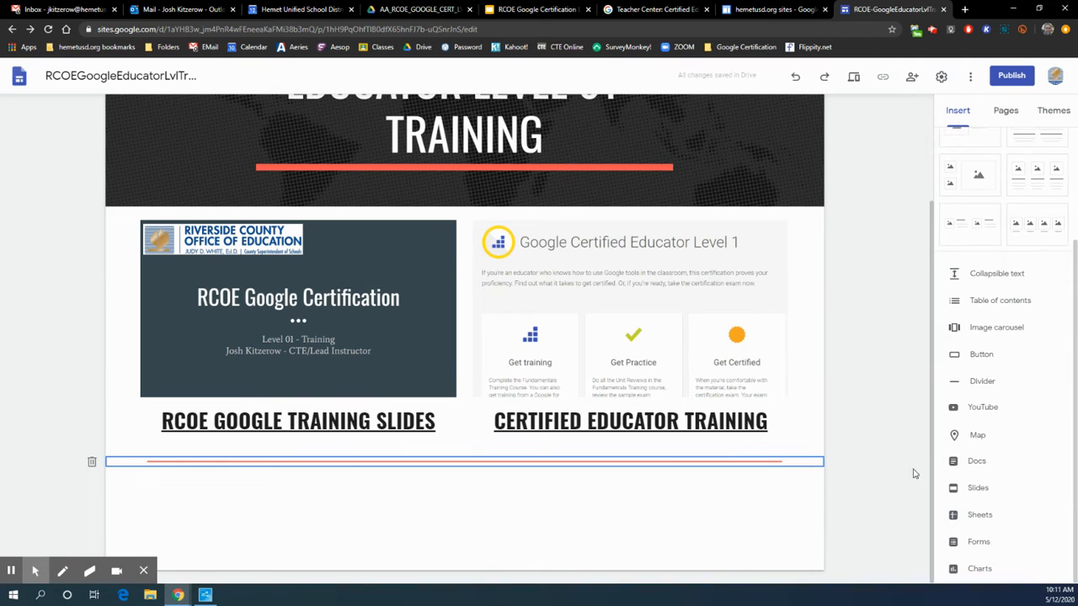
pyautogui.scroll(3, 964, 396)
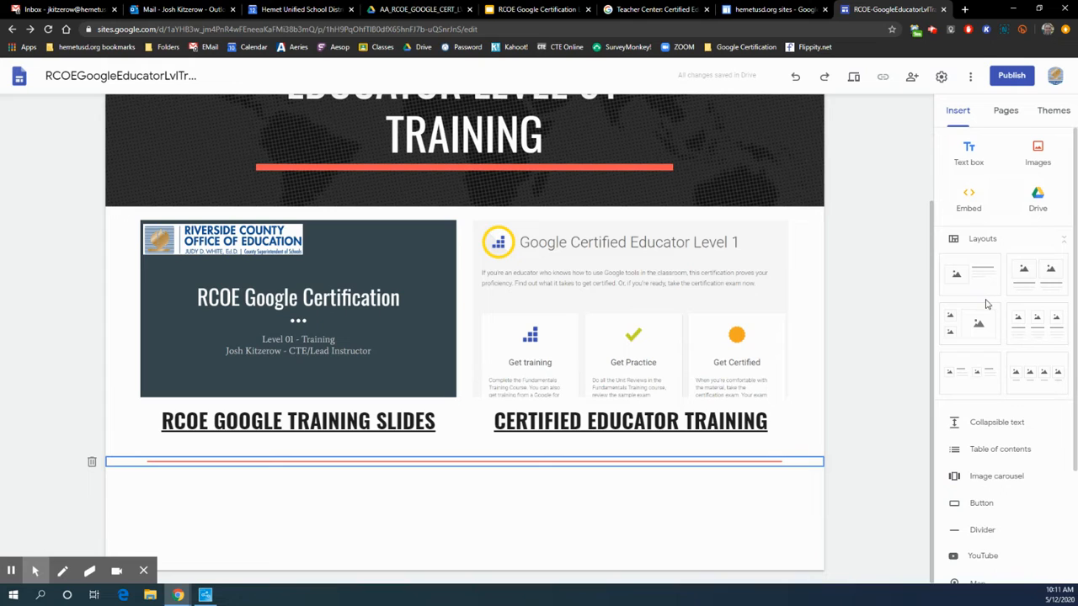
pyautogui.click(970, 154)
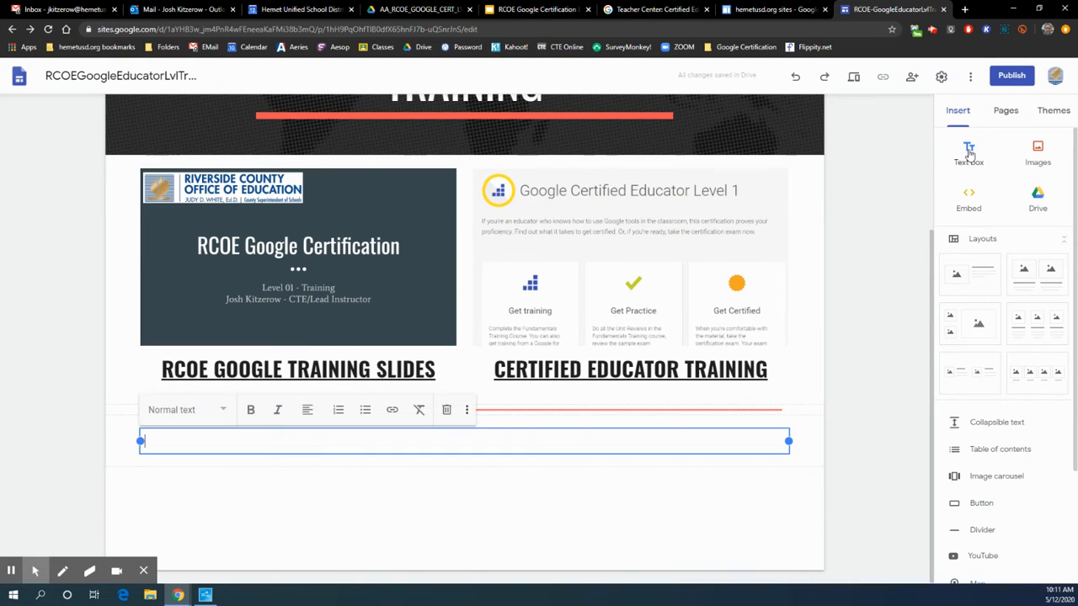
pyautogui.click(970, 154)
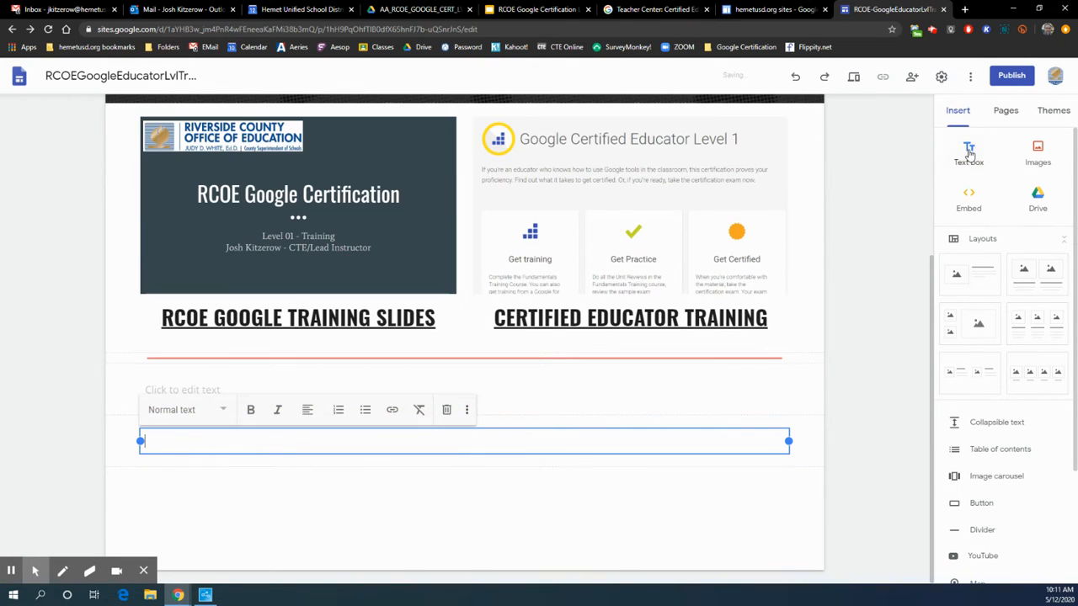
pyautogui.click(969, 154)
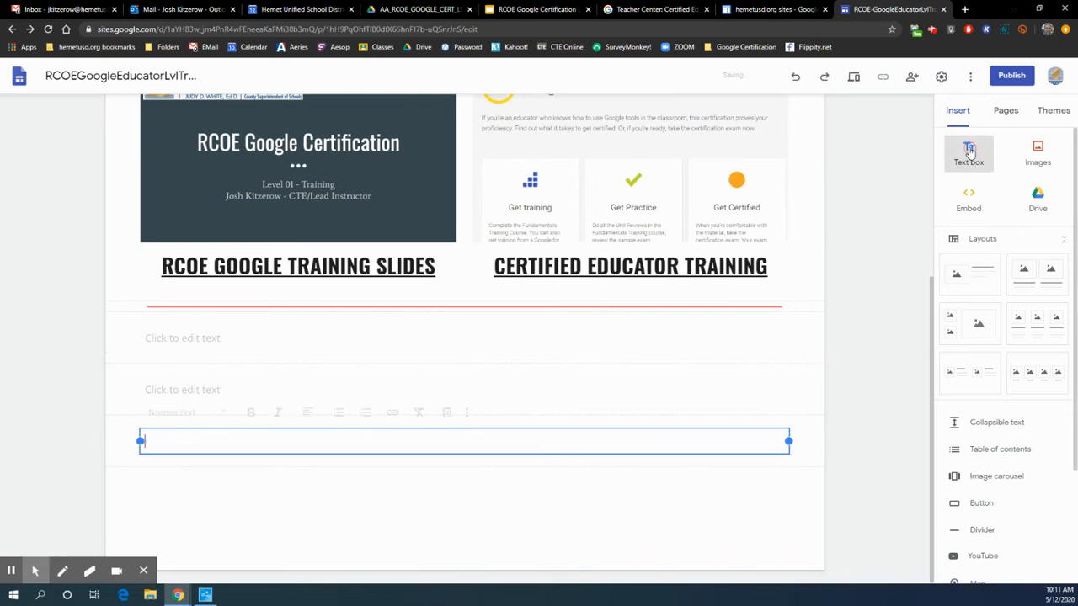
pyautogui.click(970, 152)
pyautogui.click(969, 151)
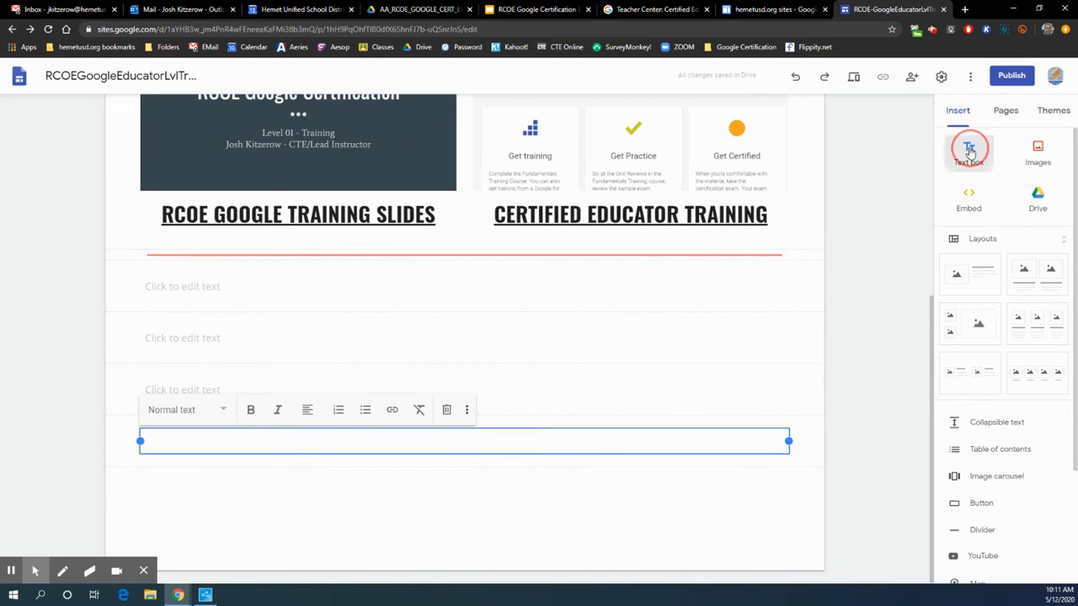
# Step: Select the first empty text box, then switch to Google Drive and copy the full name of the Unit 1 folder without renaming it
pyautogui.click(206, 238)
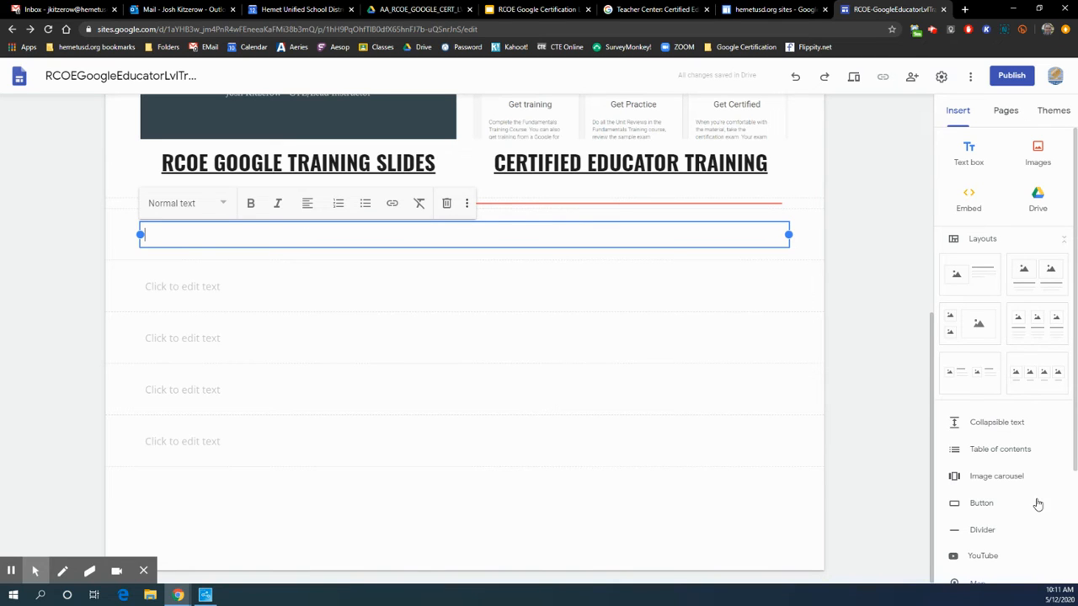
pyautogui.scroll(-2, 1035, 481)
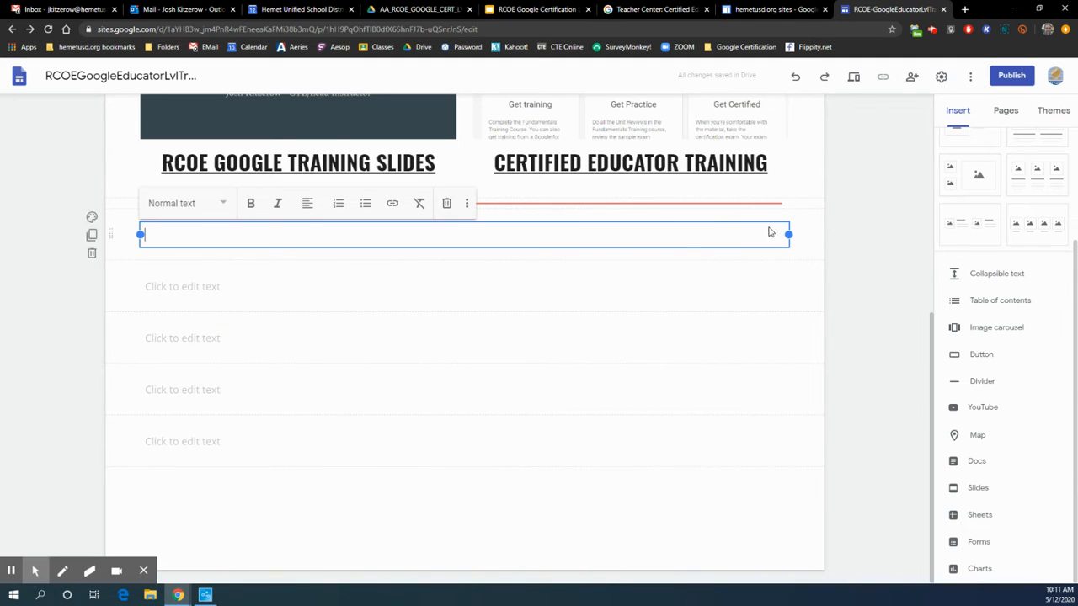
pyautogui.click(404, 12)
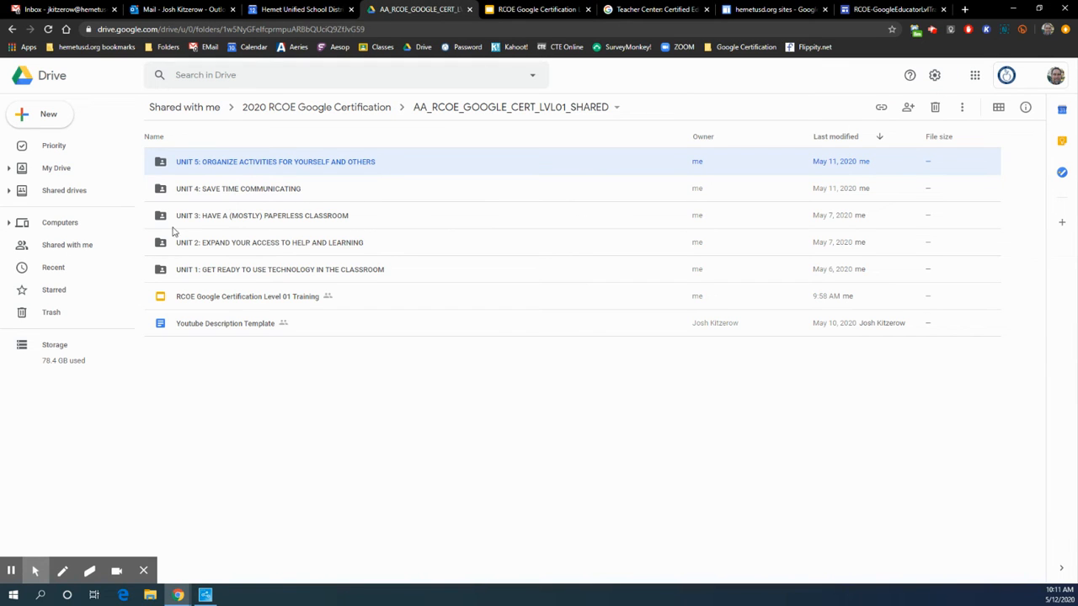
pyautogui.rightClick(200, 274)
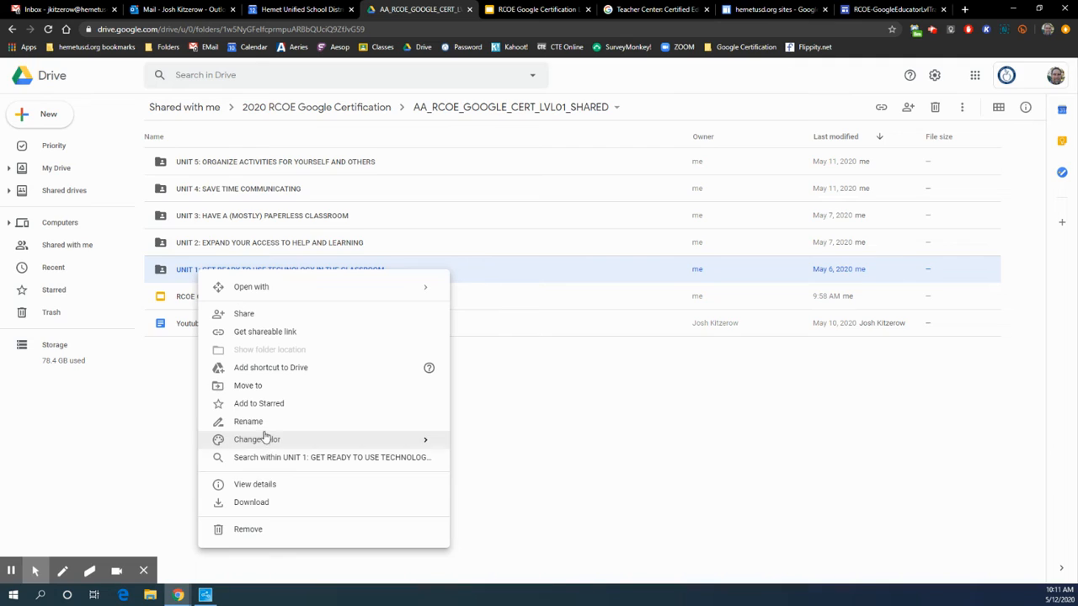
pyautogui.click(368, 416)
pyautogui.hotkey('ctrl', 'c')
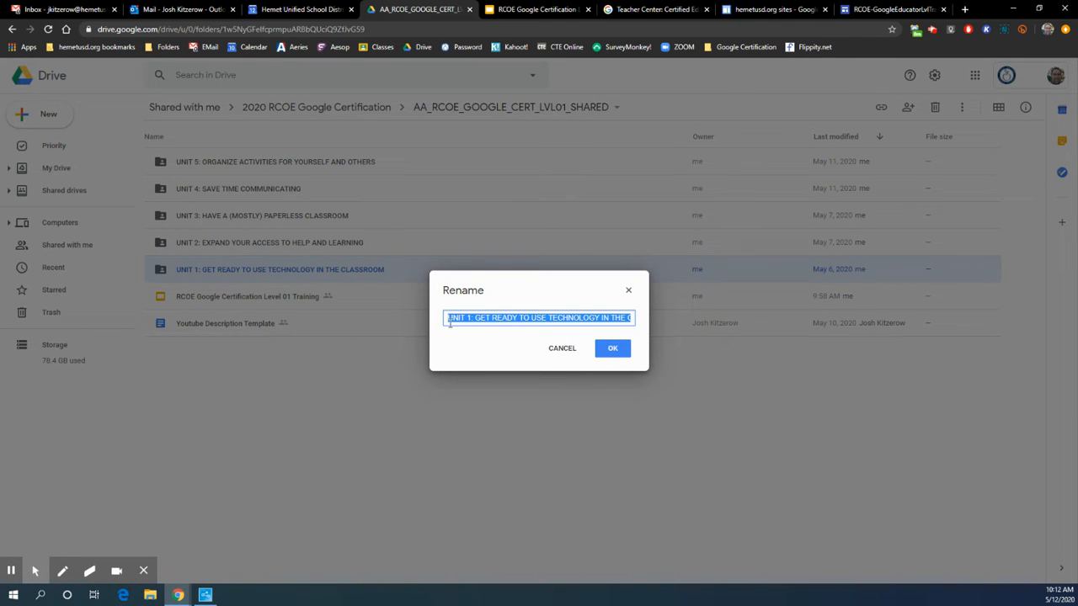
pyautogui.click(561, 348)
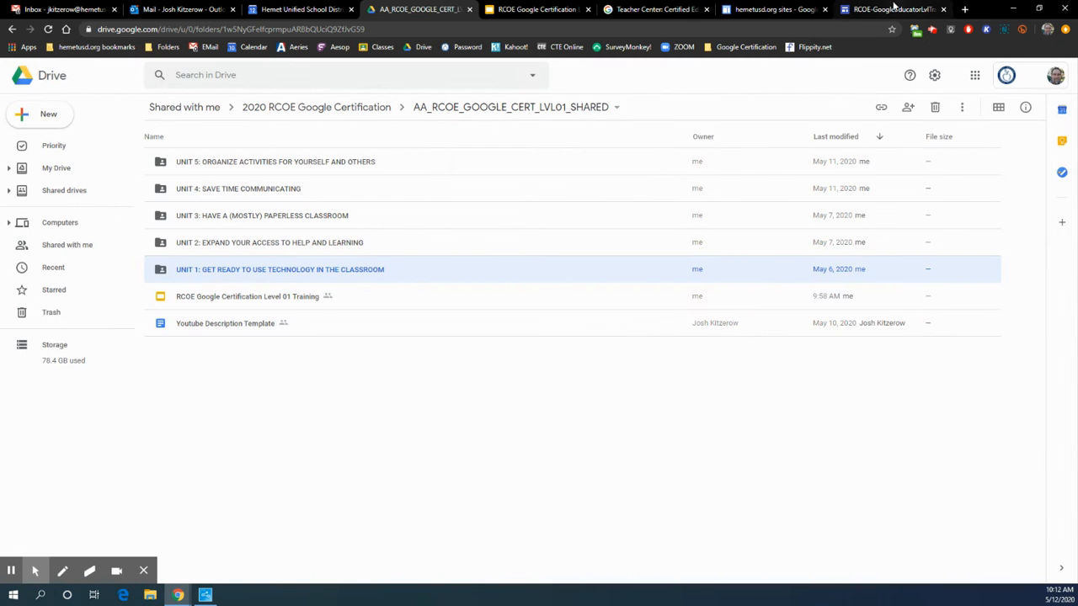
# Step: Back in Google Sites, paste "UNIT 1: GET READY TO USE TECHNOLOGY IN THE CLASSROOM" into the first text box and format it as Heading
pyautogui.click(893, 9)
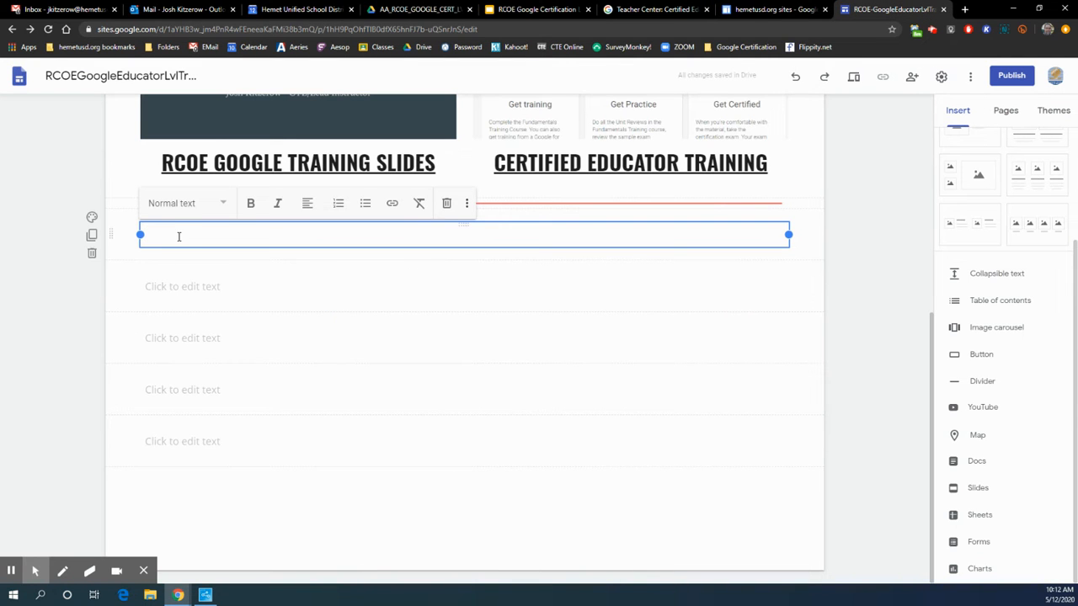
pyautogui.hotkey('ctrl', 'v')
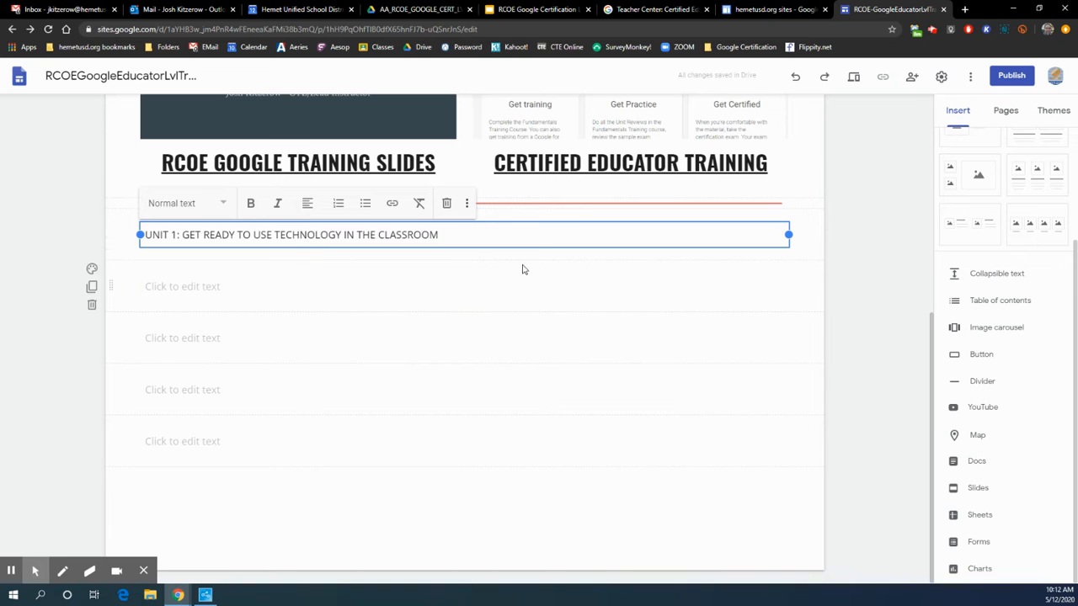
pyautogui.click(201, 203)
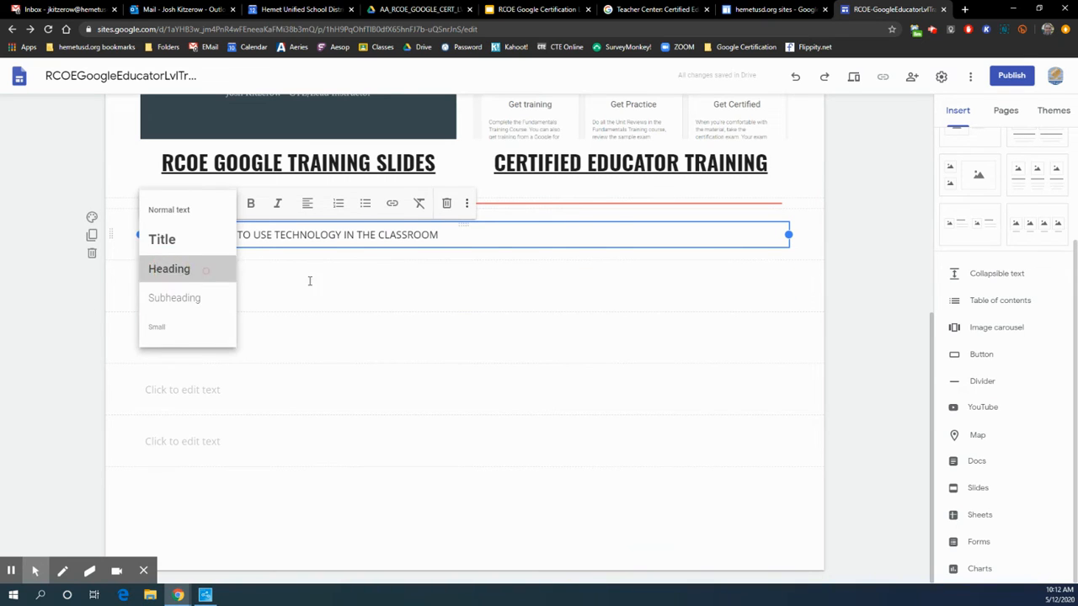
pyautogui.click(204, 272)
pyautogui.click(842, 268)
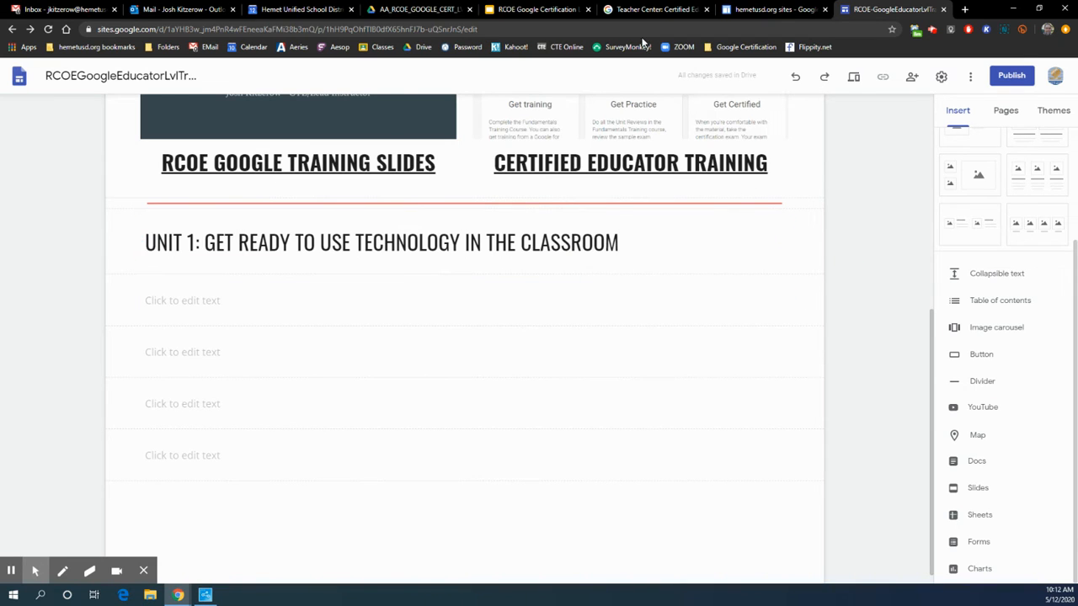
# Step: Switch to Google Drive and copy the full name of the Unit 2 folder, leaving the folder name as it is
pyautogui.click(410, 10)
pyautogui.rightClick(236, 244)
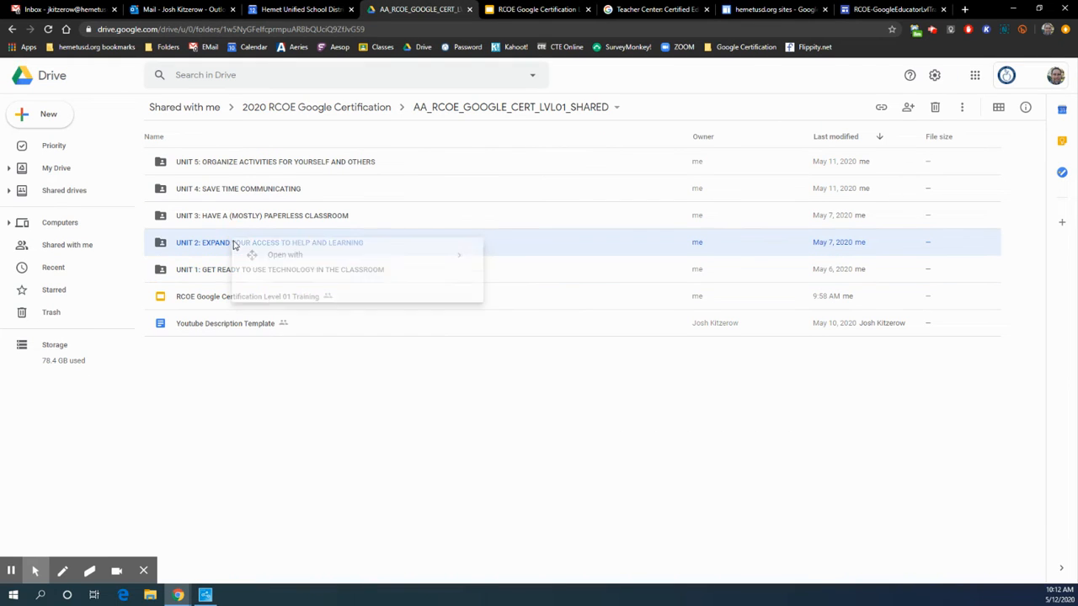
pyautogui.click(320, 393)
pyautogui.hotkey('ctrl', 'c')
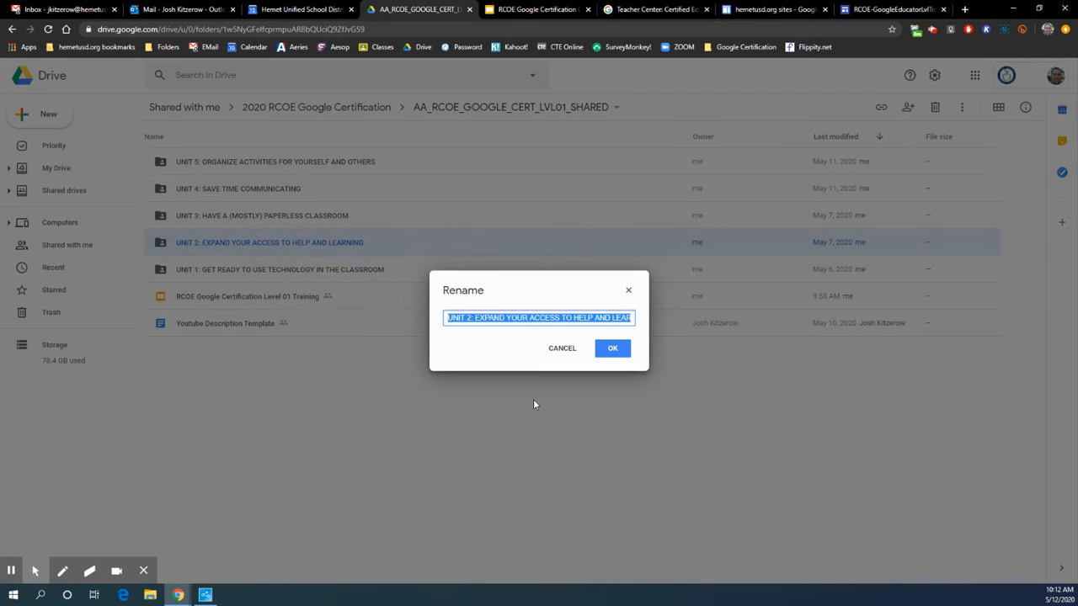
pyautogui.click(613, 348)
# Step: Back in Google Sites, paste "UNIT 2: EXPAND YOUR ACCESS TO HELP AND LEARNING" into the second text box and format it as Heading
pyautogui.click(894, 9)
pyautogui.click(180, 296)
pyautogui.hotkey('ctrl', 'v')
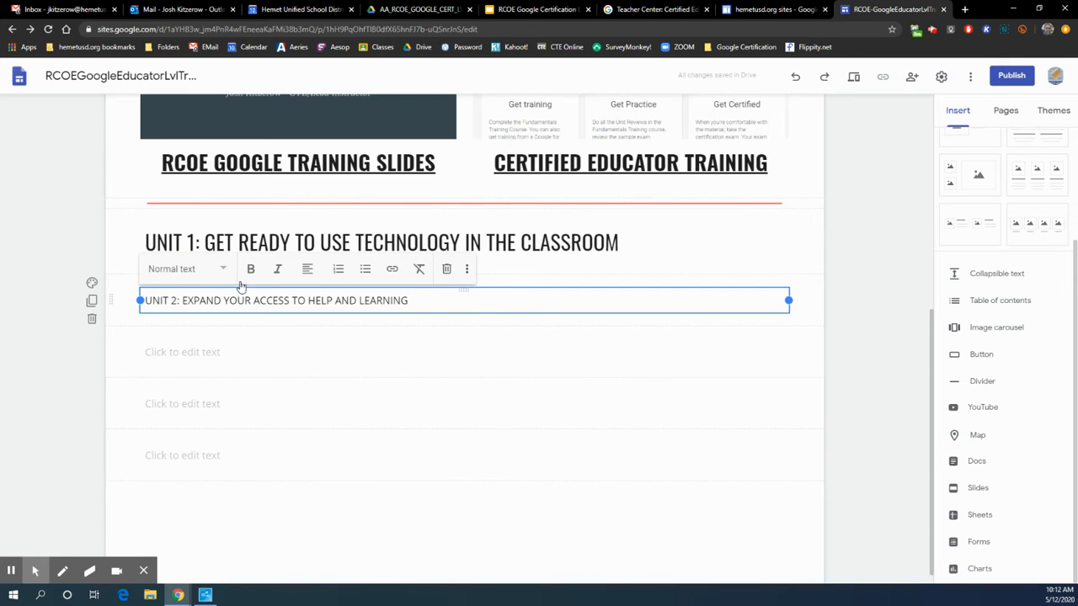
pyautogui.click(185, 269)
pyautogui.click(203, 333)
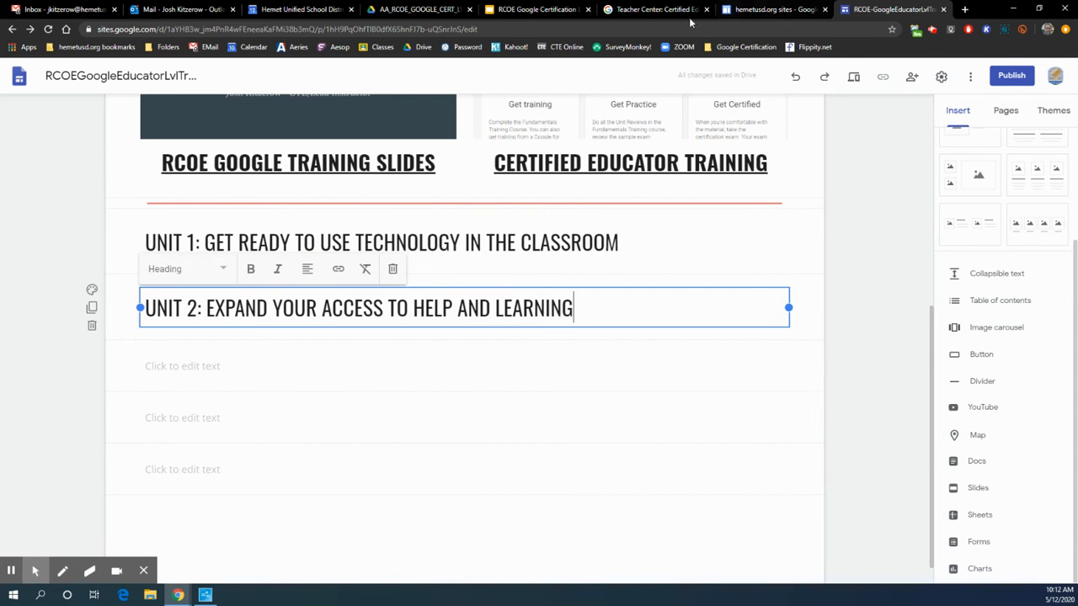
# Step: Switch to Google Drive and copy the full name of the Unit 3 folder, leaving the folder name as it is
pyautogui.click(417, 9)
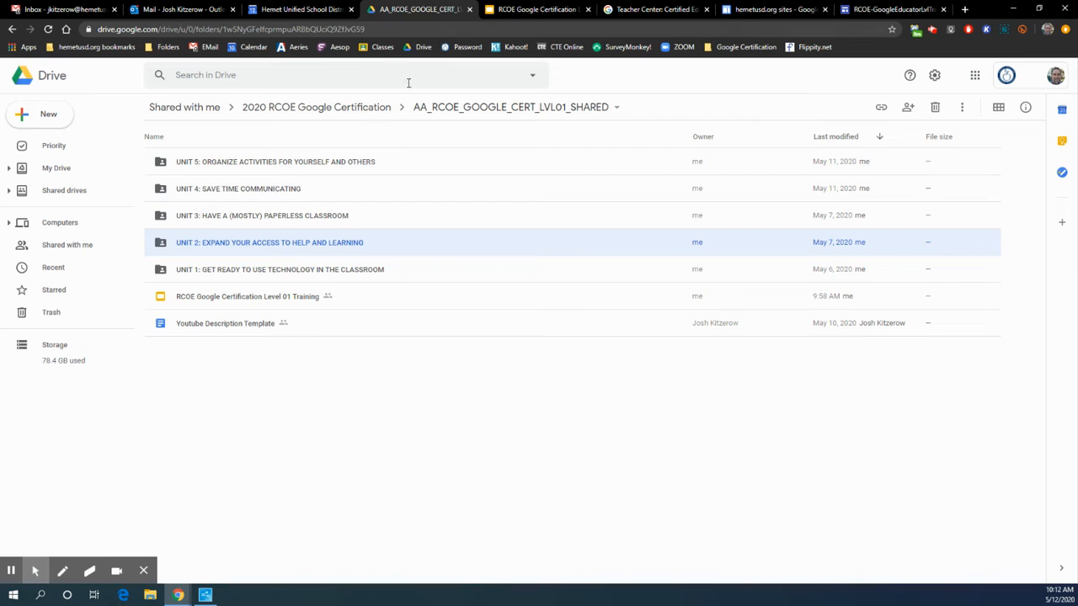
pyautogui.rightClick(247, 224)
pyautogui.click(320, 378)
pyautogui.hotkey('ctrl', 'c')
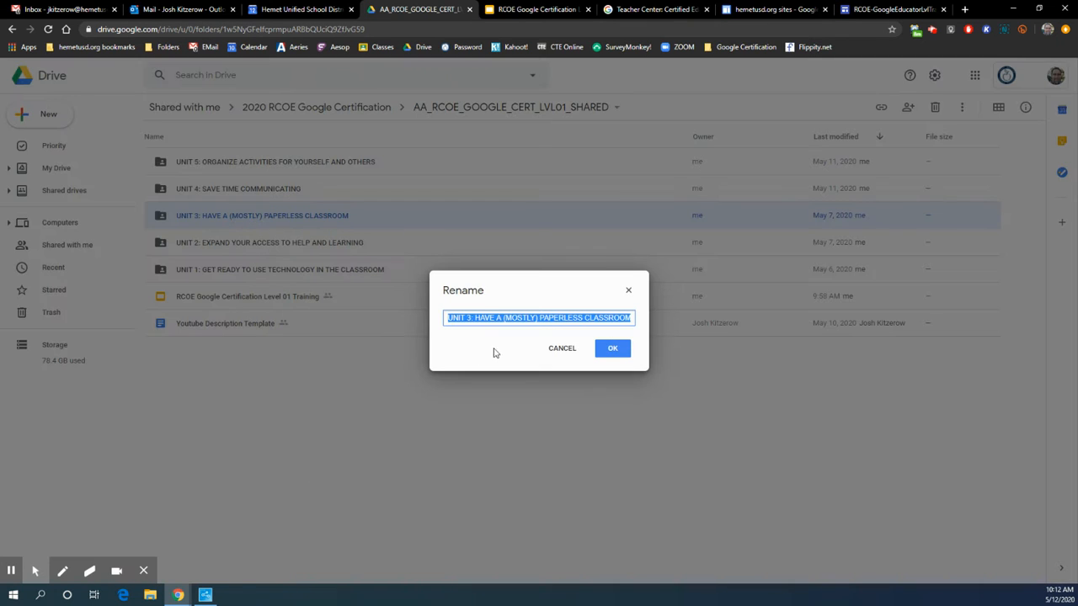
pyautogui.click(616, 349)
# Step: Back in Google Sites, paste "UNIT 3: HAVE A (MOSTLY) PAPERLESS CLASSROOM" into the third text box
pyautogui.click(894, 10)
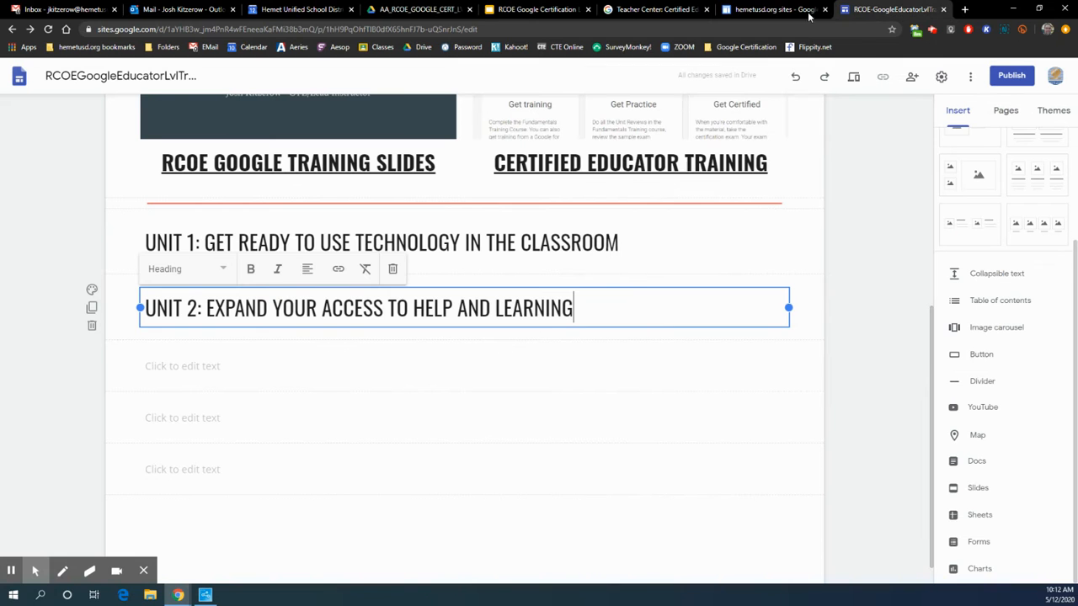
pyautogui.click(197, 367)
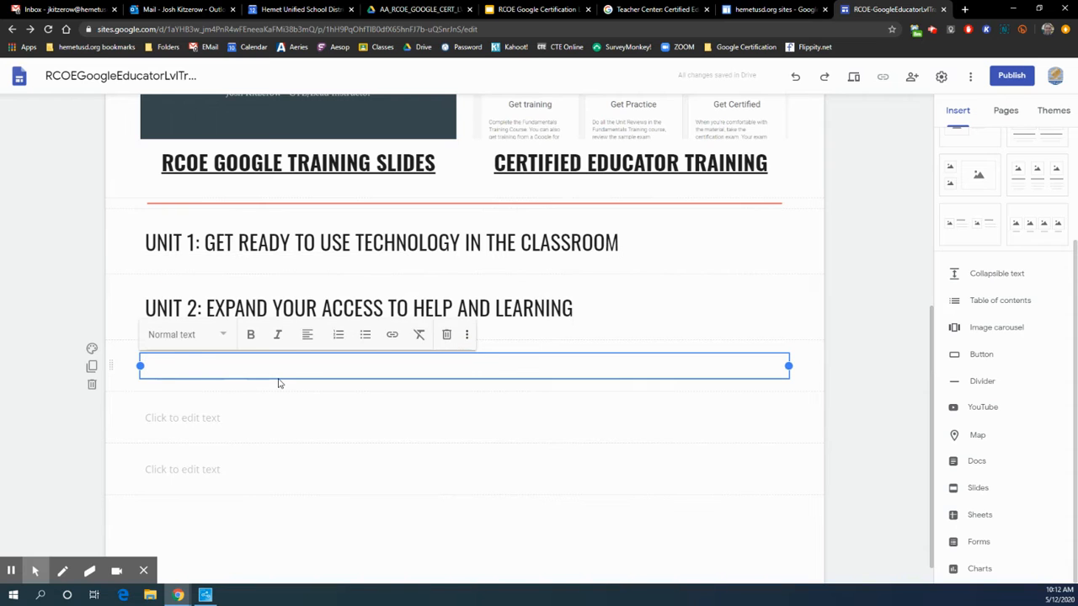
pyautogui.hotkey('ctrl', 'v')
# Step: Switch to Google Drive and copy the full name of the Unit 4 folder, leaving the folder name as it is
pyautogui.click(416, 9)
pyautogui.click(264, 197)
pyautogui.rightClick(264, 197)
pyautogui.click(303, 338)
pyautogui.hotkey('ctrl', 'c')
pyautogui.click(612, 348)
# Step: Back in Google Sites, paste "UNIT 4: SAVE TIME COMMUNICATING" into the fourth text box
pyautogui.click(893, 9)
pyautogui.click(160, 419)
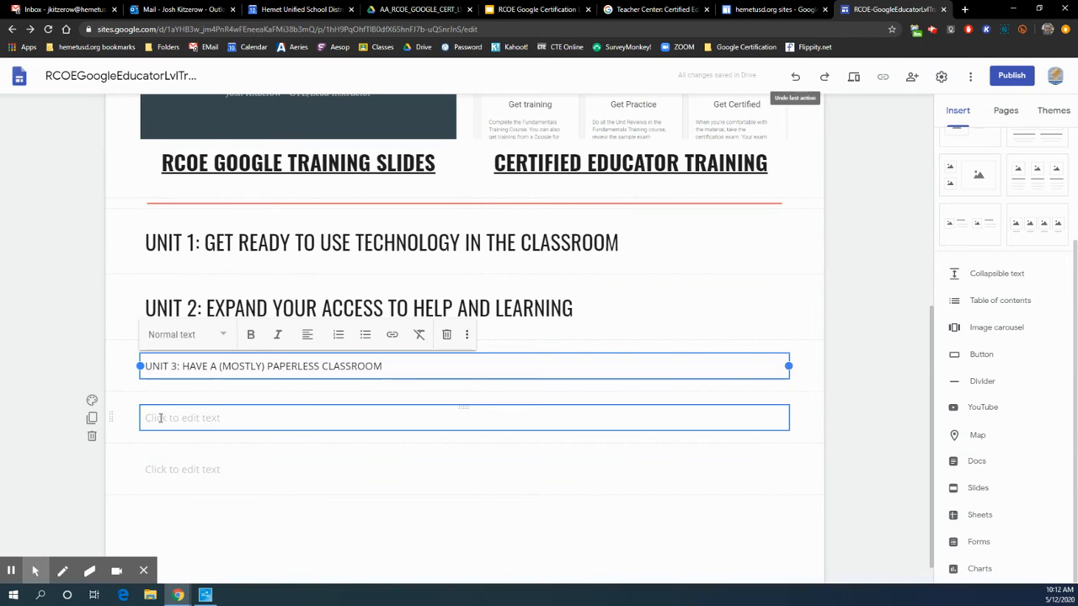
pyautogui.hotkey('ctrl', 'v')
# Step: Switch to Google Drive and copy the full name of the Unit 5 folder, leaving the folder name as it is
pyautogui.click(417, 9)
pyautogui.rightClick(279, 164)
pyautogui.click(337, 314)
pyautogui.hotkey('ctrl', 'c')
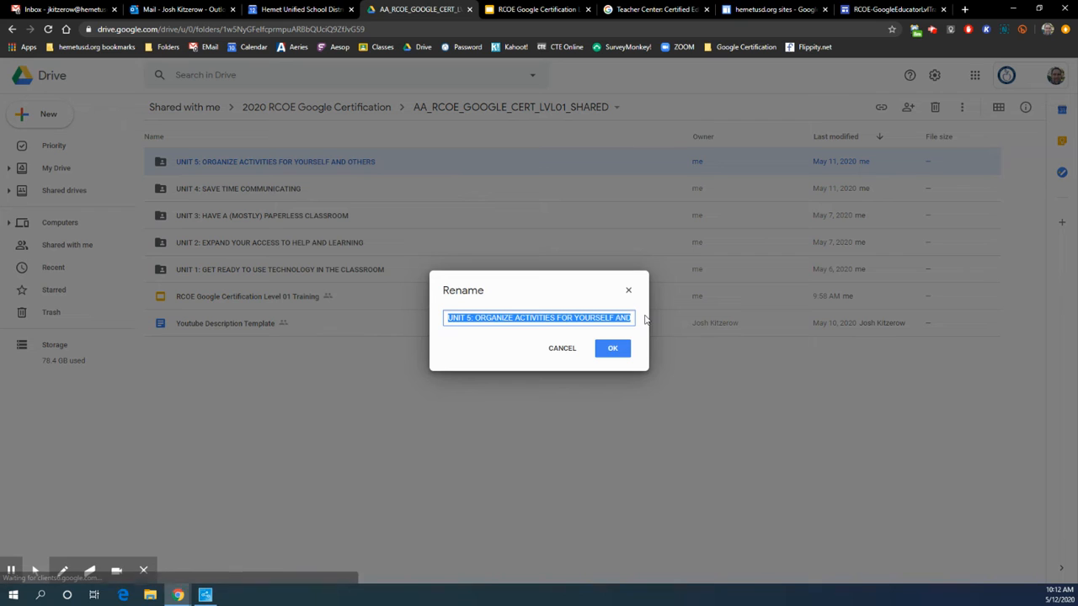
pyautogui.click(627, 352)
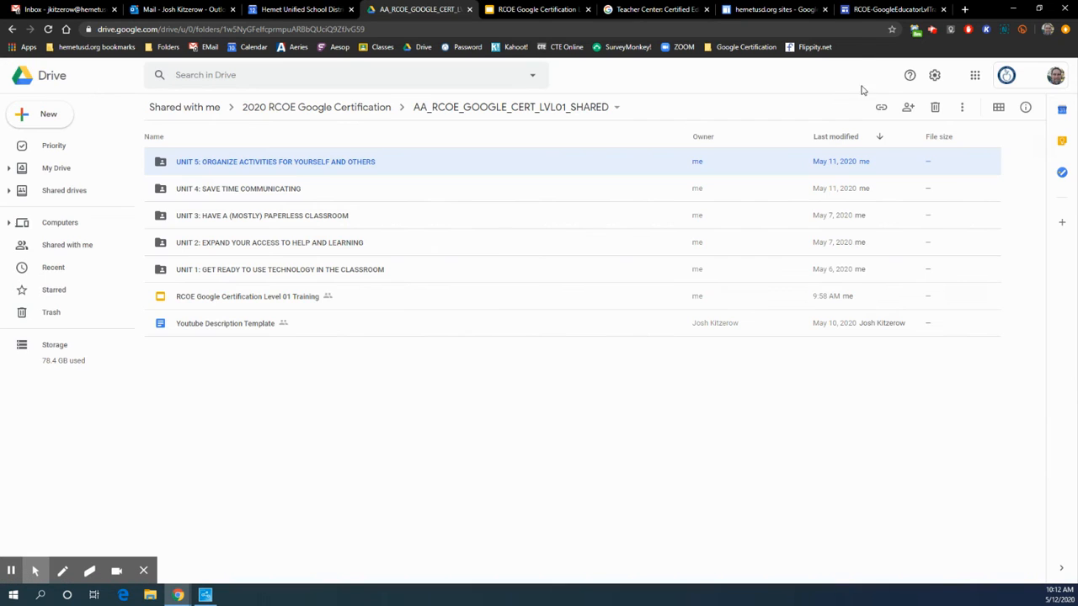
# Step: Back in Google Sites, paste "UNIT 5: ORGANIZE ACTIVITIES FOR YOURSELF AND OTHERS" into the fifth text box
pyautogui.click(874, 12)
pyautogui.click(166, 470)
pyautogui.hotkey('ctrl', 'v')
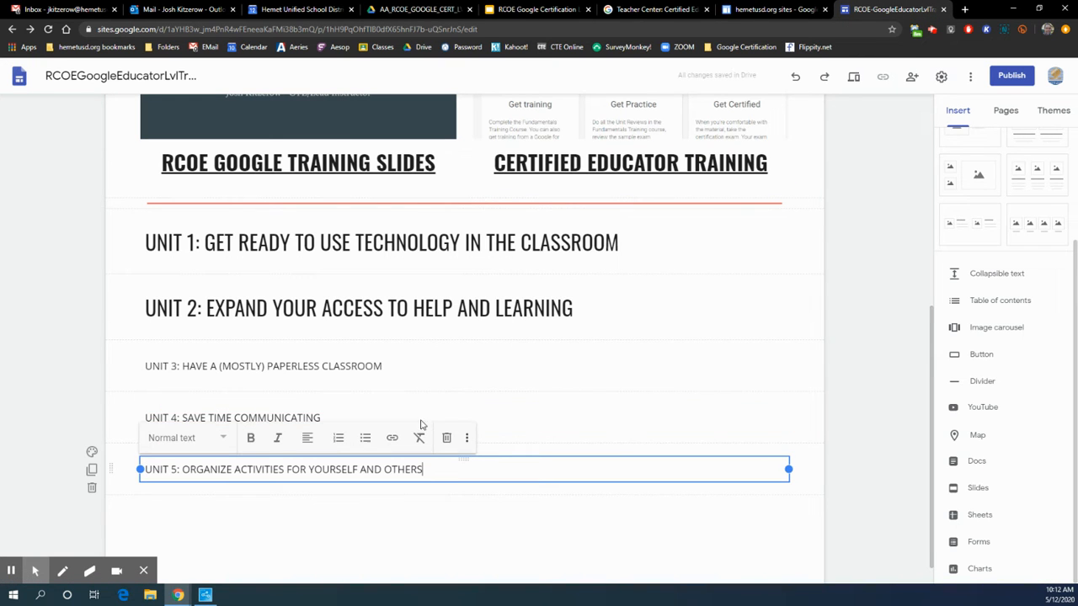
# Step: Apply the Heading style to the Unit 3, Unit 4 and Unit 5 text boxes
pyautogui.click(337, 362)
pyautogui.click(190, 336)
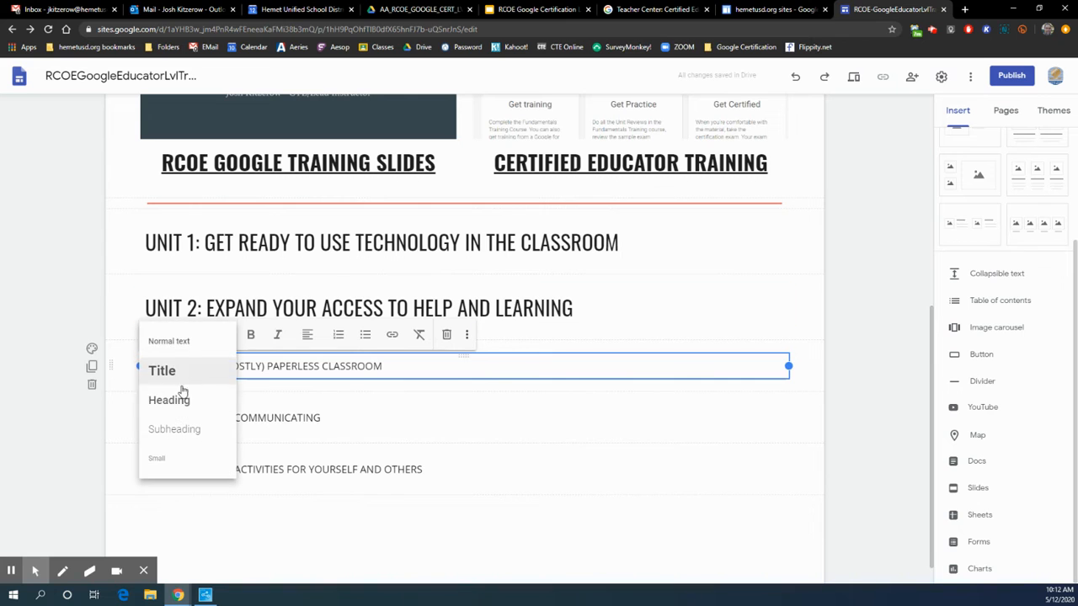
pyautogui.click(187, 402)
pyautogui.click(339, 433)
pyautogui.click(192, 402)
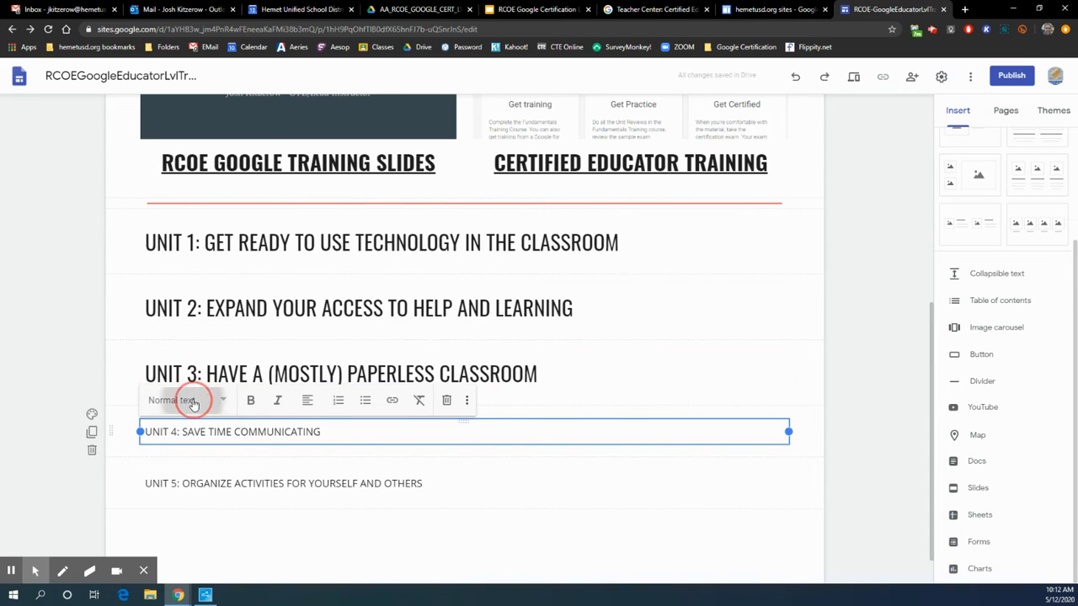
pyautogui.click(168, 468)
pyautogui.click(385, 490)
pyautogui.click(438, 499)
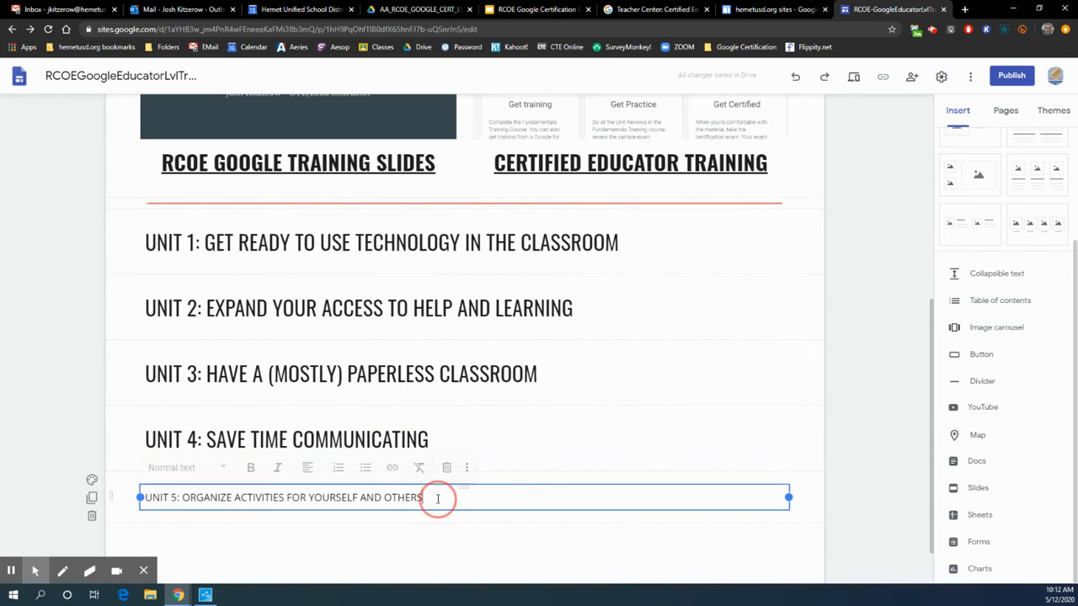
pyautogui.click(187, 468)
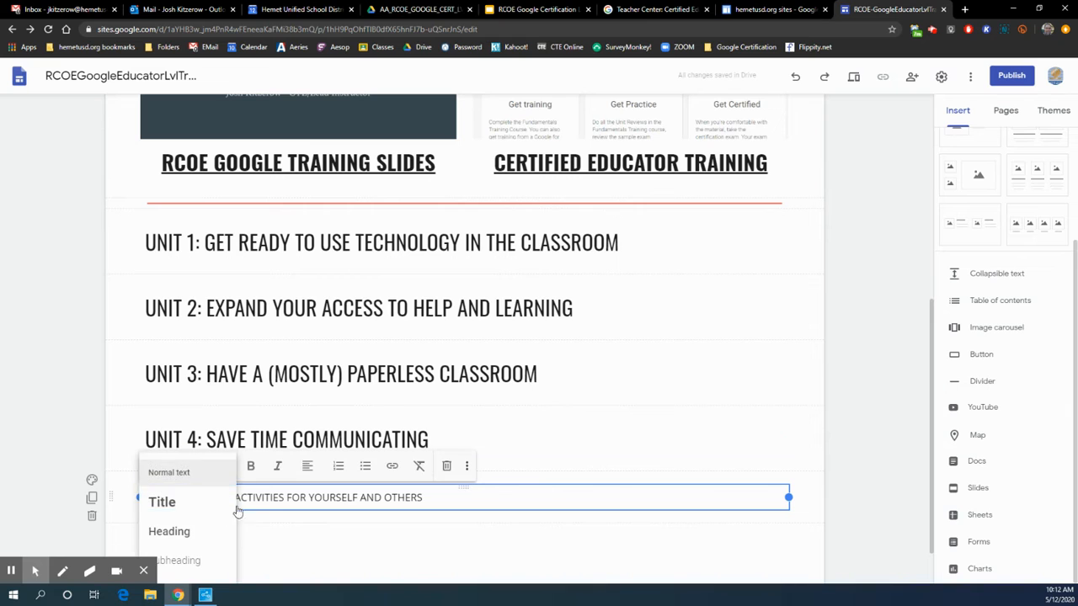
pyautogui.click(183, 532)
pyautogui.click(851, 332)
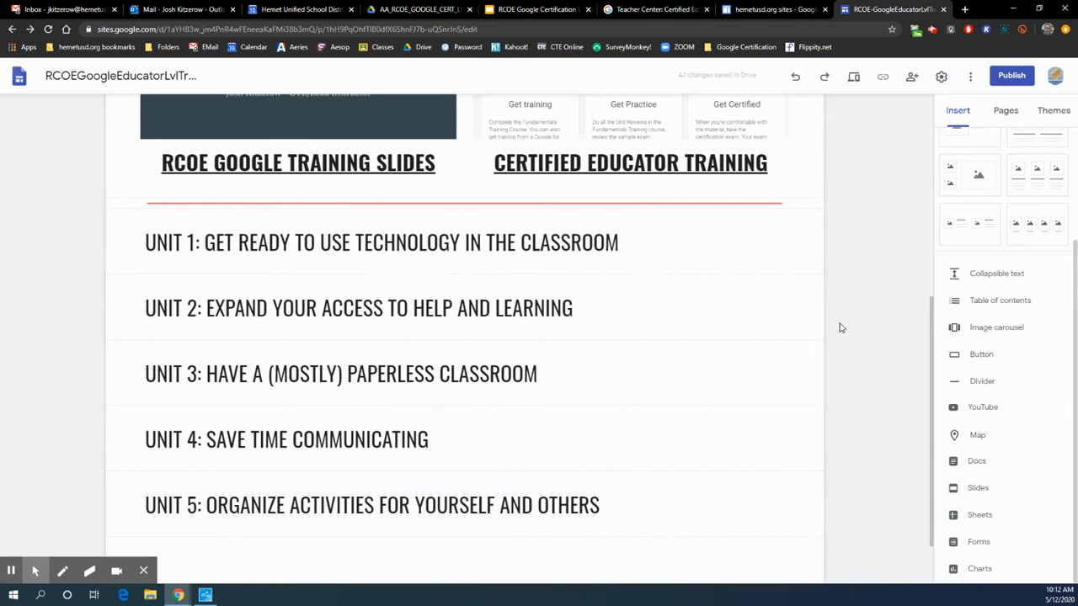
# Step: Switch to Google Drive and open the Unit 1 folder to look at its contents
pyautogui.scroll(-1, 839, 327)
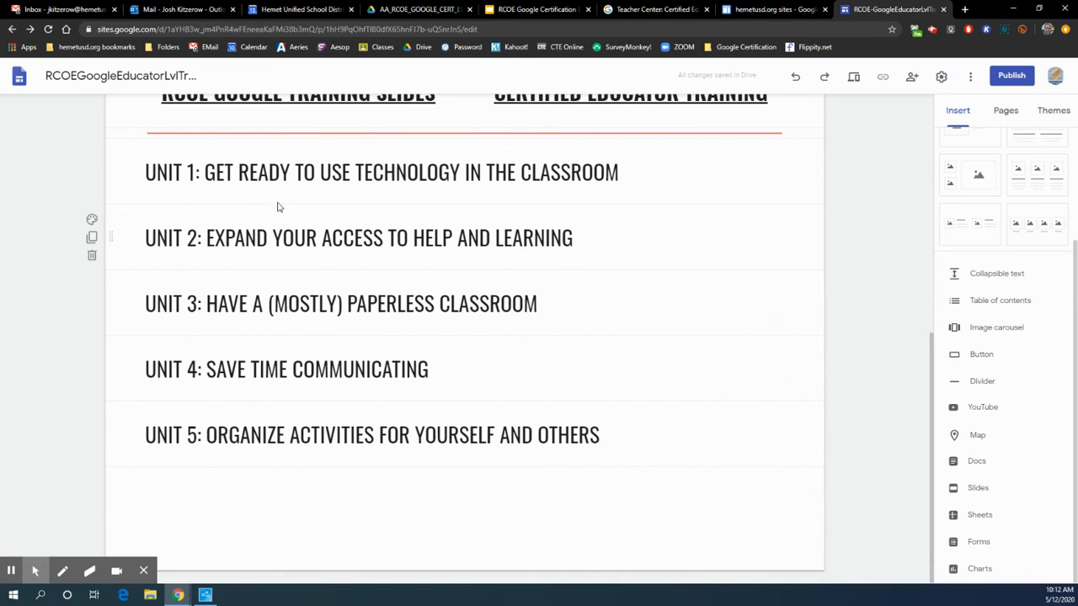
pyautogui.click(406, 9)
pyautogui.doubleClick(220, 270)
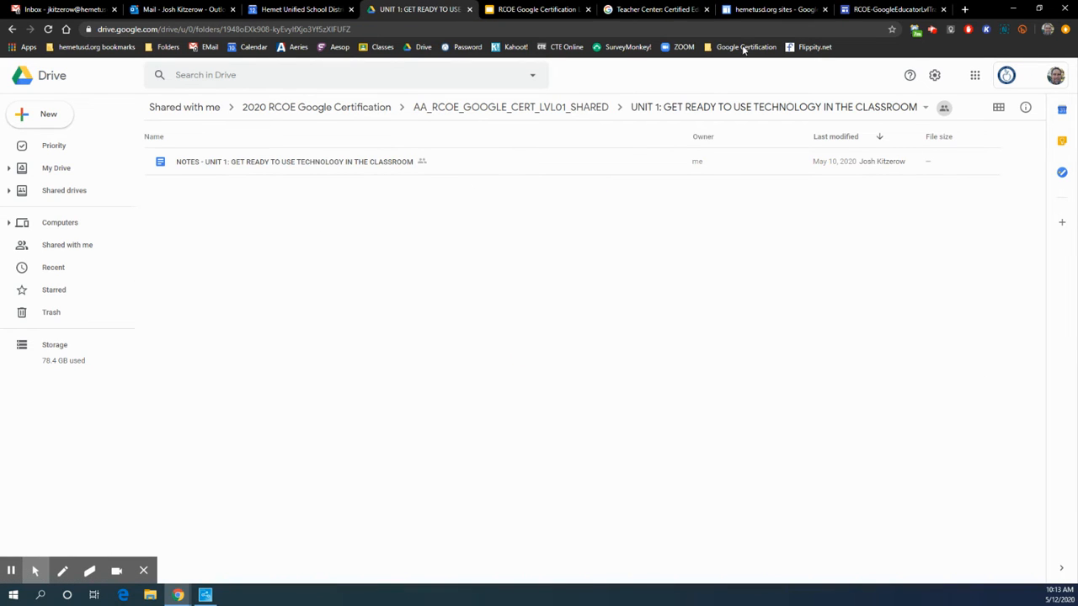
# Step: Switch to the RCOE Google Certification slides and copy the Unit 1 notes "Make a Copy" link from the May 05 agenda slide
pyautogui.click(497, 11)
pyautogui.click(91, 267)
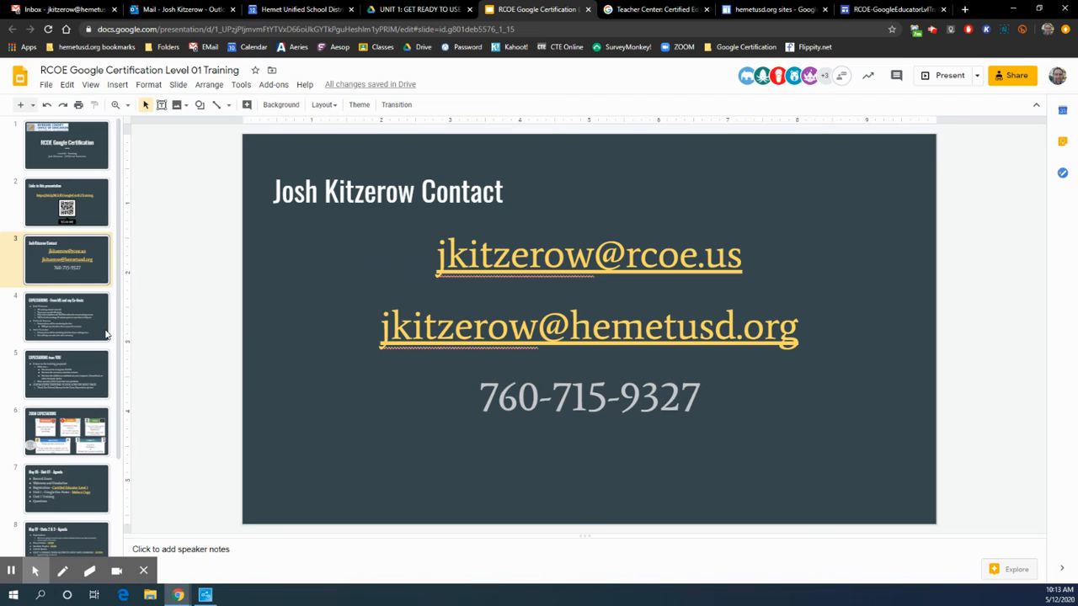
pyautogui.scroll(-3, 105, 328)
pyautogui.click(87, 348)
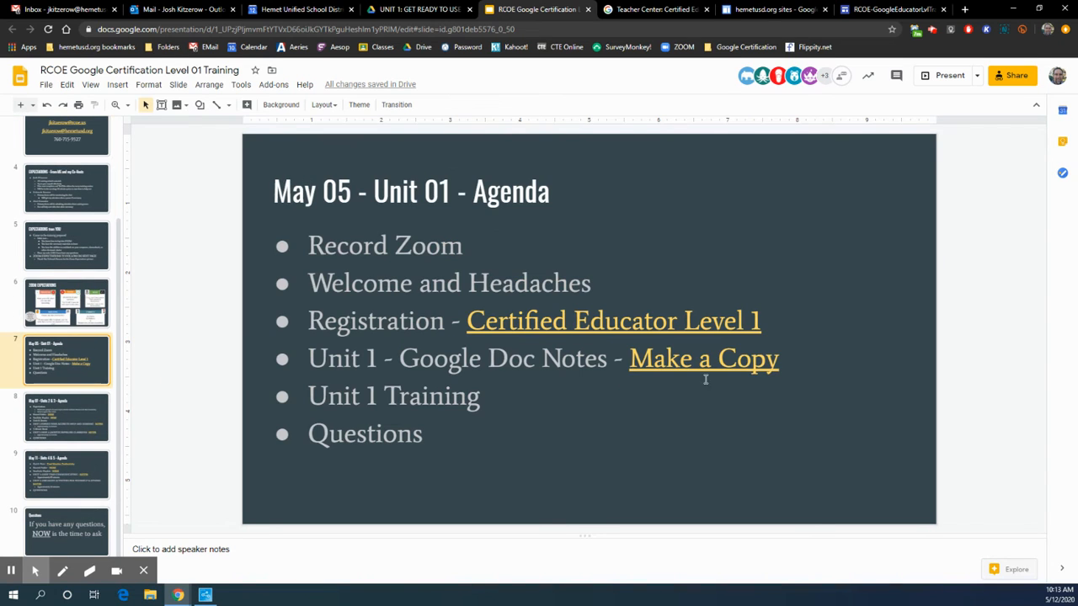
pyautogui.click(664, 360)
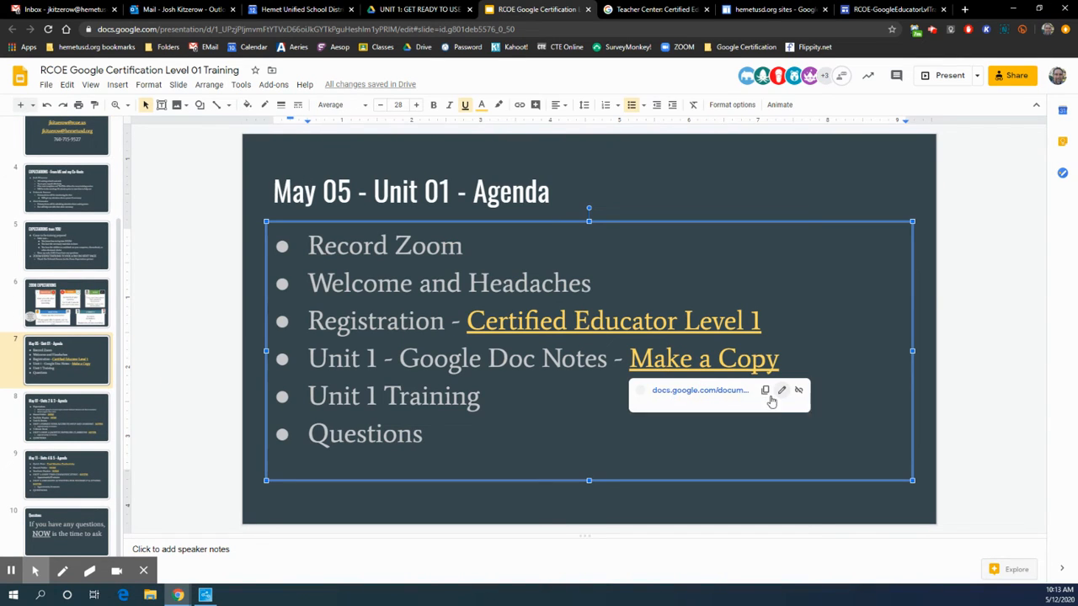
pyautogui.moveTo(658, 396)
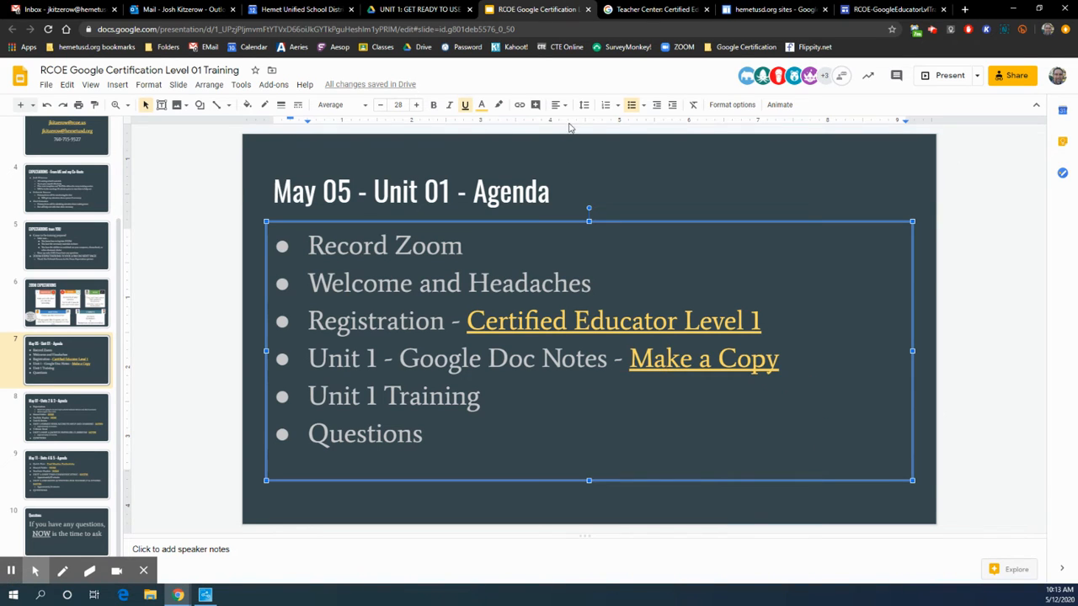
# Step: Back in Google Sites, insert a button named "UNIT 01 NOTES" with the copied Unit 1 notes link
pyautogui.click(871, 9)
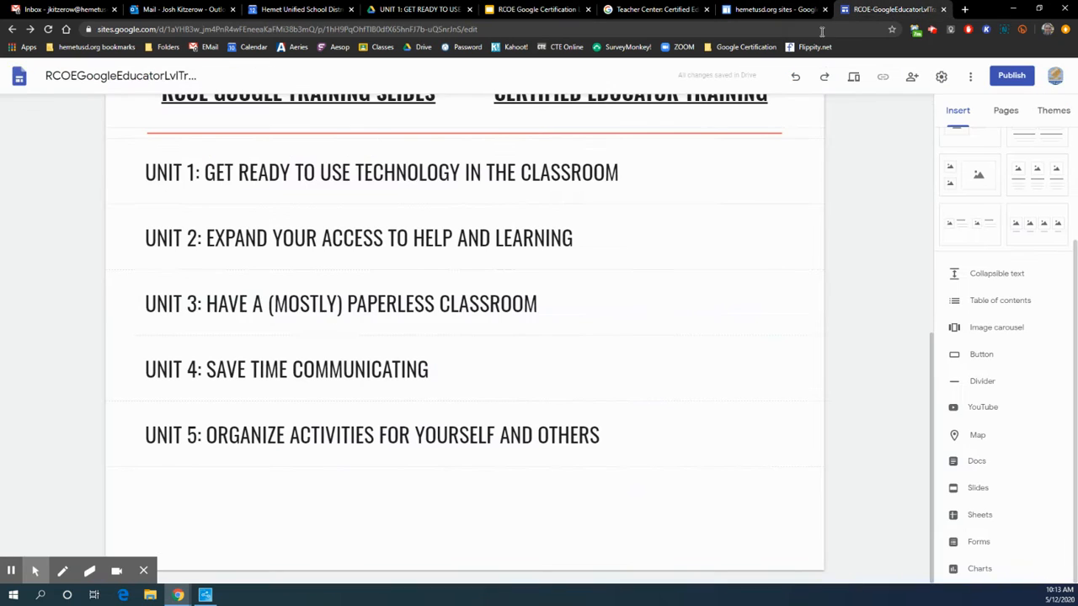
pyautogui.click(977, 355)
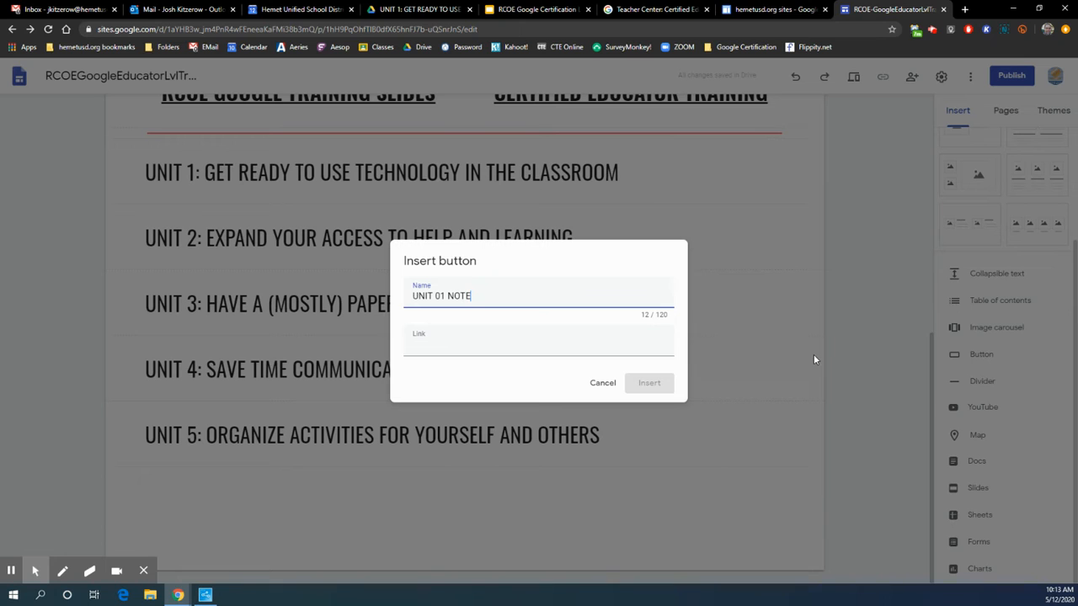
pyautogui.click(432, 346)
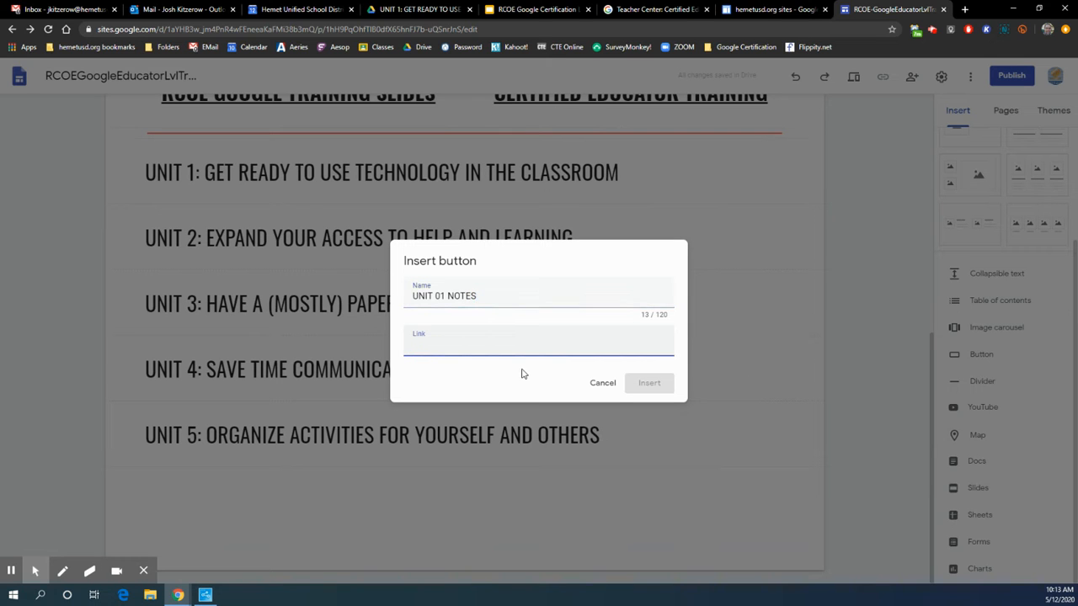
pyautogui.hotkey('ctrl', 'v')
pyautogui.click(645, 384)
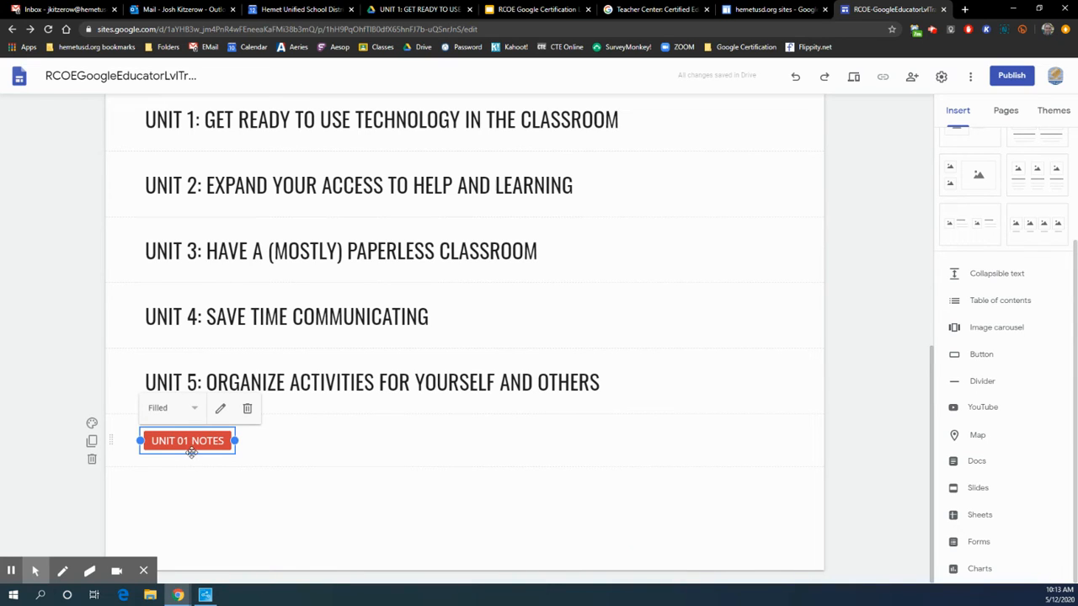
# Step: Move the UNIT 01 NOTES button into the Unit 1 section, to the right of its heading
pyautogui.click(192, 453)
pyautogui.moveTo(192, 453); pyautogui.dragTo(797, 249)
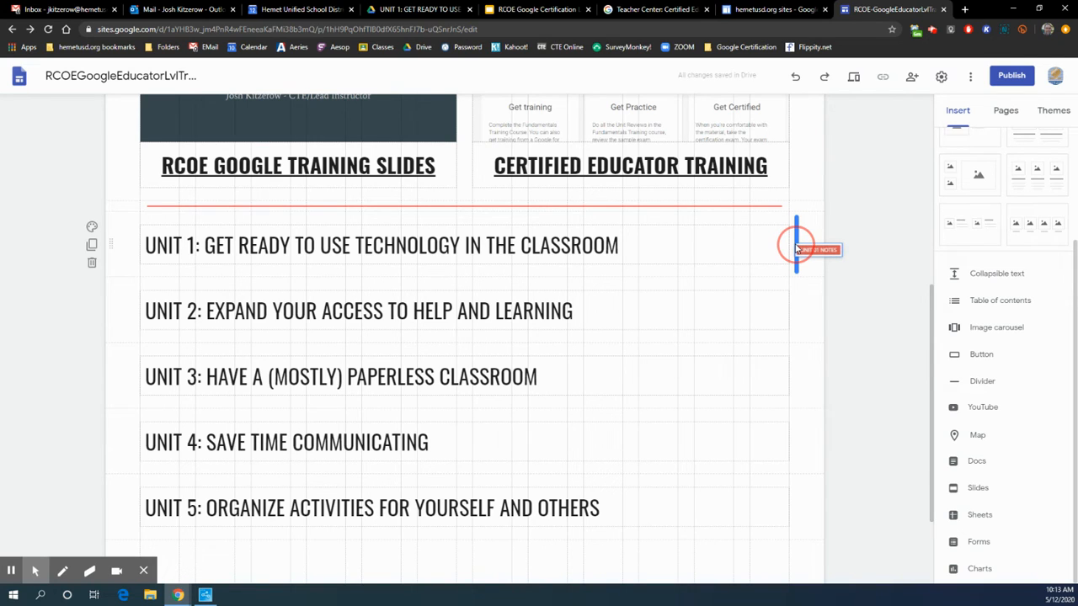
pyautogui.moveTo(798, 249); pyautogui.dragTo(795, 246)
pyautogui.click(464, 254)
pyautogui.click(528, 250)
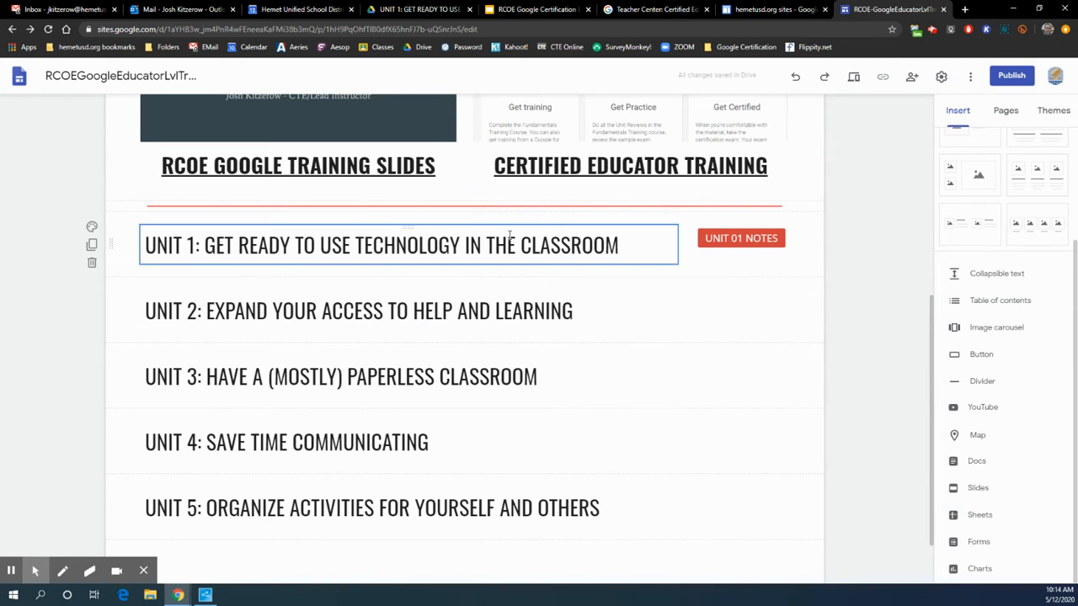
# Step: Switch to the certification slides and copy the Unit 2 NOTES link from the May 07 agenda slide
pyautogui.scroll(-2, 813, 322)
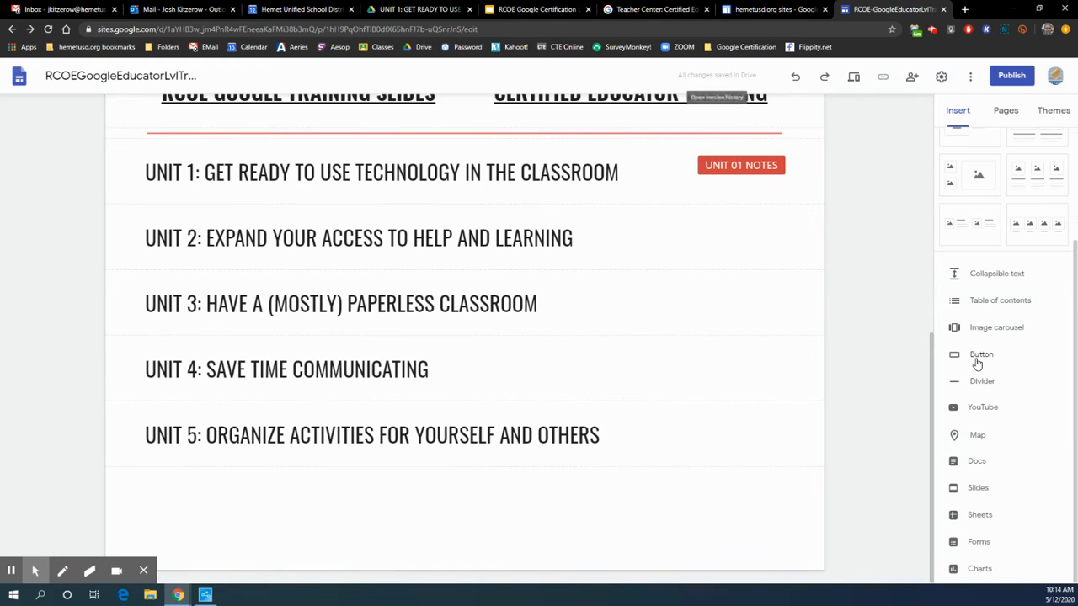
pyautogui.click(536, 10)
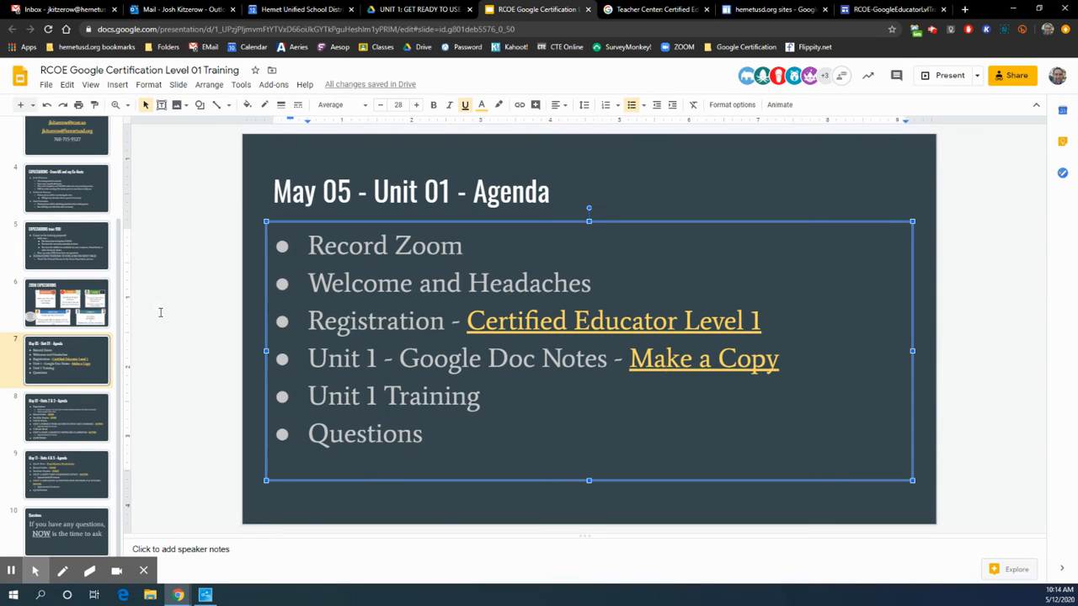
pyautogui.click(72, 423)
pyautogui.click(859, 381)
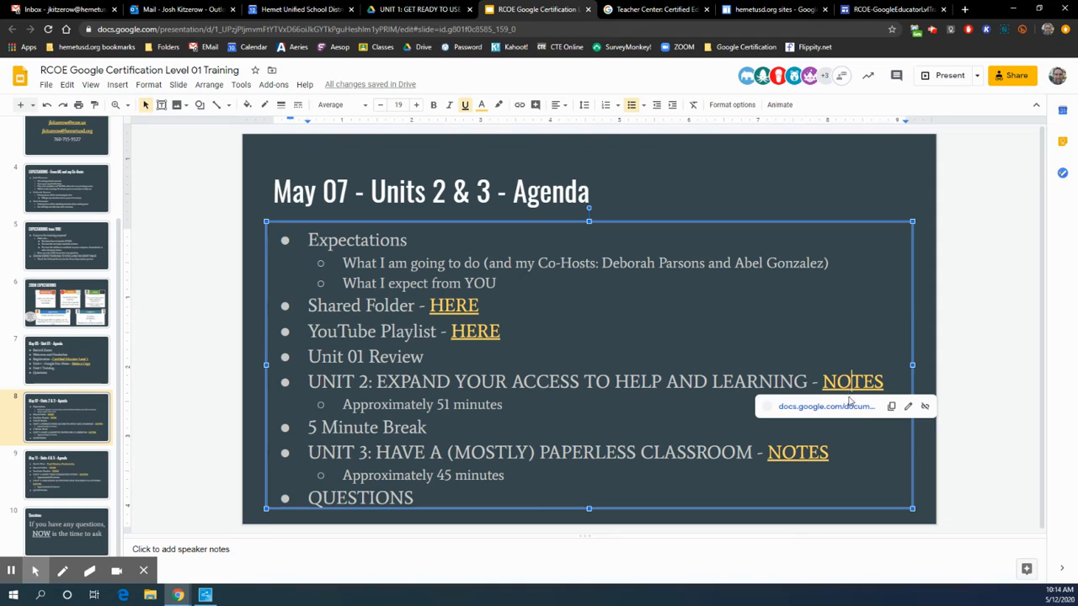
pyautogui.click(892, 407)
# Step: Back in Google Sites, insert a button named "UNIT 02 NOTES" with the copied Unit 2 notes link
pyautogui.click(893, 10)
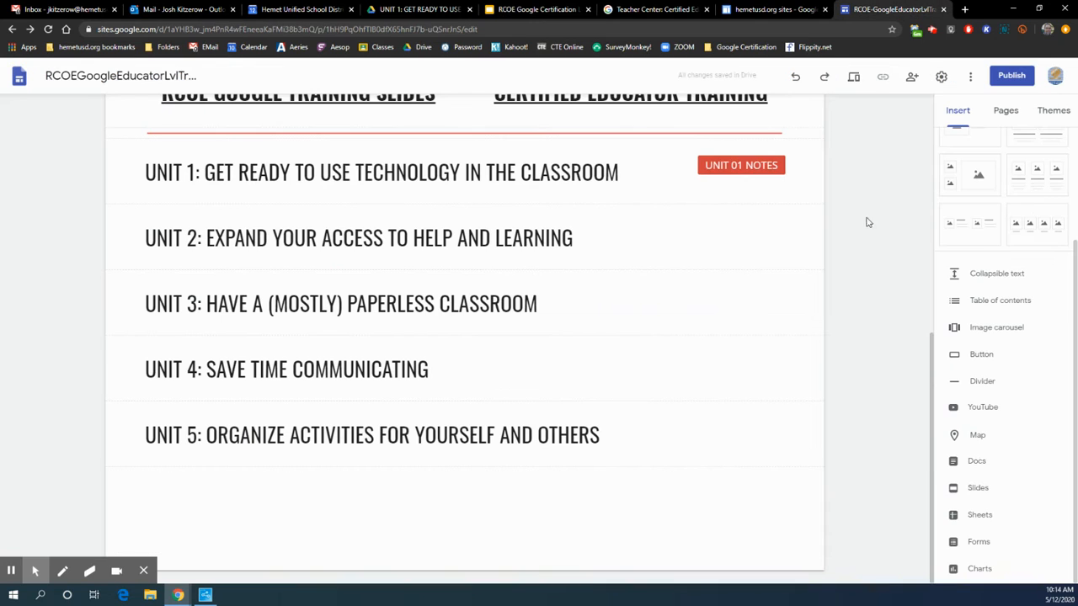
pyautogui.click(965, 355)
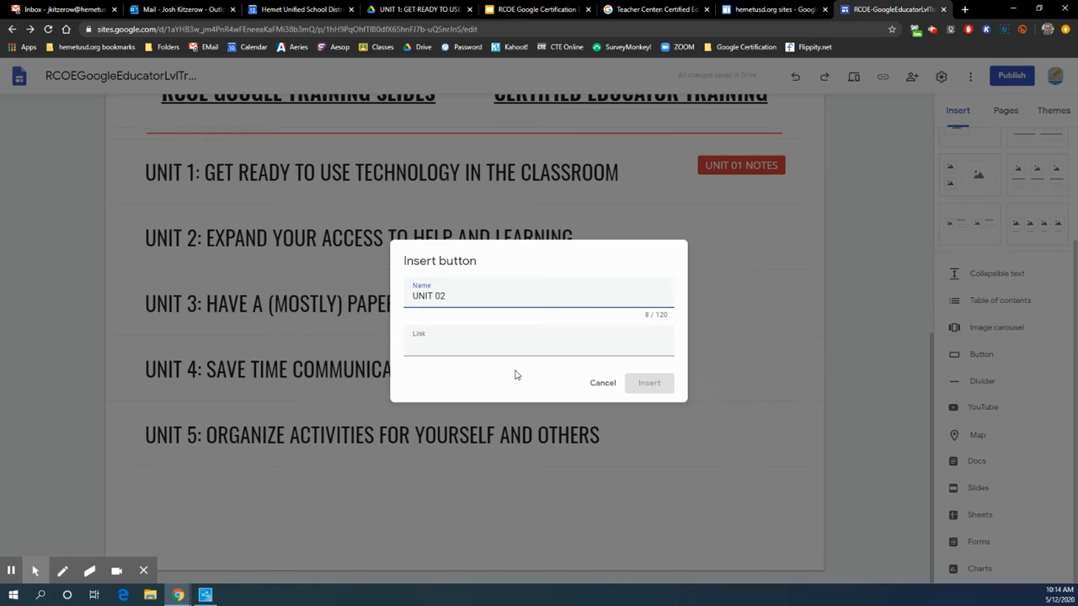
pyautogui.click(457, 349)
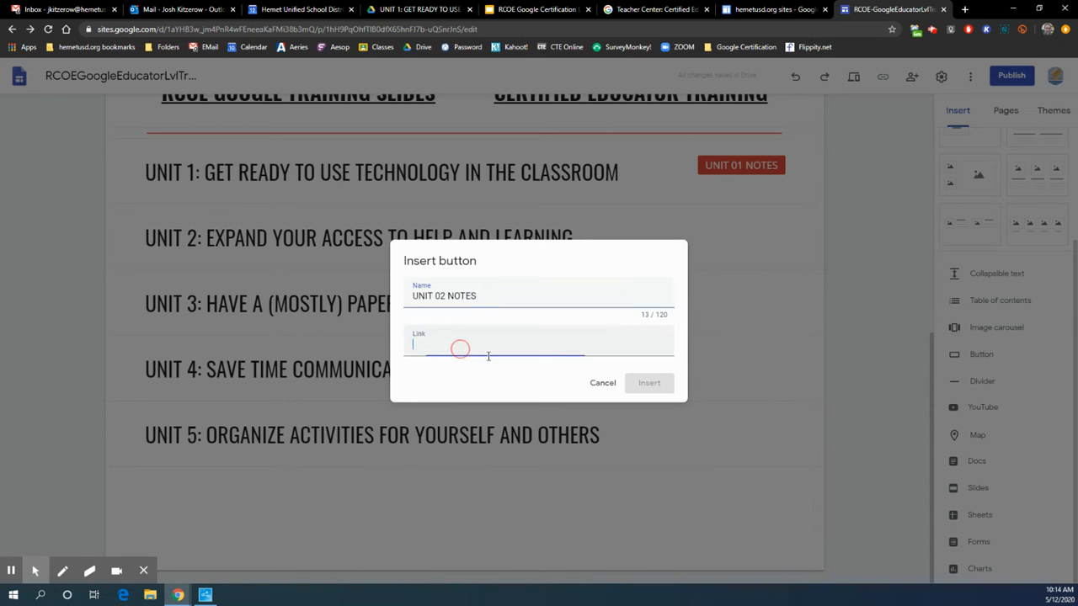
pyautogui.hotkey('ctrl', 'v')
pyautogui.click(650, 384)
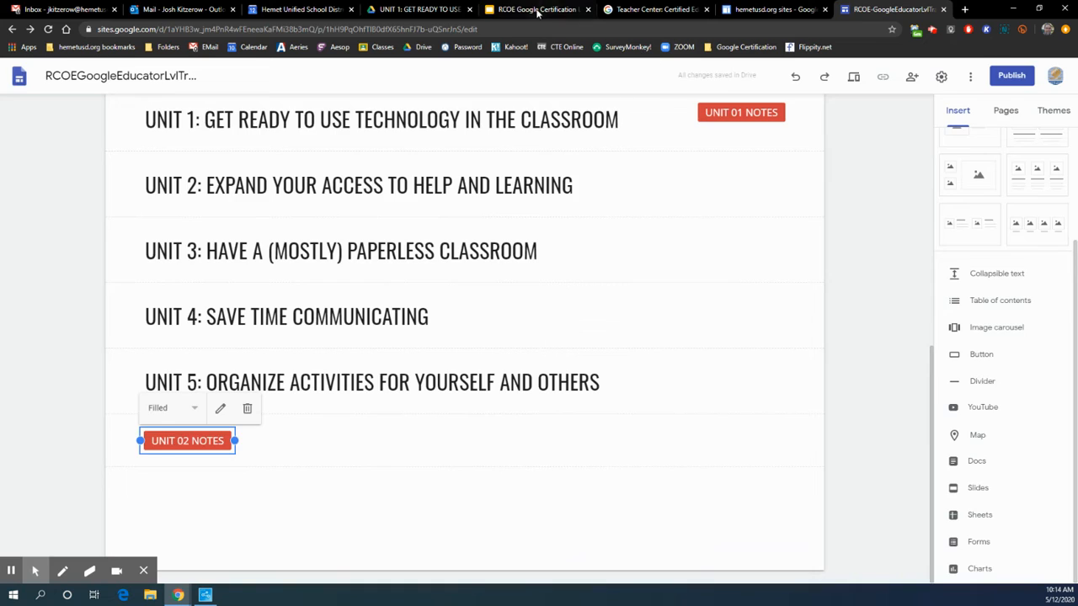
# Step: Switch to the certification slides and copy the Unit 3 NOTES link from the May 07 agenda slide
pyautogui.click(536, 10)
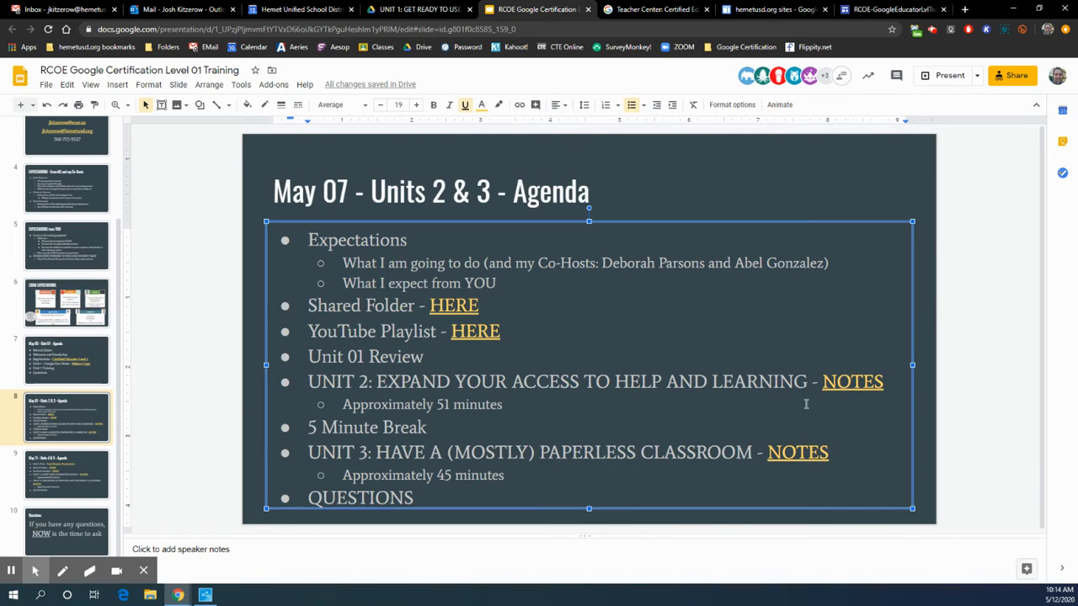
pyautogui.click(803, 455)
pyautogui.click(892, 478)
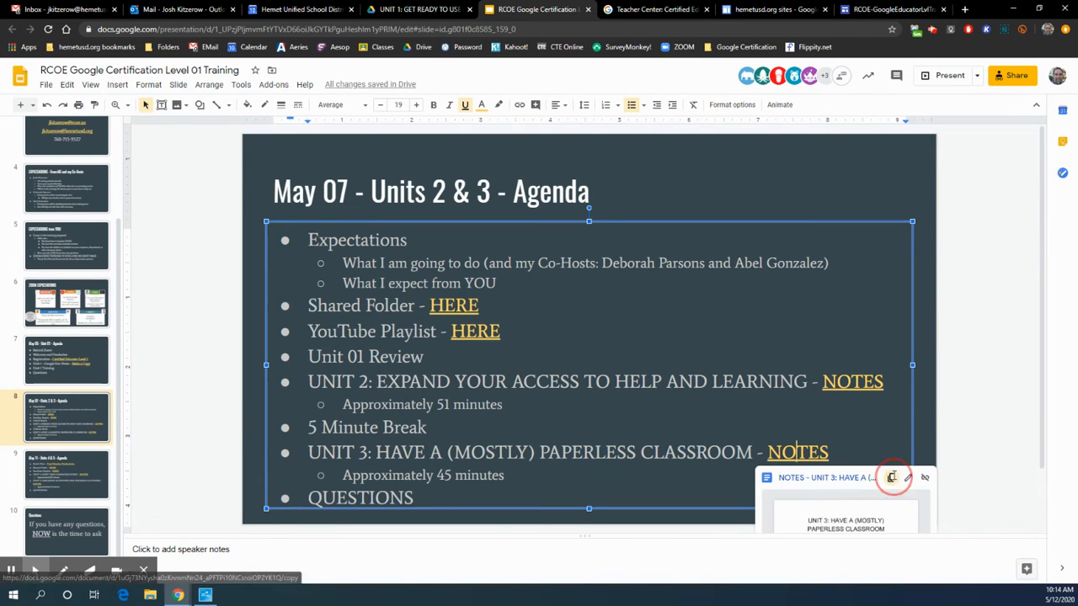
# Step: Back in Google Sites, insert a button named "UNIT 03 NOTES" with the copied Unit 3 notes link
pyautogui.click(897, 8)
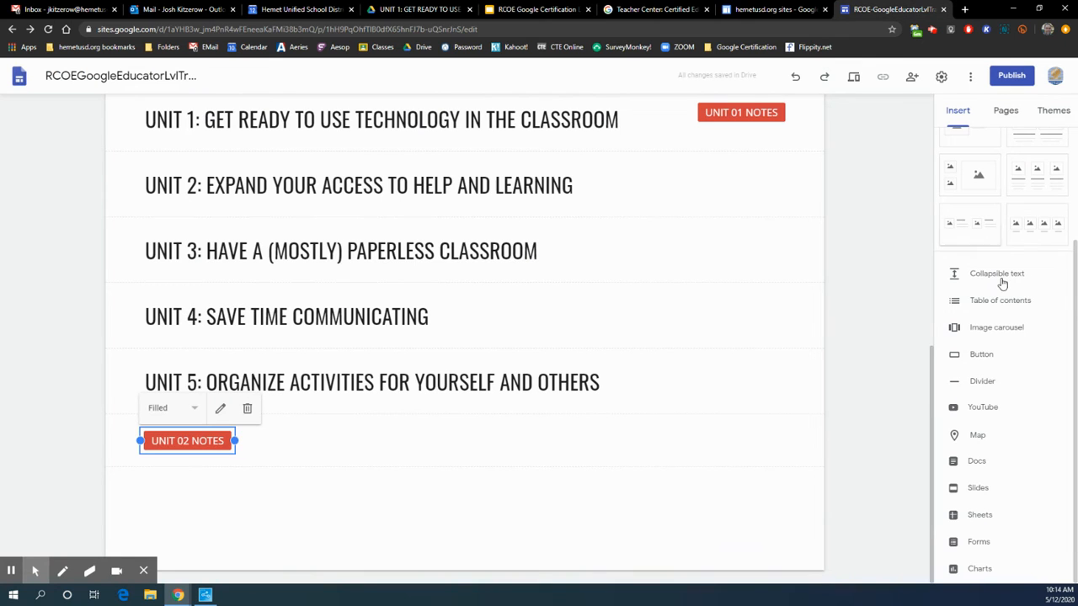
pyautogui.click(979, 357)
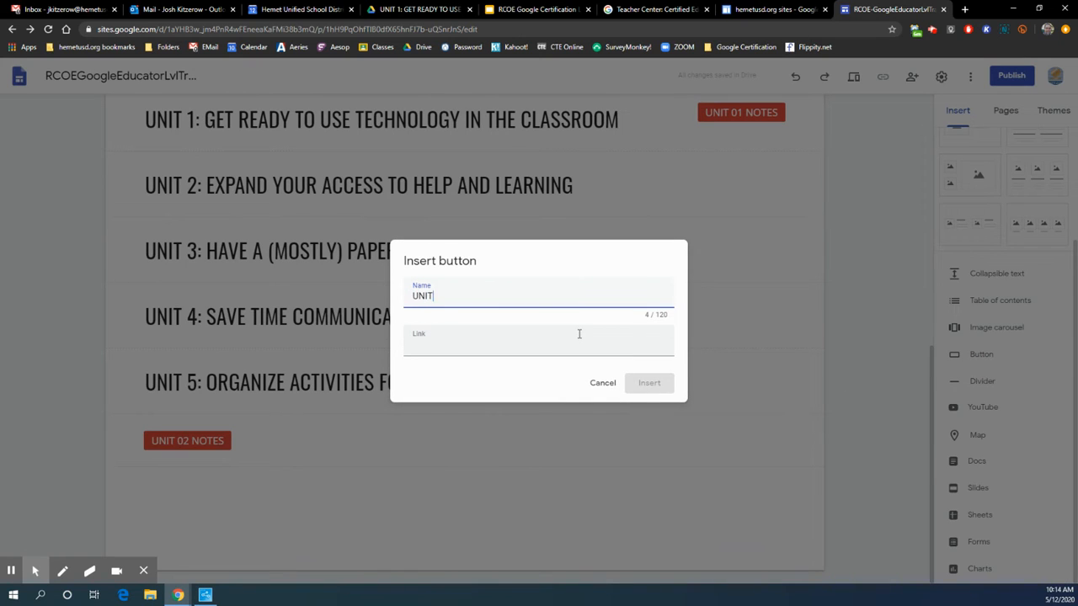
pyautogui.write('UNIT 03 NOTES')
pyautogui.click(580, 334)
pyautogui.hotkey('ctrl', 'v')
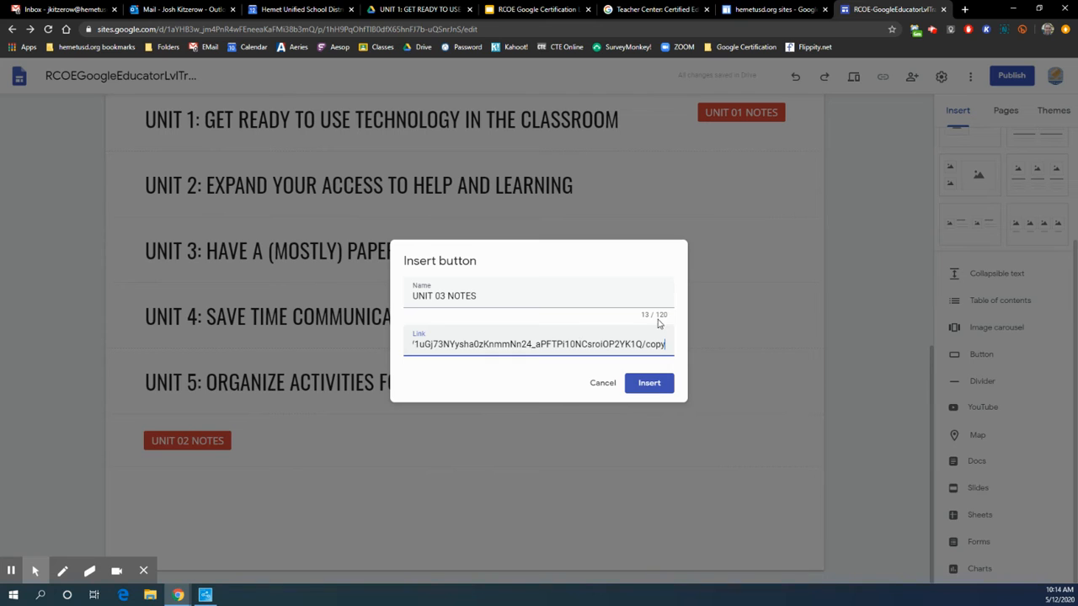
pyautogui.click(649, 383)
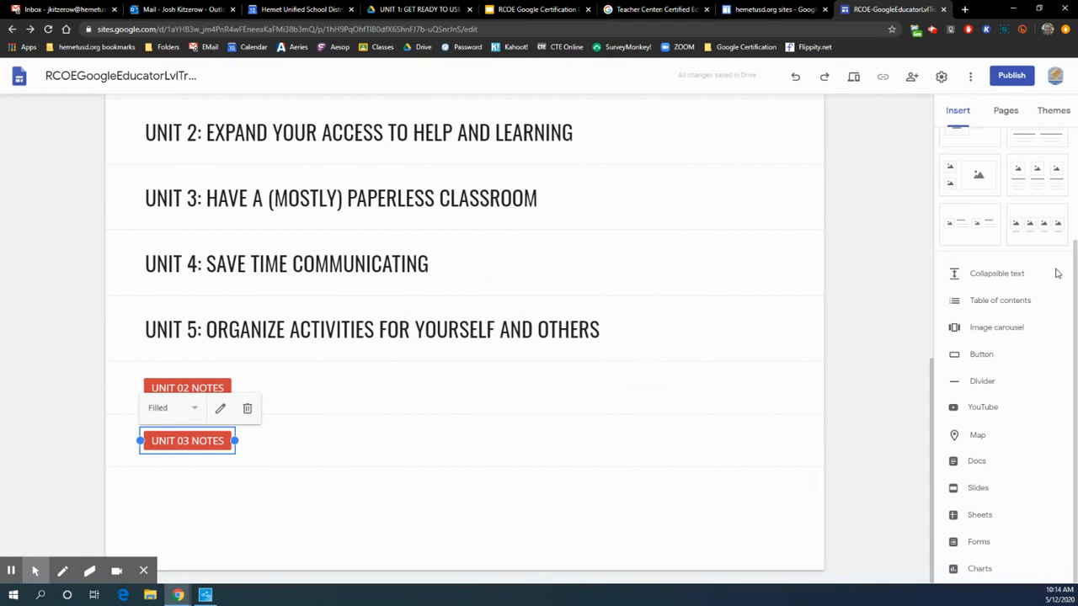
# Step: Switch to the certification slides and copy the Unit 4 NOTES link from the May 11 agenda slide
pyautogui.click(765, 12)
pyautogui.click(891, 9)
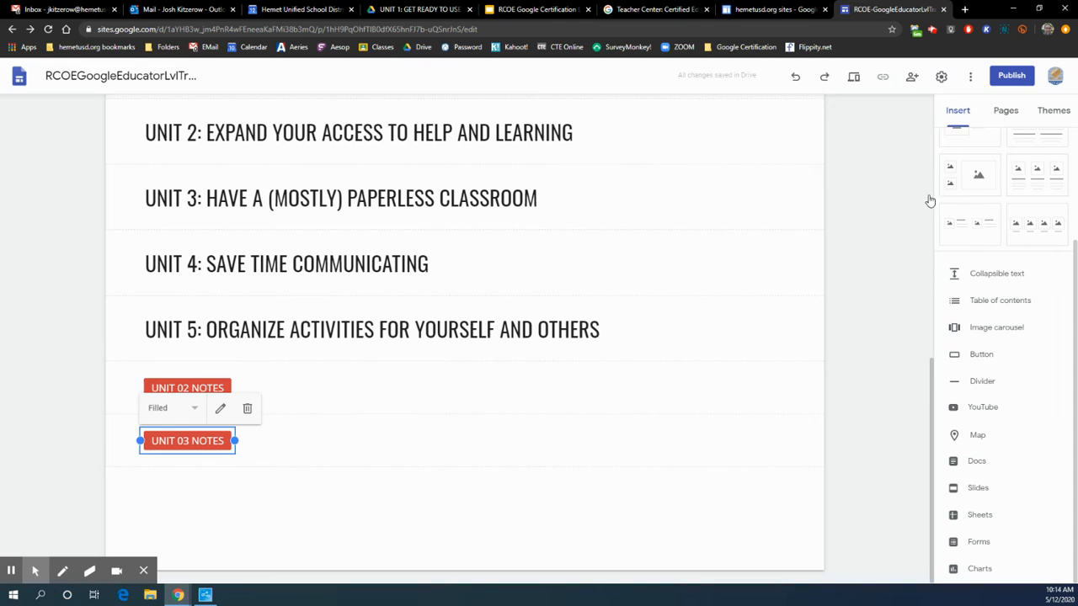
pyautogui.click(536, 10)
pyautogui.click(82, 477)
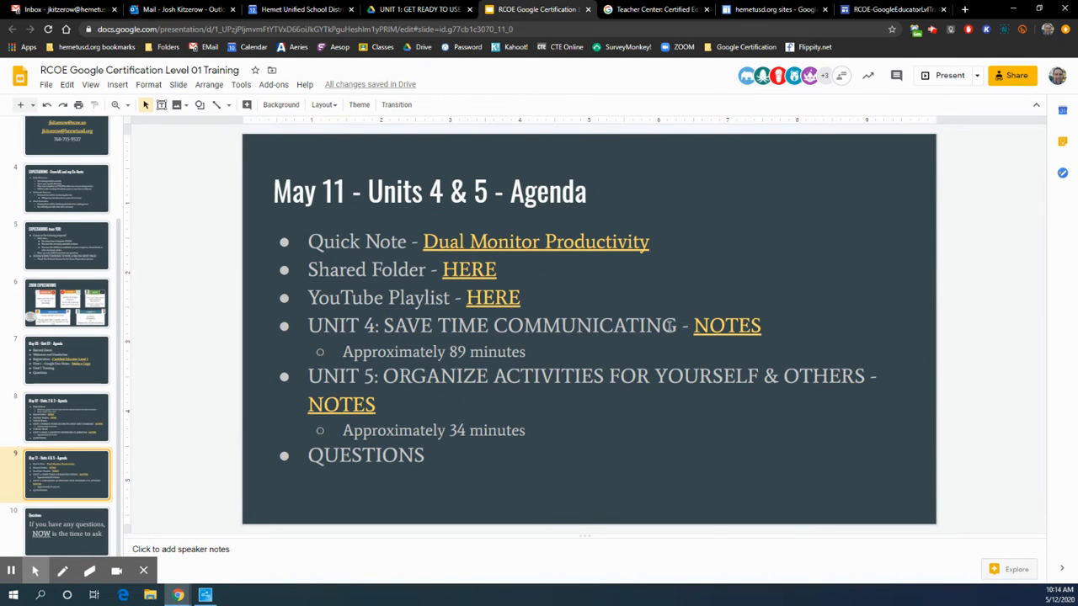
pyautogui.click(716, 326)
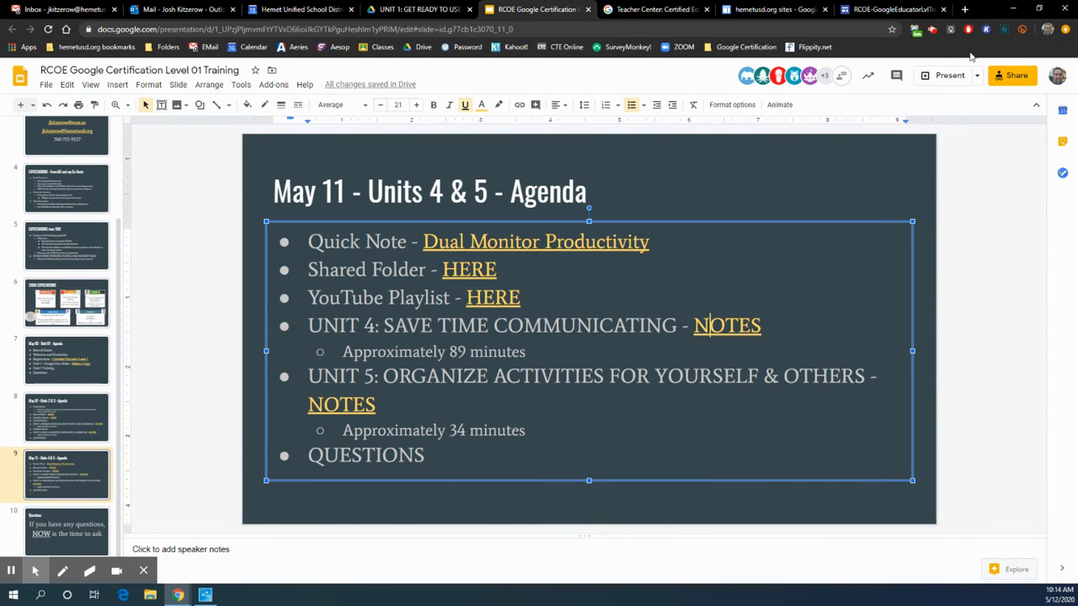
# Step: Back in Google Sites, insert a button named "UNIT 04 NOTES" with the copied Unit 4 notes link
pyautogui.click(891, 9)
pyautogui.click(976, 353)
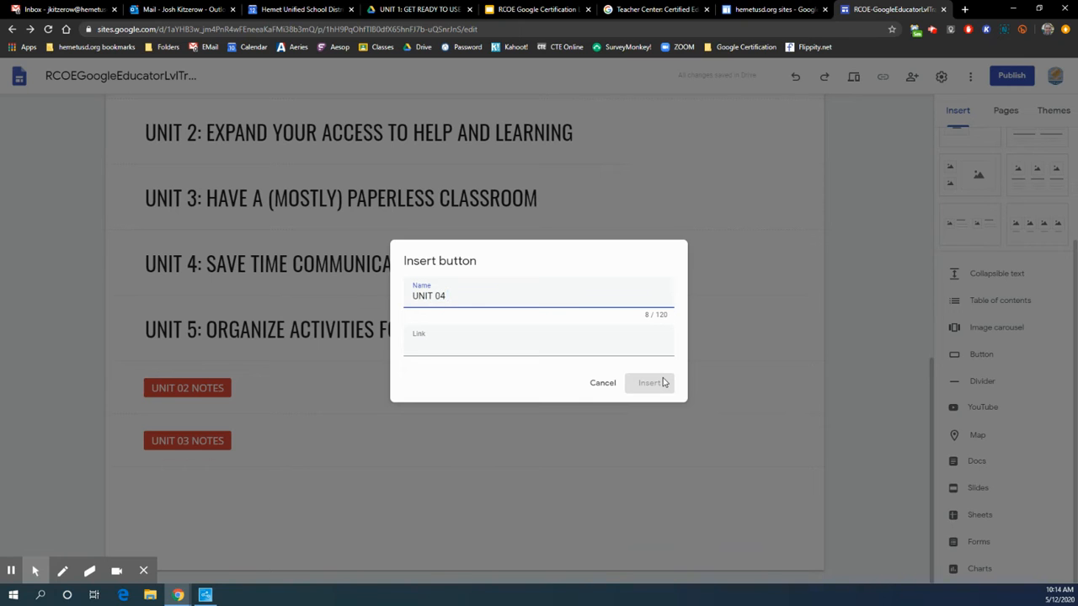
pyautogui.press('Tab')
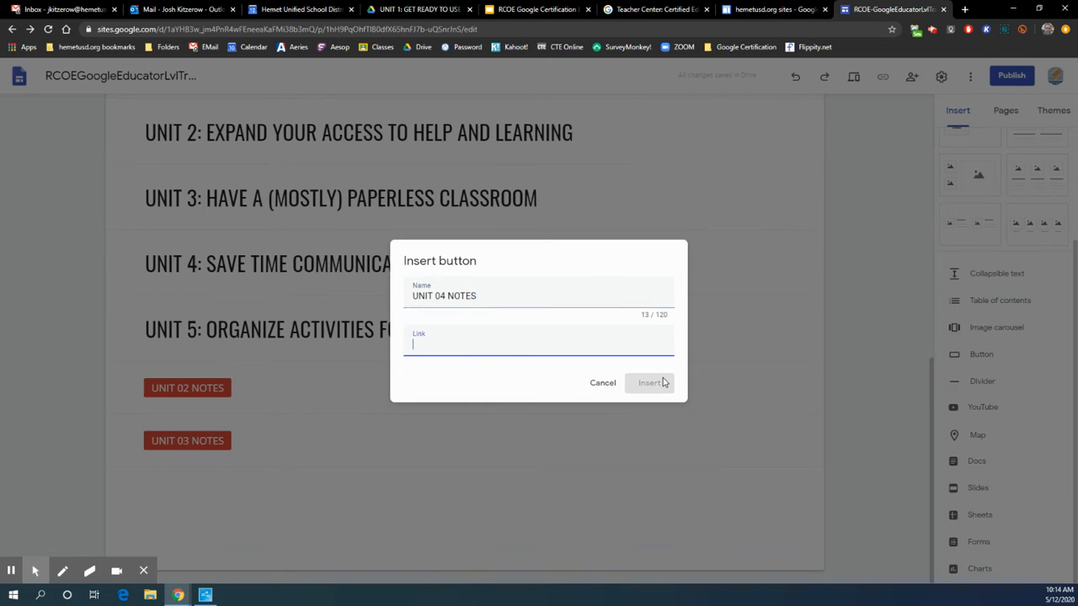
pyautogui.hotkey('ctrl', 'v')
pyautogui.click(655, 384)
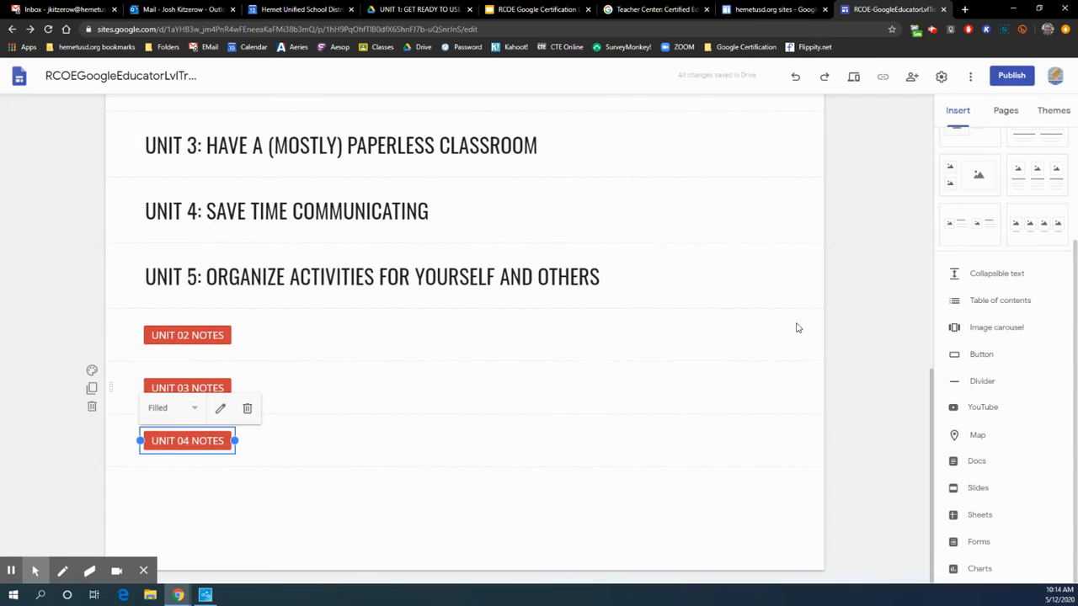
# Step: Switch to the certification slides and copy the Unit 5 NOTES link from the May 11 agenda slide
pyautogui.click(517, 10)
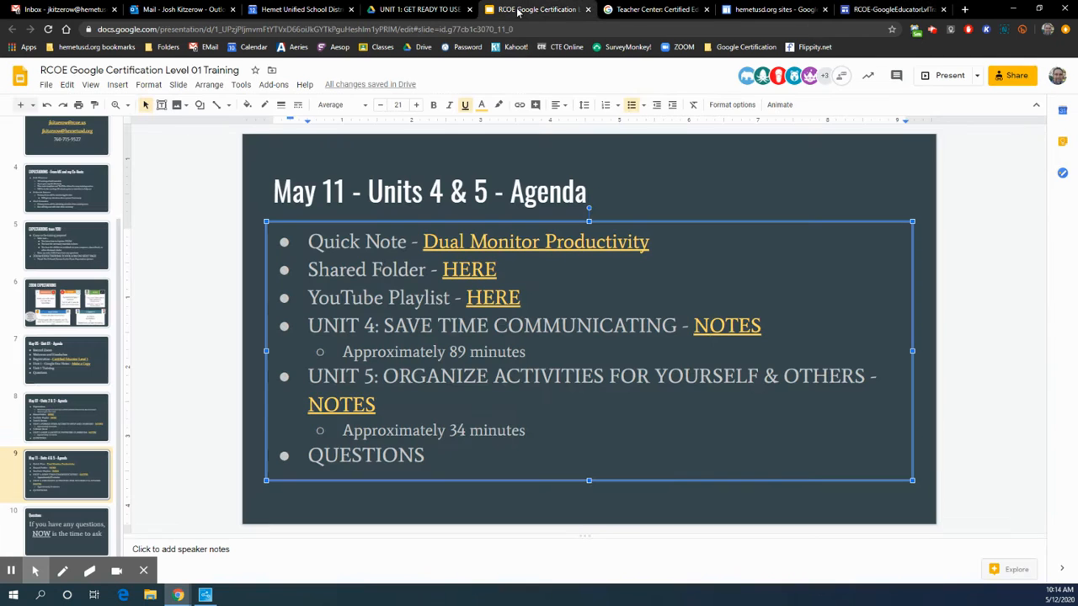
pyautogui.rightClick(343, 407)
pyautogui.click(324, 406)
pyautogui.click(443, 432)
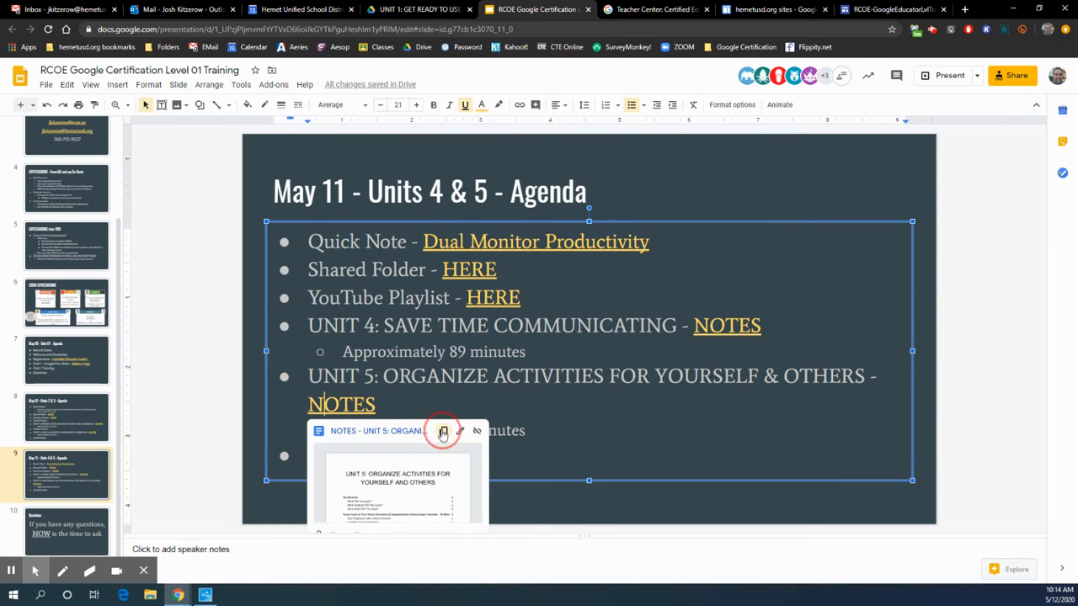
# Step: Back in Google Sites, insert a button named "UNIT 05 NOTES" with the copied Unit 5 notes link
pyautogui.click(887, 10)
pyautogui.click(983, 357)
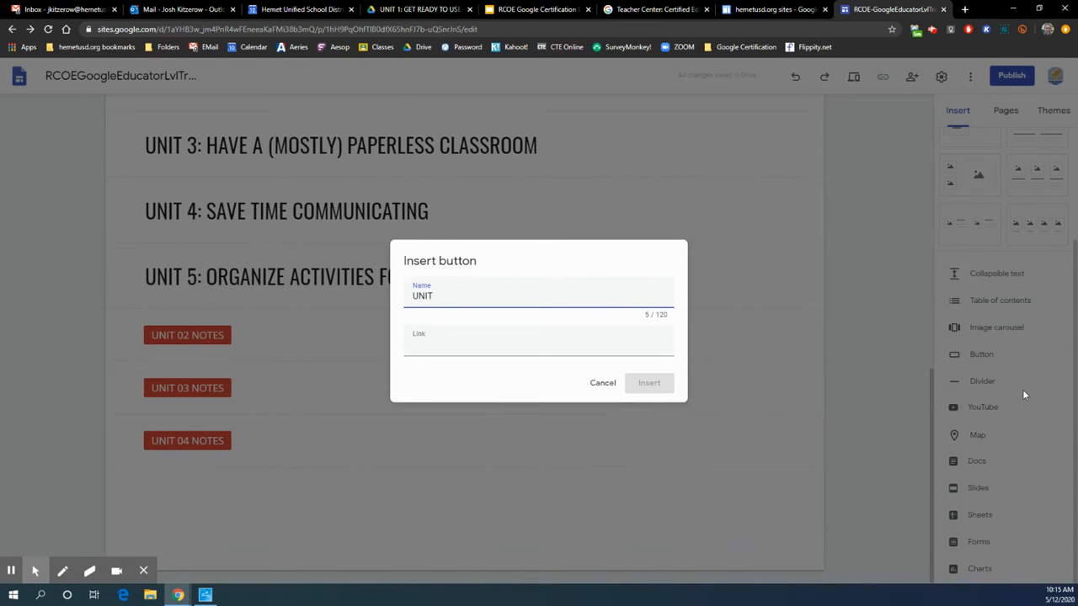
pyautogui.write('UNIT 05 NOTES')
pyautogui.click(421, 355)
pyautogui.hotkey('ctrl', 'v')
pyautogui.click(655, 388)
# Step: Move the UNIT 02, 03, 04 and 05 NOTES buttons beside their matching unit headings, aligned under the UNIT 01 NOTES button
pyautogui.scroll(2, 505, 421)
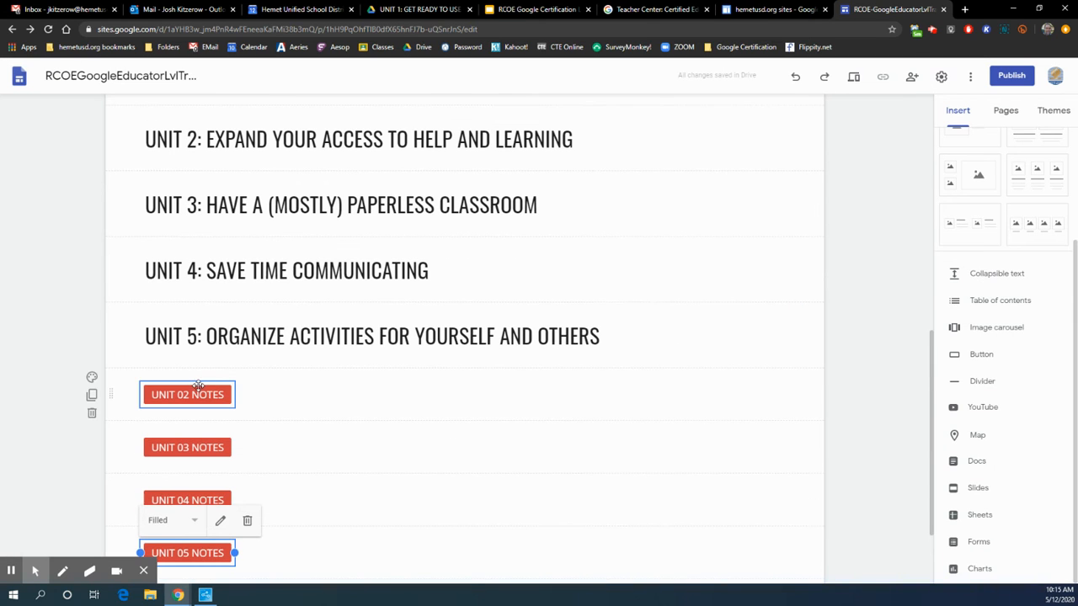
pyautogui.moveTo(197, 385); pyautogui.dragTo(778, 229)
pyautogui.click(169, 476)
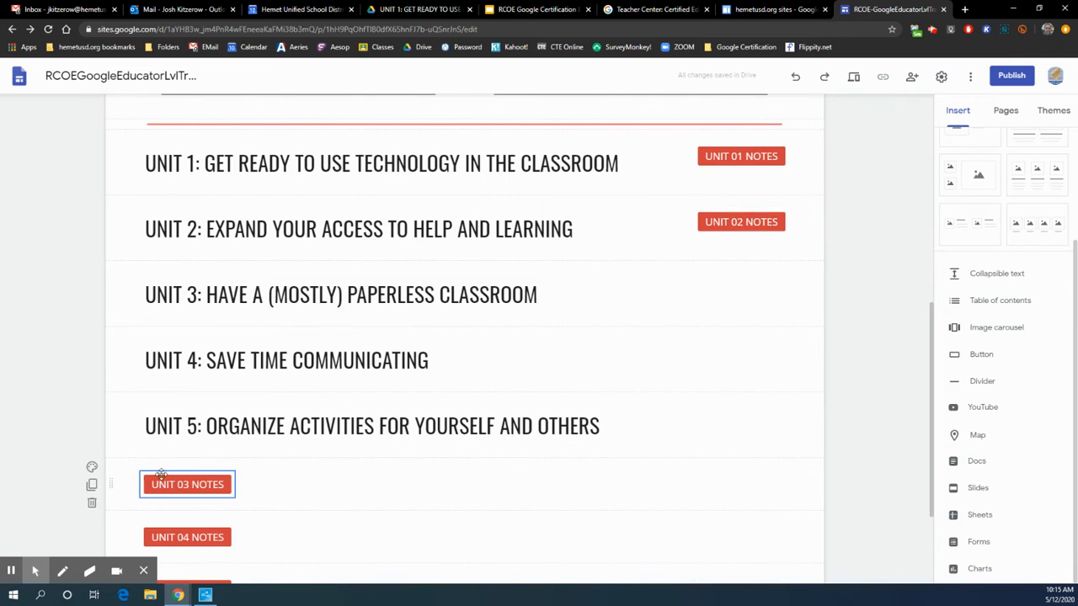
pyautogui.moveTo(169, 476); pyautogui.dragTo(773, 290)
pyautogui.click(182, 485)
pyautogui.moveTo(183, 478); pyautogui.dragTo(792, 363)
pyautogui.click(194, 479)
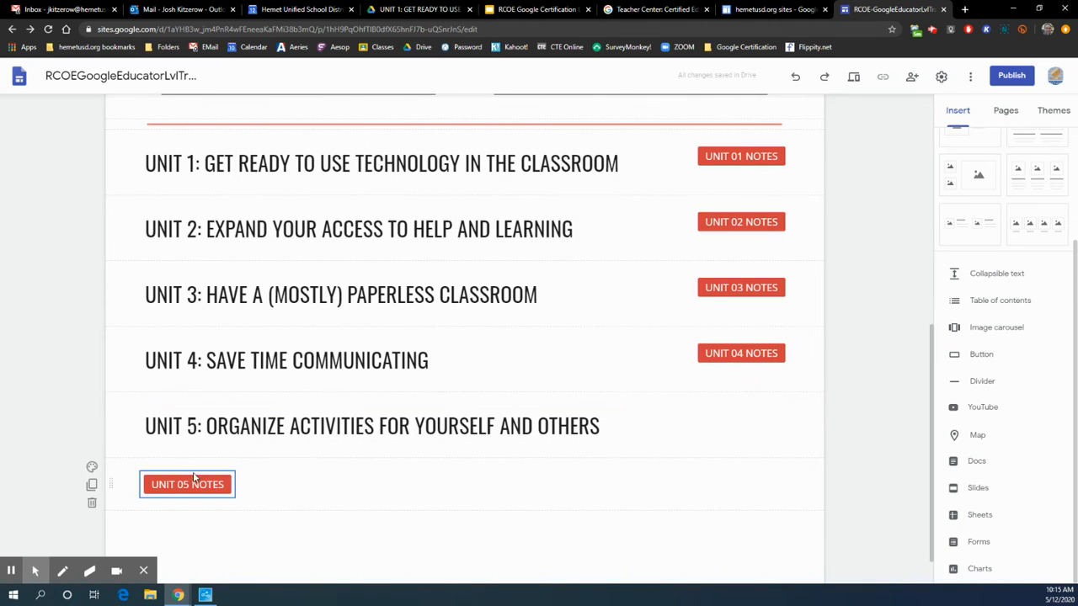
pyautogui.moveTo(192, 472); pyautogui.dragTo(785, 431)
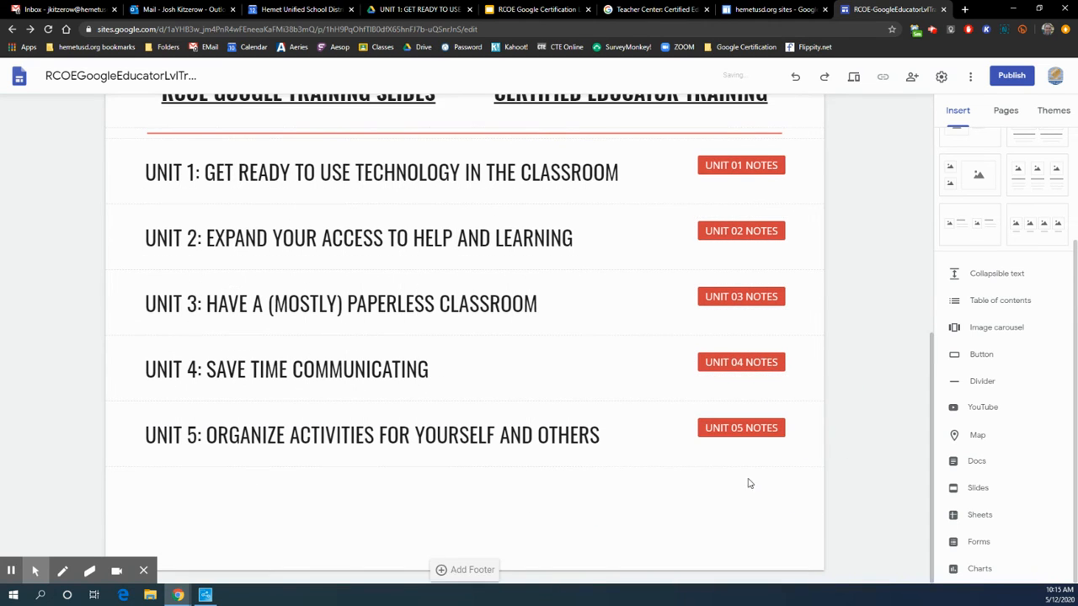
# Step: Open the site settings and set the navigation mode to Side
pyautogui.scroll(5, 775, 343)
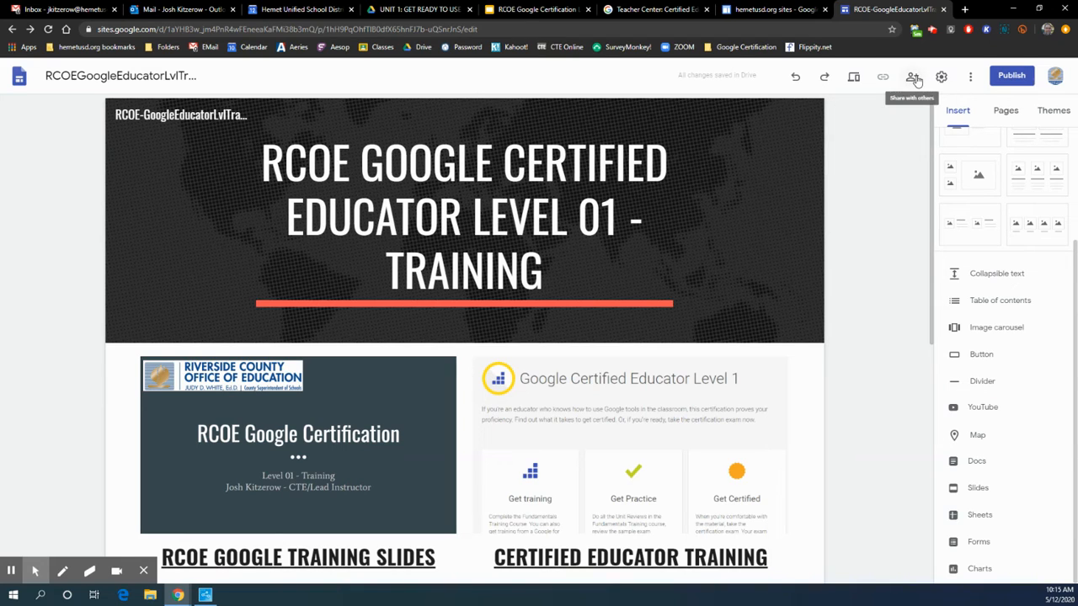
pyautogui.click(941, 77)
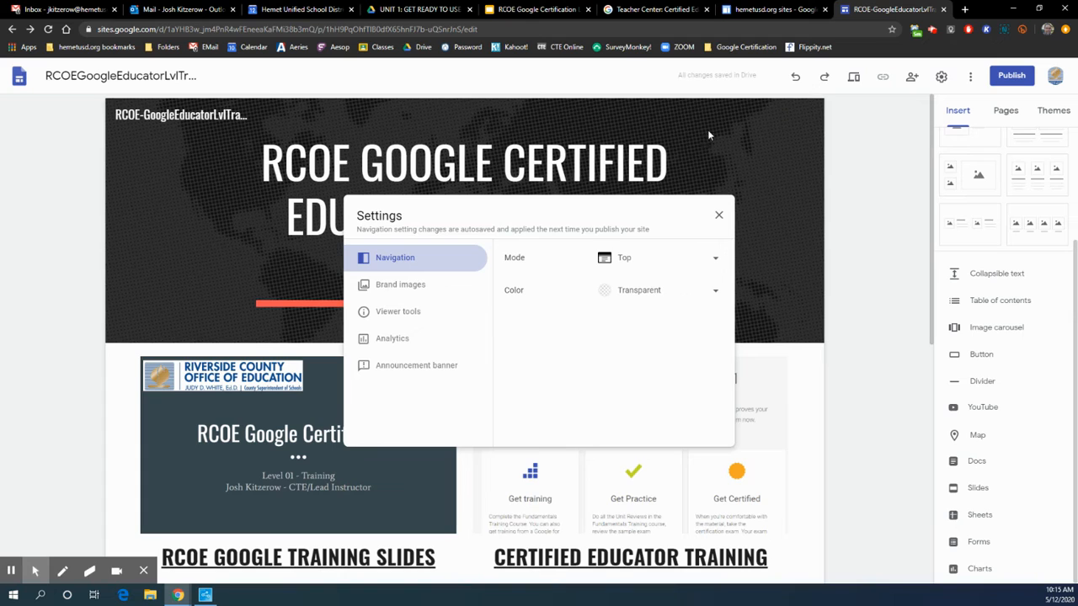
pyautogui.click(715, 258)
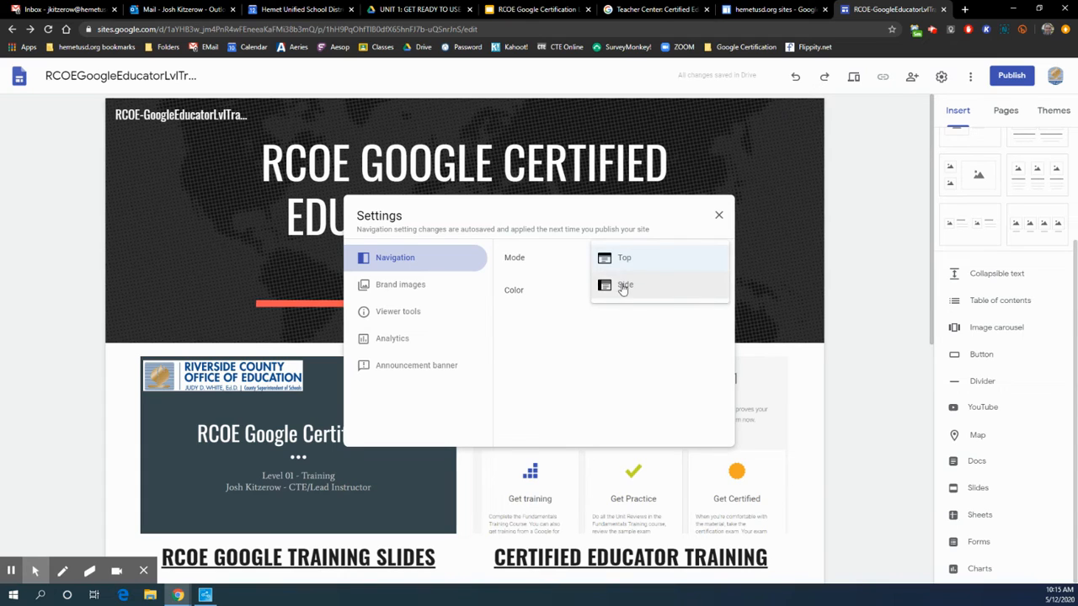
pyautogui.click(625, 287)
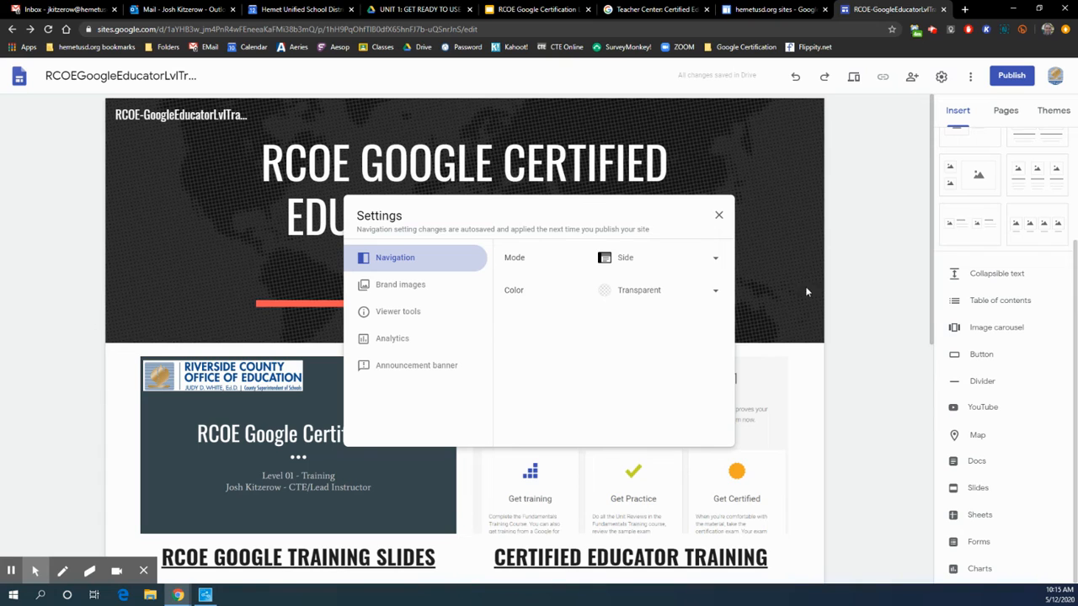
# Step: Review the navigation color, brand images, viewer tools, analytics and announcement banner settings, and close the site settings
pyautogui.click(712, 294)
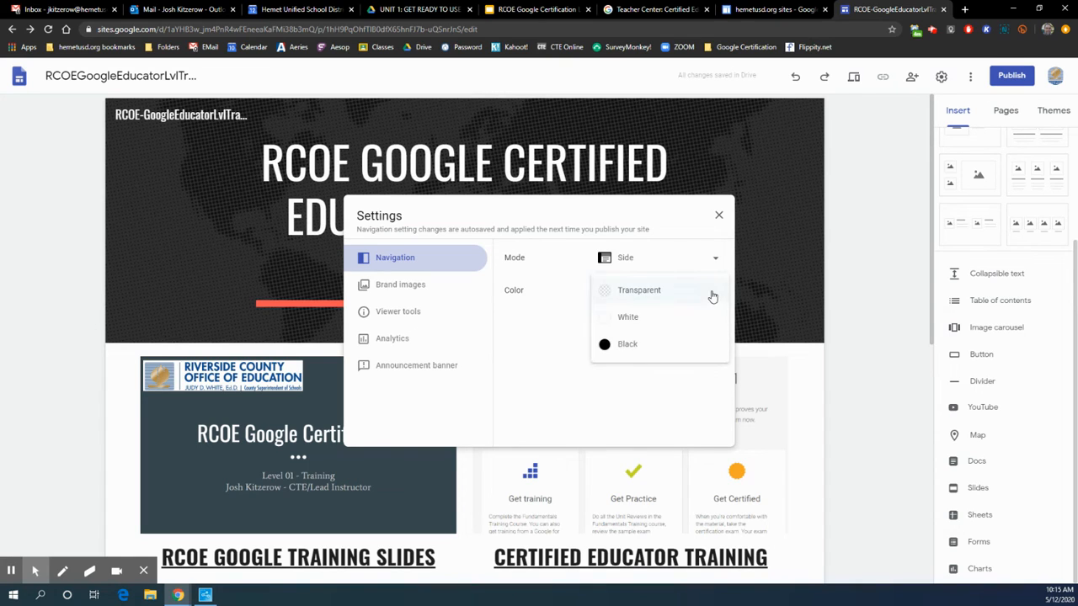
pyautogui.click(558, 366)
pyautogui.click(387, 287)
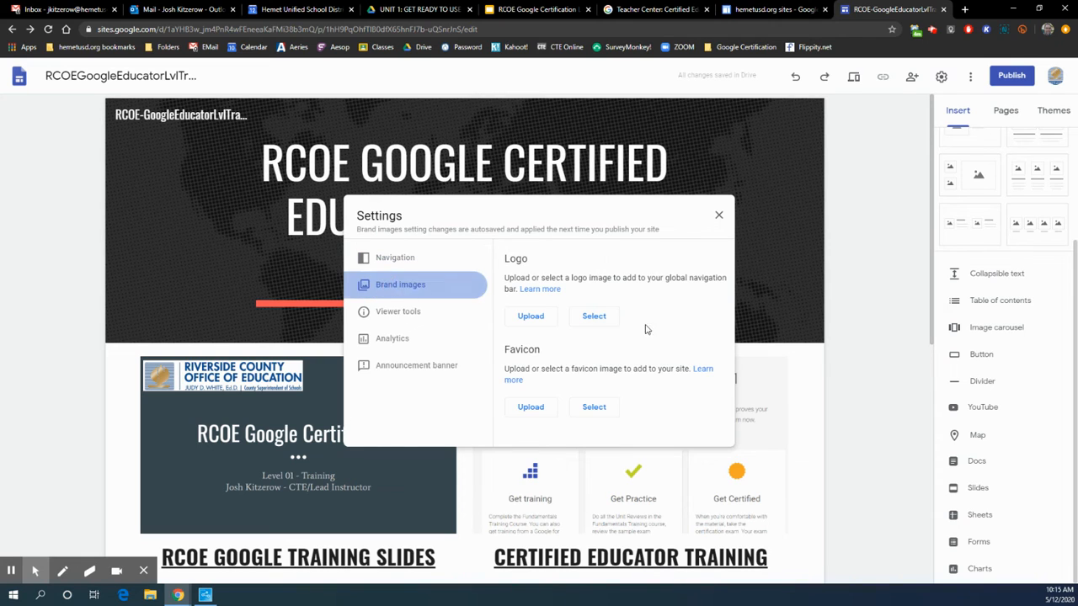
pyautogui.click(388, 312)
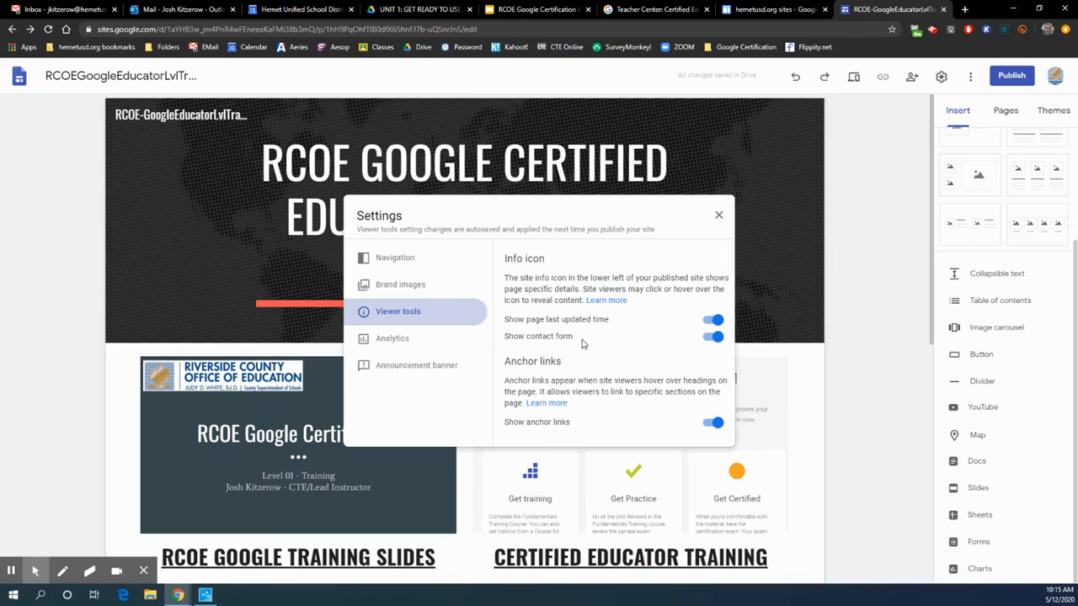
pyautogui.click(392, 338)
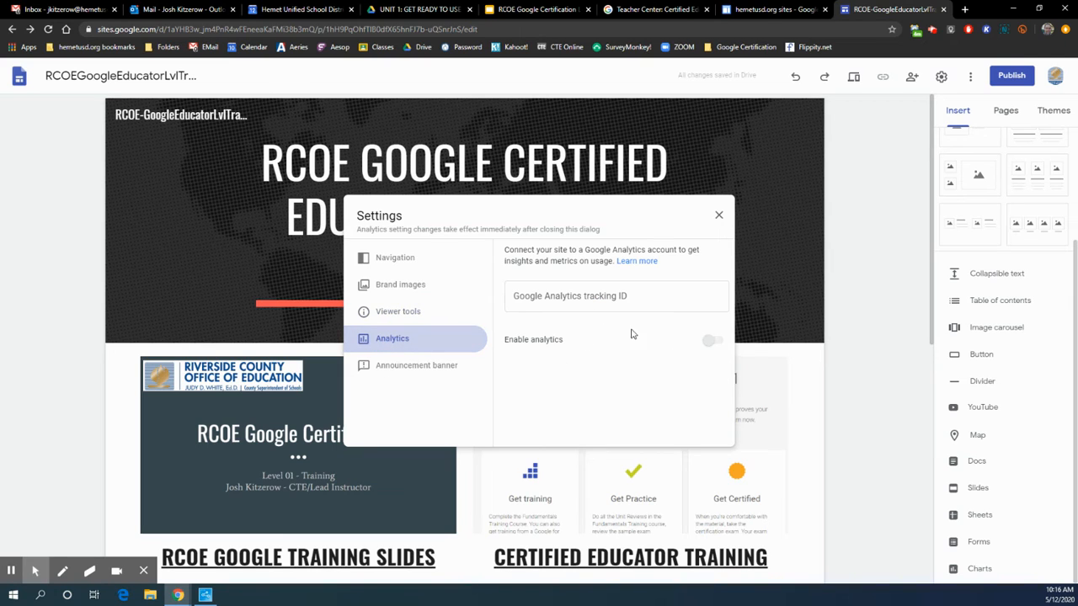
pyautogui.click(391, 368)
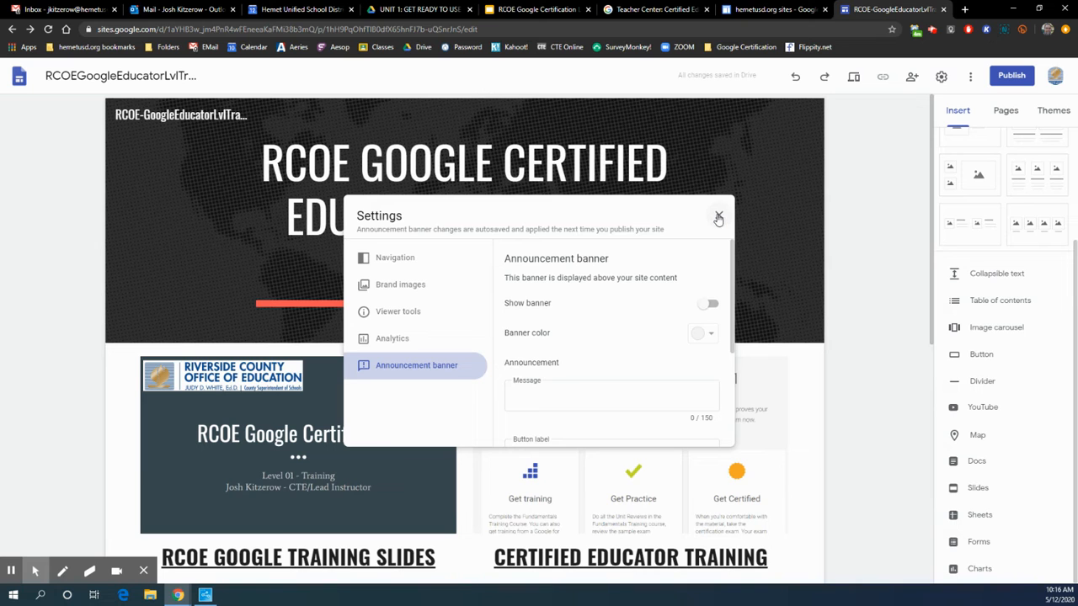
pyautogui.click(720, 219)
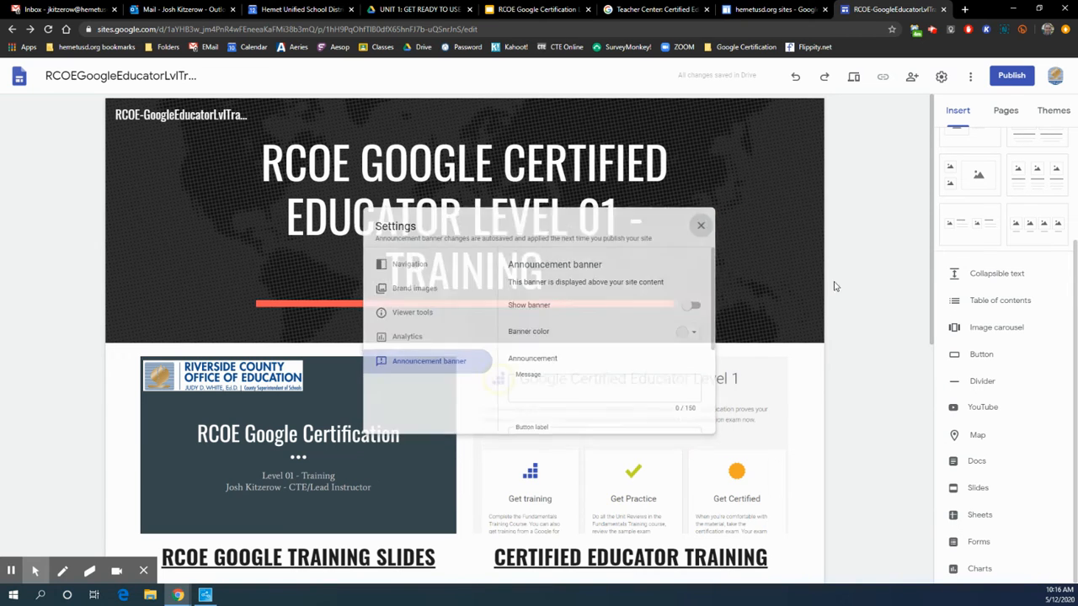
# Step: Preview the site at large screen size and test the UNIT 01 NOTES and UNIT 02 NOTES buttons, closing each page they open
pyautogui.scroll(-3, 839, 345)
pyautogui.scroll(3, 842, 337)
pyautogui.click(853, 77)
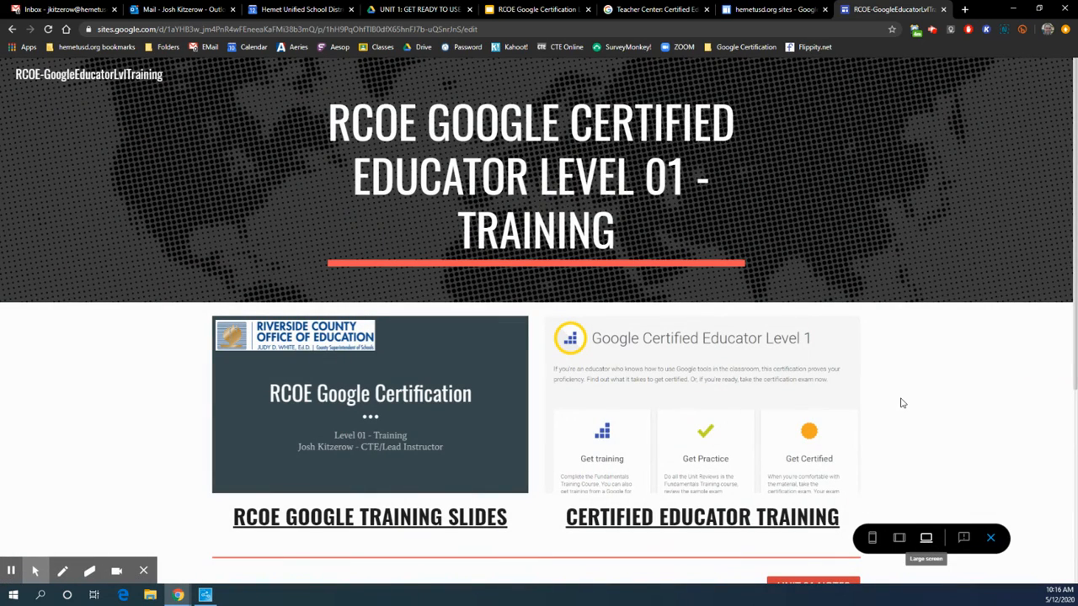
pyautogui.scroll(-4, 901, 402)
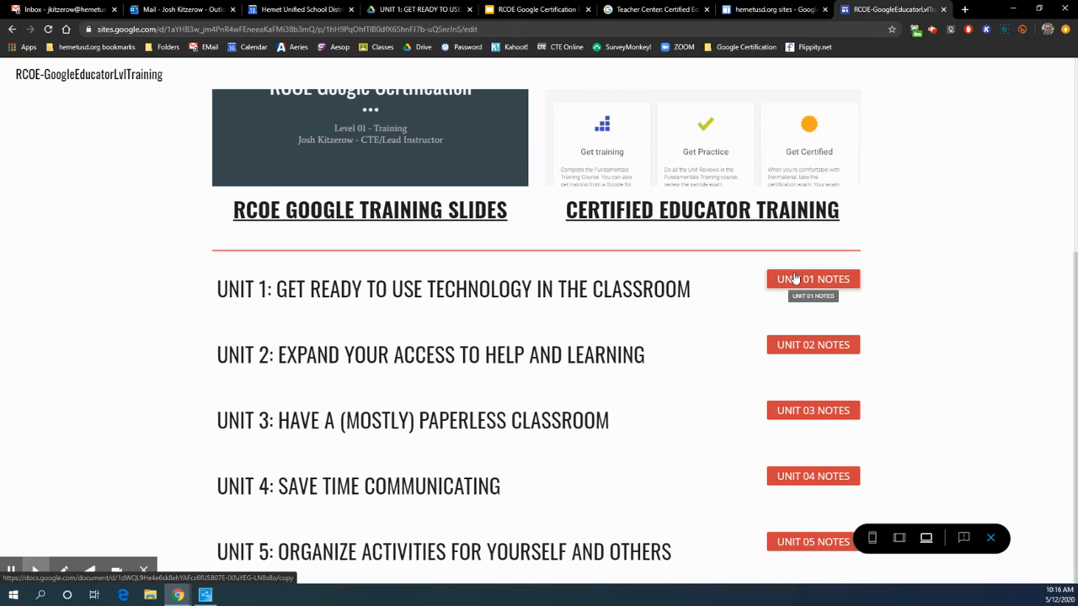
pyautogui.click(798, 279)
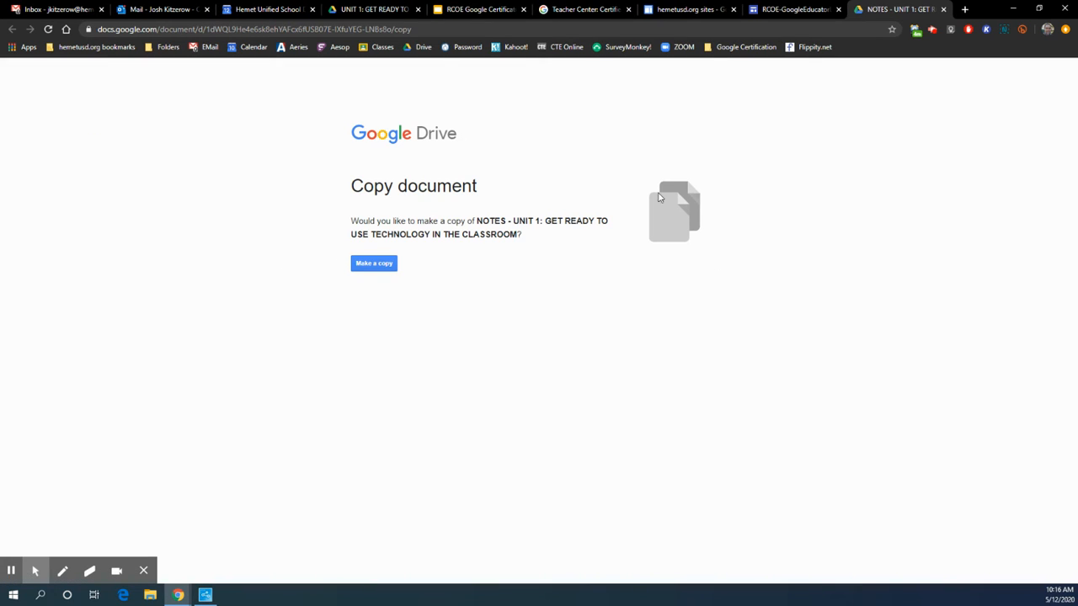
pyautogui.click(942, 9)
pyautogui.click(794, 341)
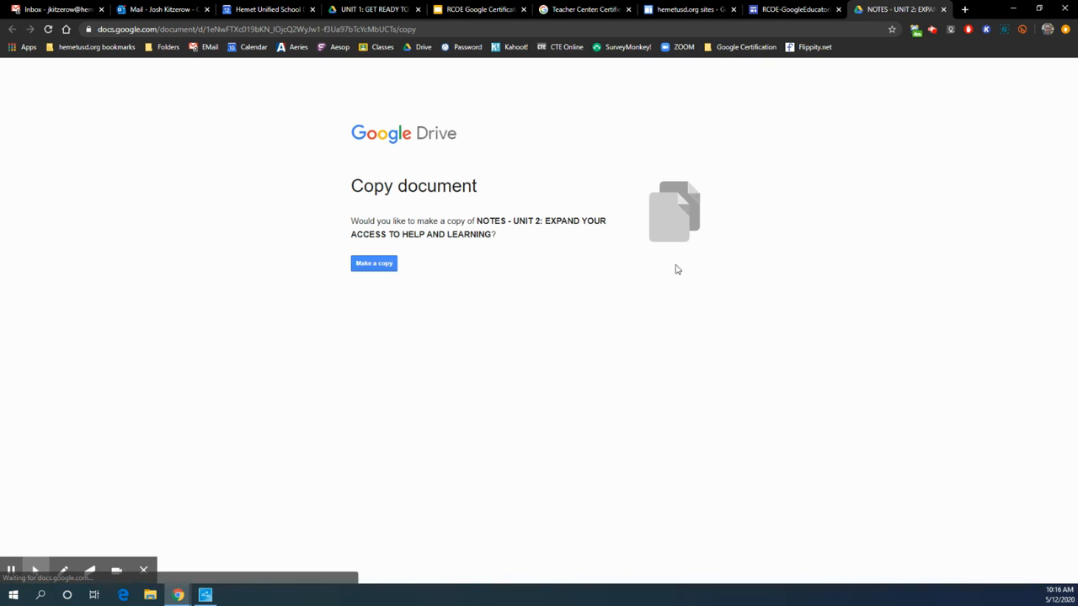
pyautogui.click(943, 9)
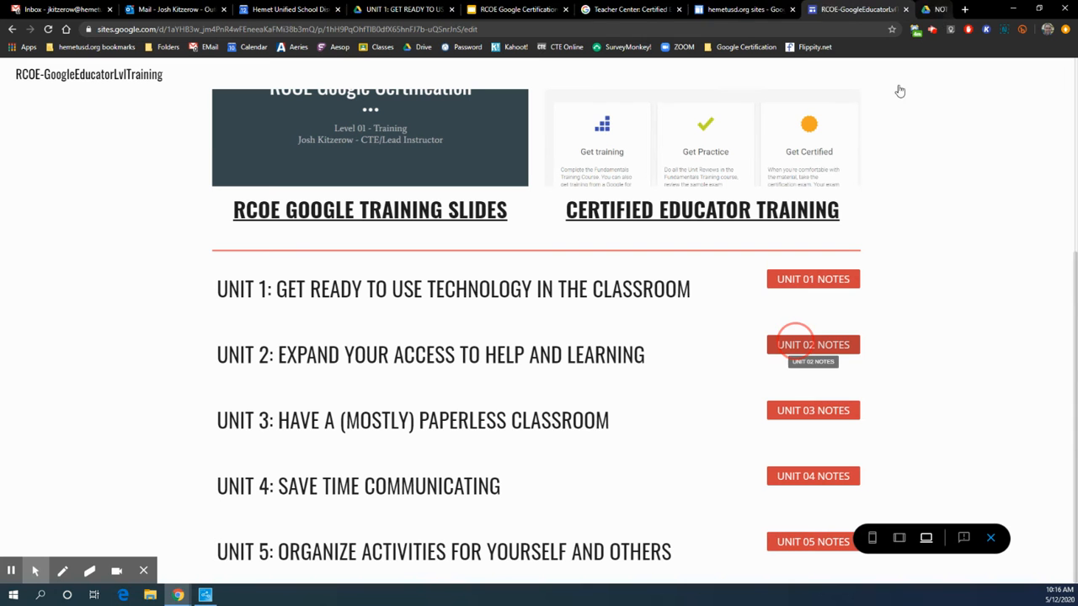
# Step: Preview the site at tablet size and check the layout of the unit headings and notes buttons
pyautogui.click(900, 539)
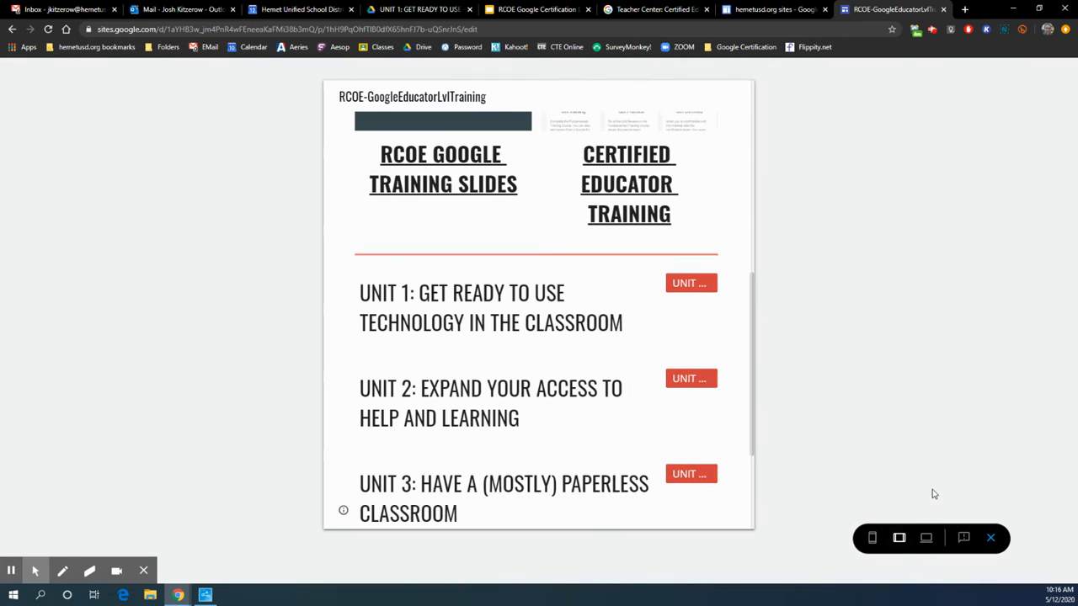
pyautogui.scroll(-2, 634, 314)
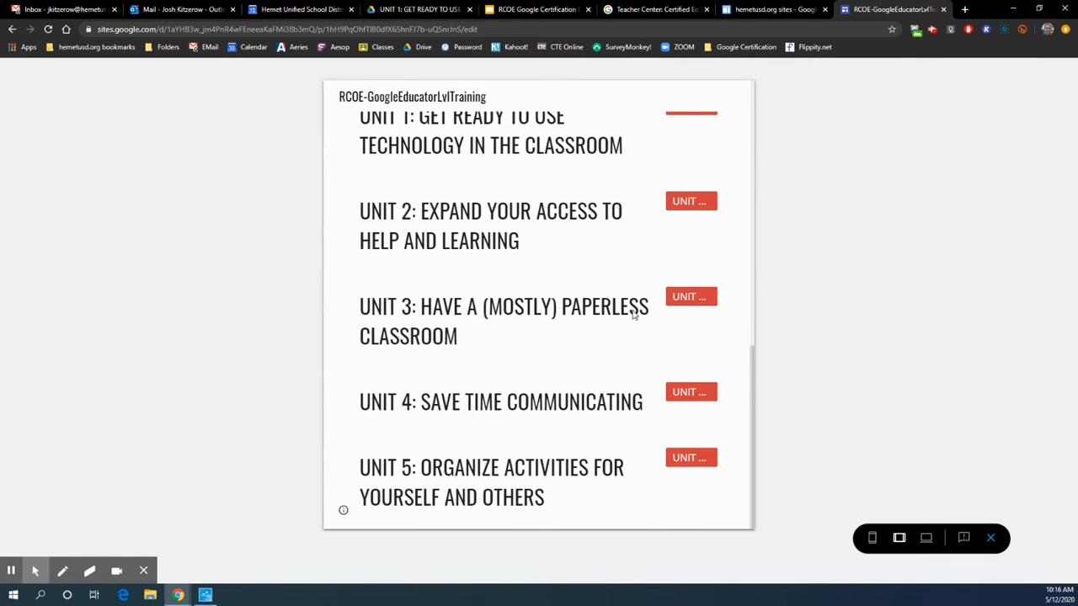
pyautogui.scroll(4, 632, 314)
pyautogui.scroll(-4, 631, 317)
# Step: Check the unit headings and notes buttons in the phone-size preview, and return to the editor
pyautogui.click(873, 539)
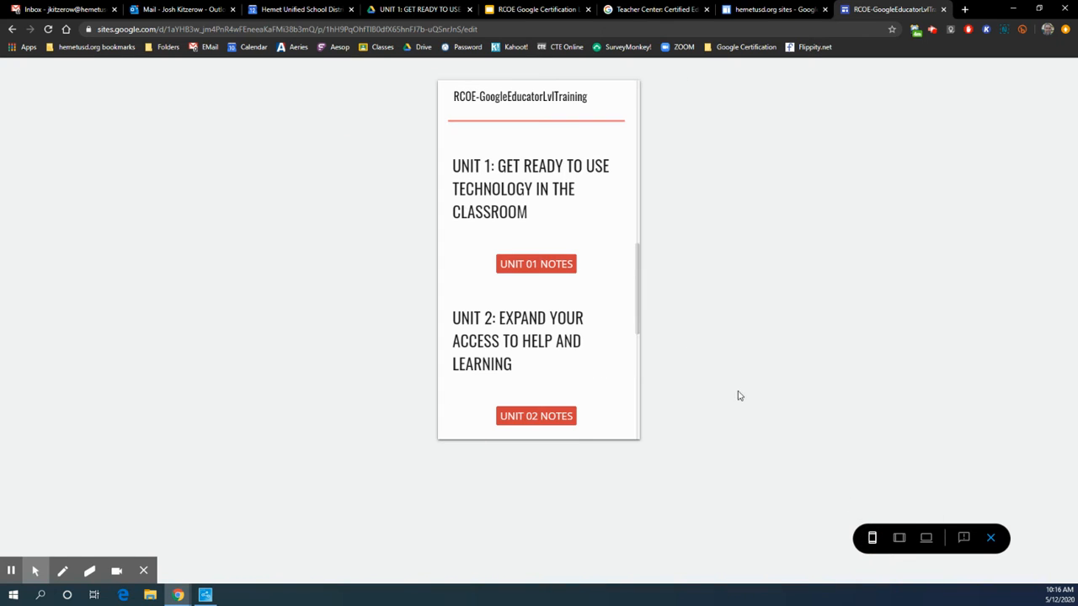
pyautogui.scroll(-5, 558, 214)
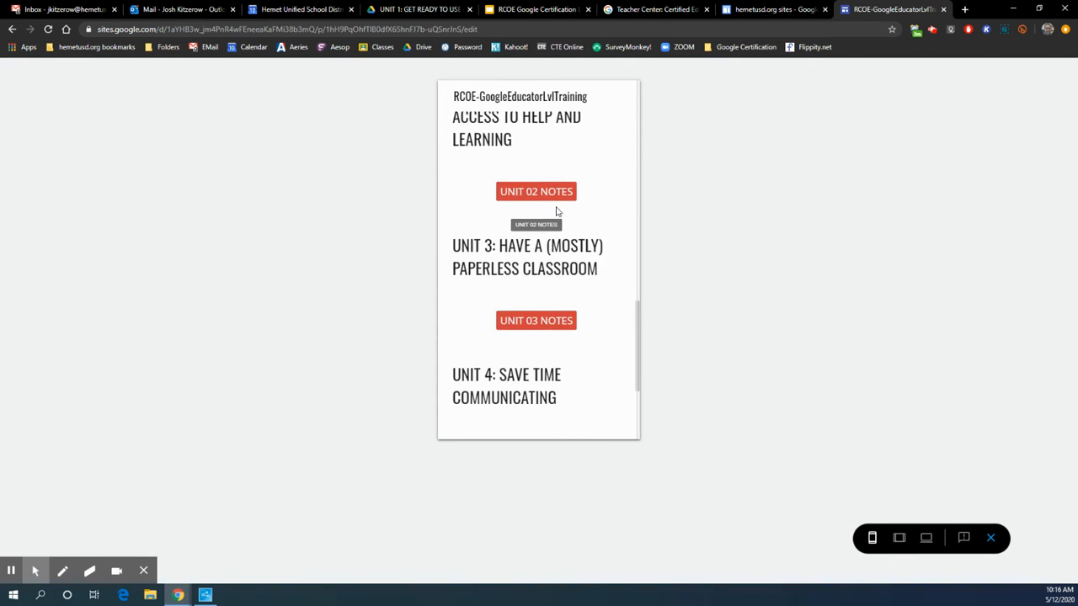
pyautogui.scroll(5, 558, 213)
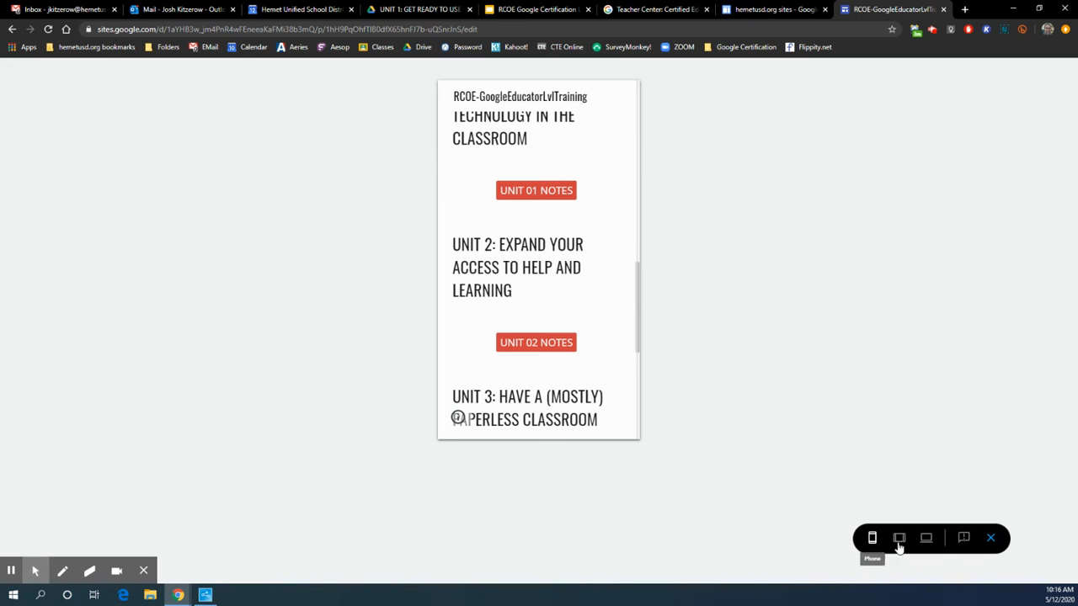
pyautogui.click(990, 538)
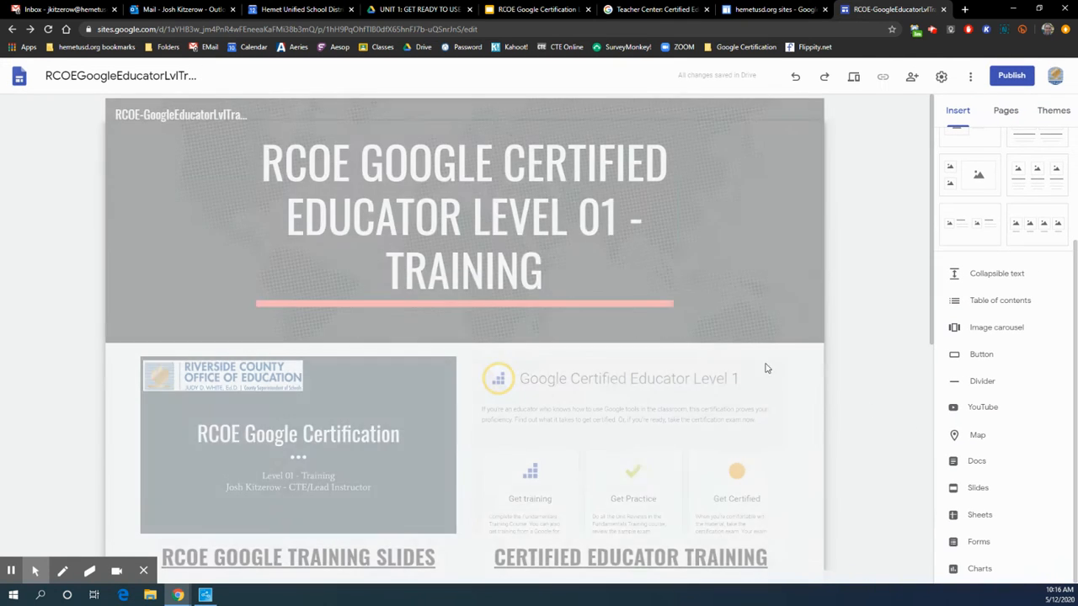
pyautogui.scroll(-5, 613, 274)
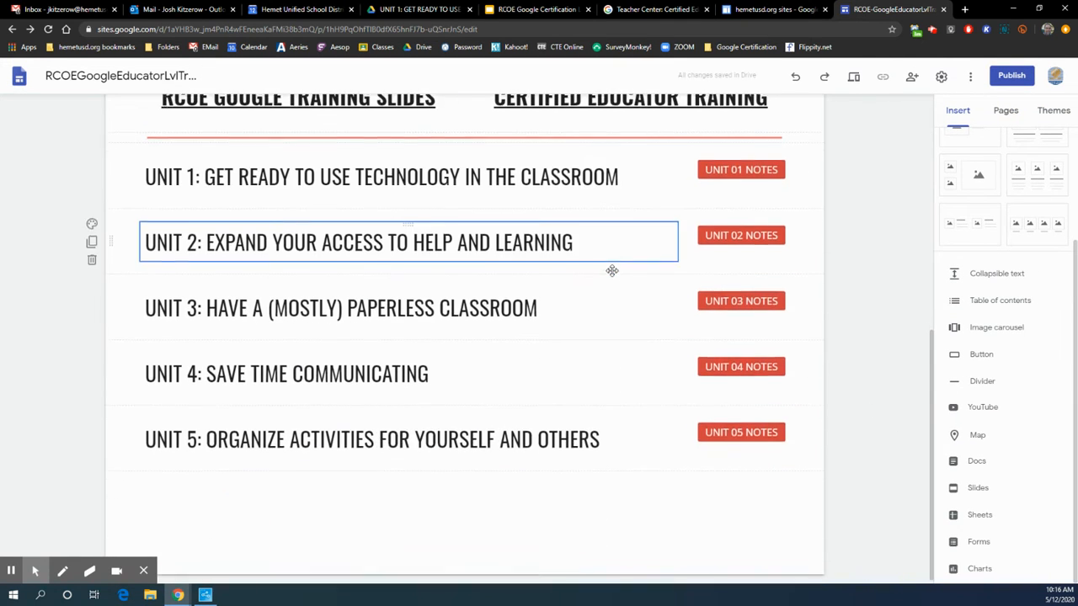
# Step: Start publishing the site and enter googleeducatortraininglvl01 as its web address
pyautogui.scroll(6, 657, 311)
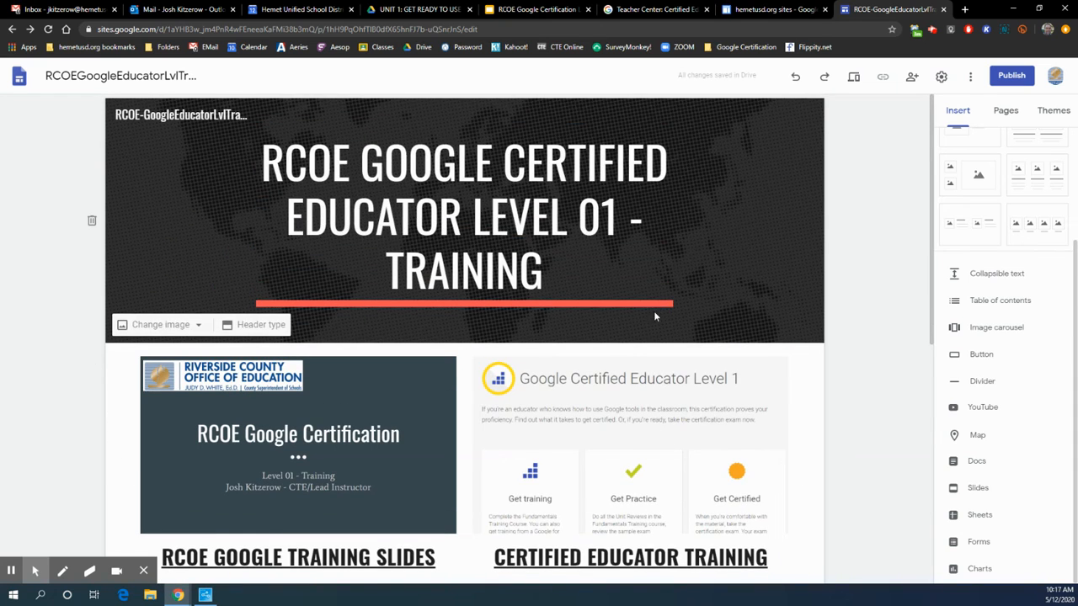
pyautogui.scroll(-5, 656, 316)
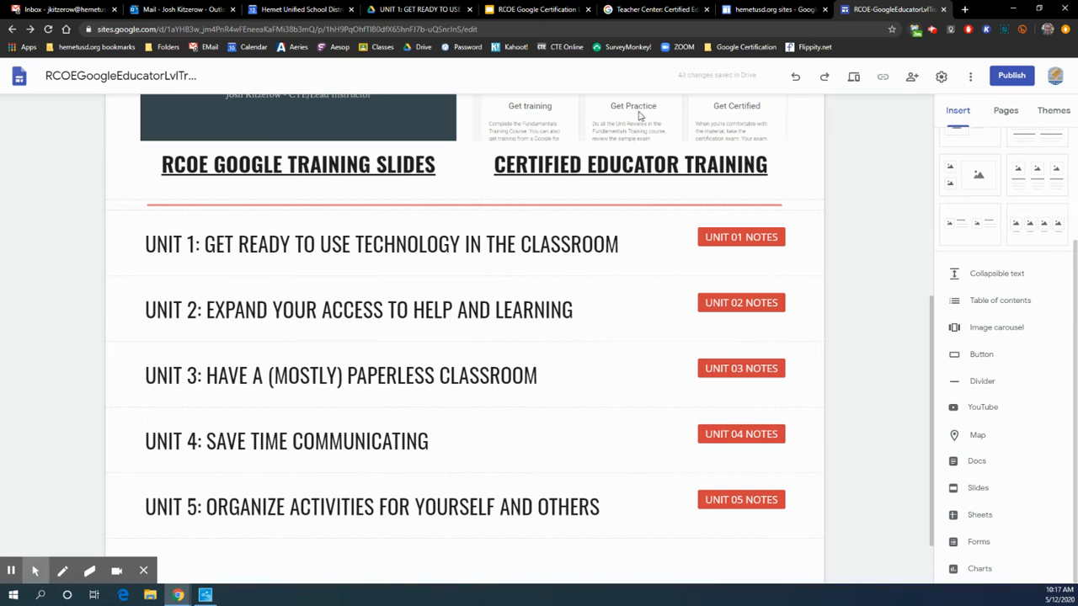
pyautogui.click(1013, 76)
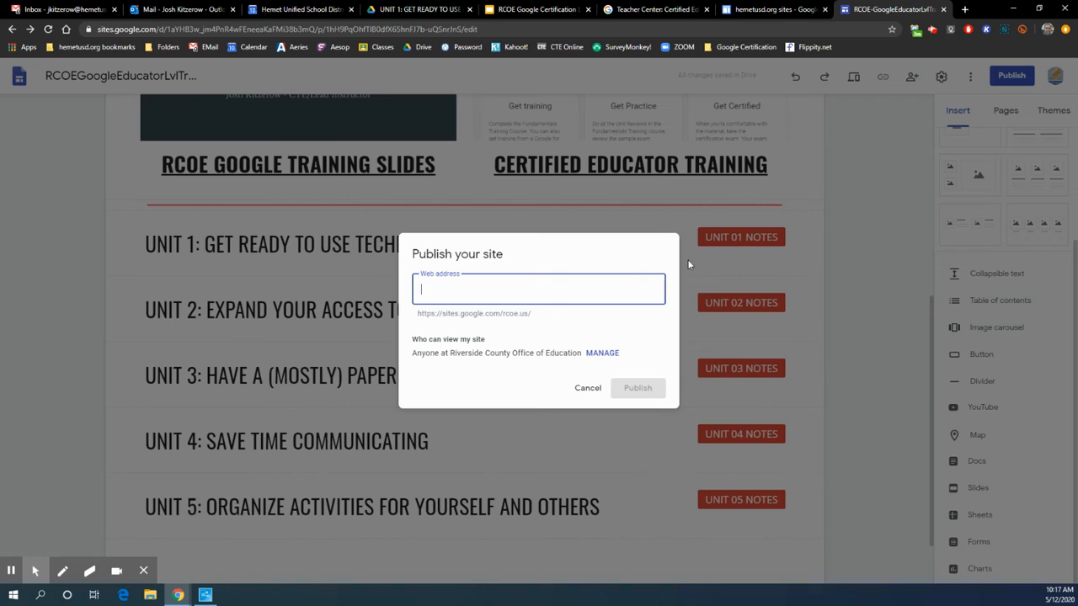
pyautogui.moveTo(418, 313); pyautogui.dragTo(609, 334)
pyautogui.click(469, 290)
pyautogui.write('g')
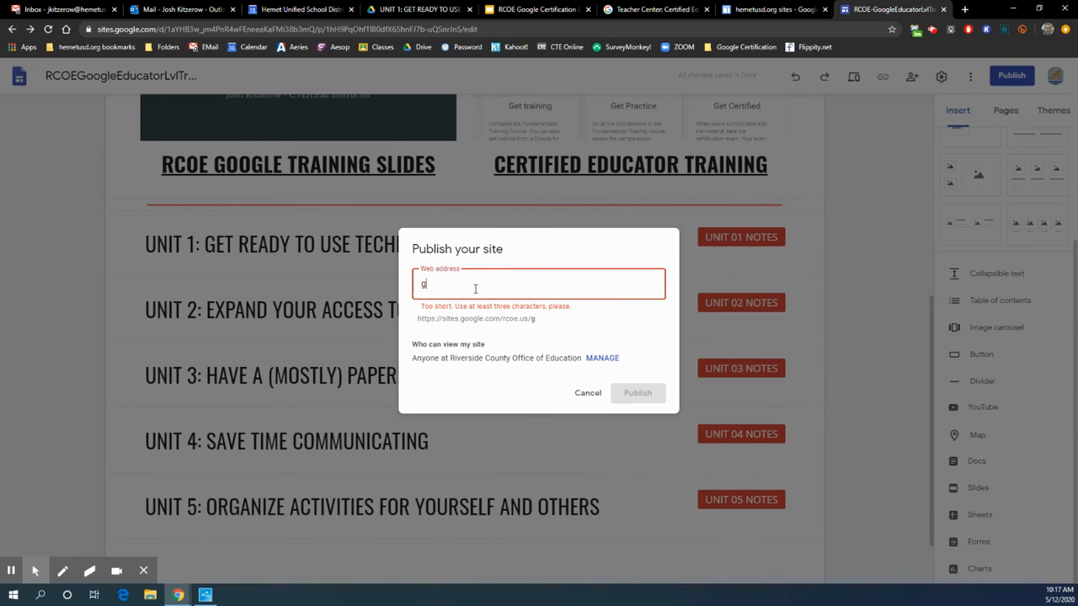
pyautogui.write('oogleeducatr')
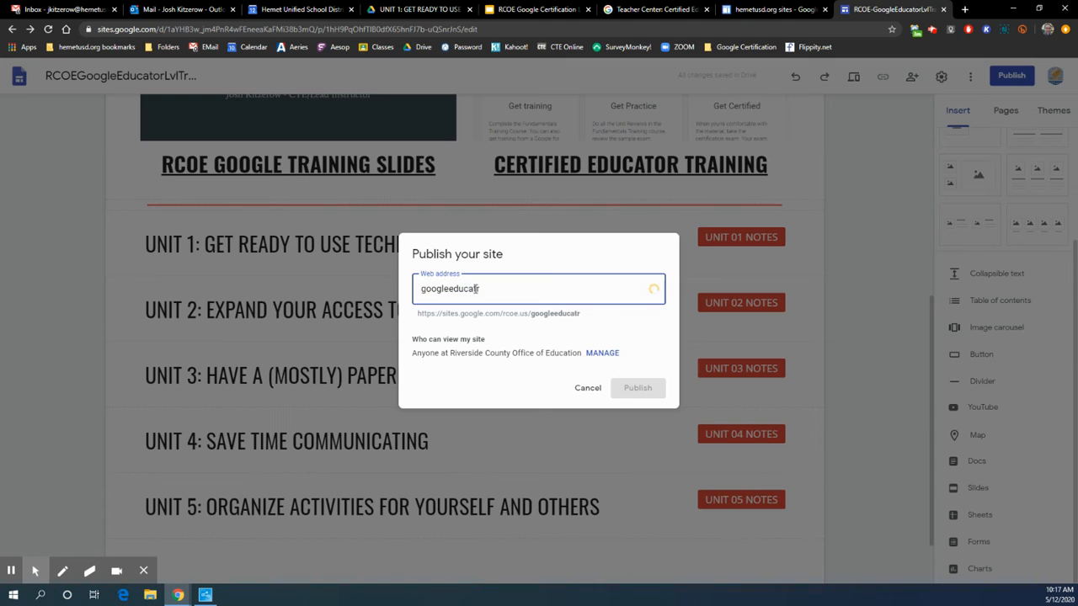
pyautogui.press('BackSpace')
pyautogui.write('ortrainig')
pyautogui.press('BackSpace')
pyautogui.write('nglvl01')
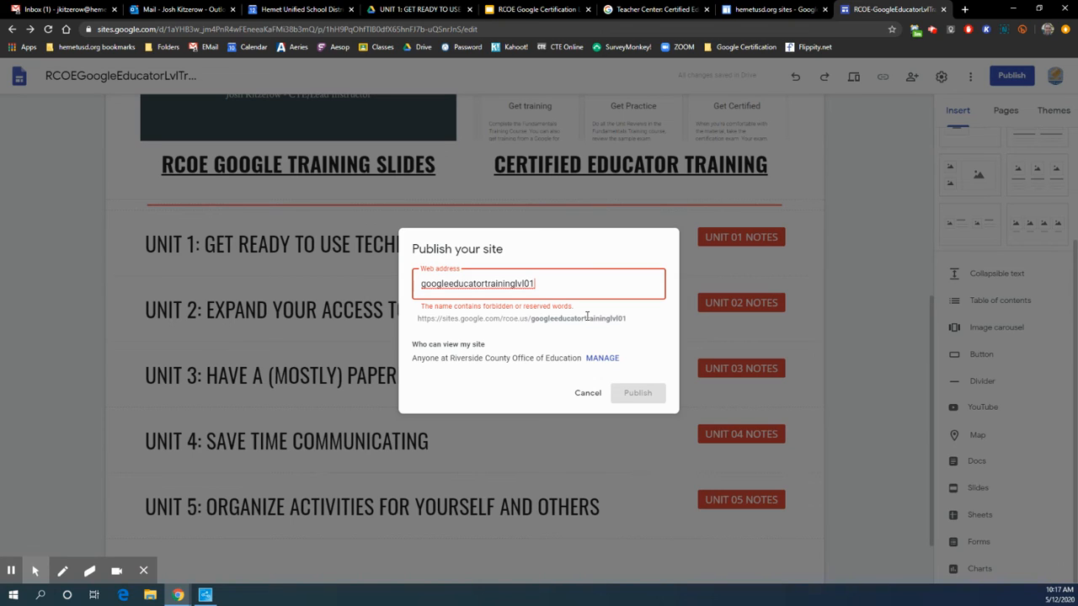
# Step: Remove the word google from the web address so that it reads educatortraininglvl01
pyautogui.moveTo(451, 287); pyautogui.dragTo(396, 286)
pyautogui.press('BackSpace')
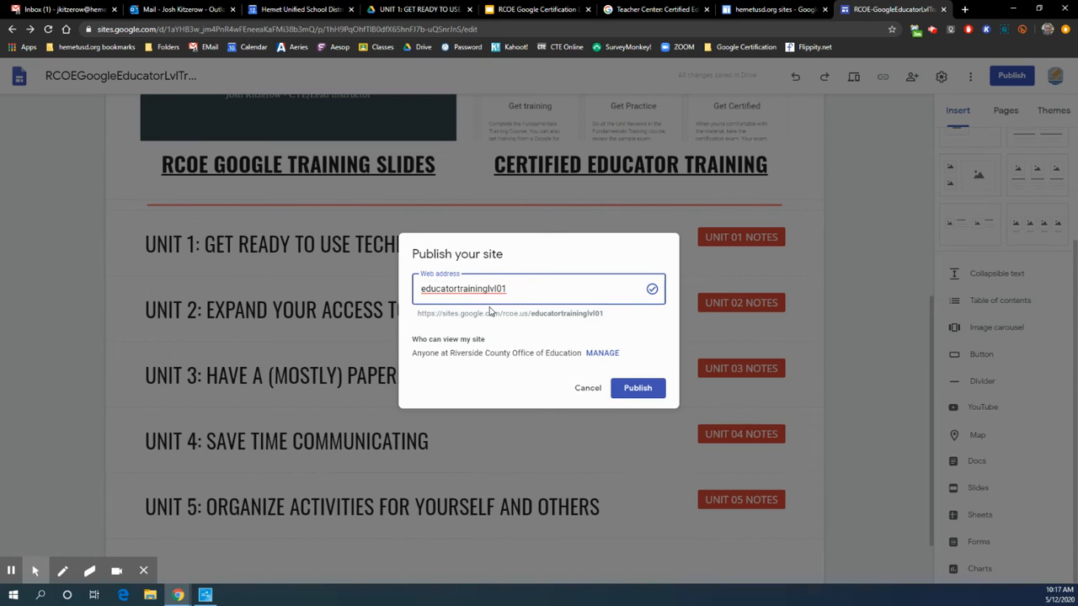
pyautogui.hotkey('ctrl', 'z')
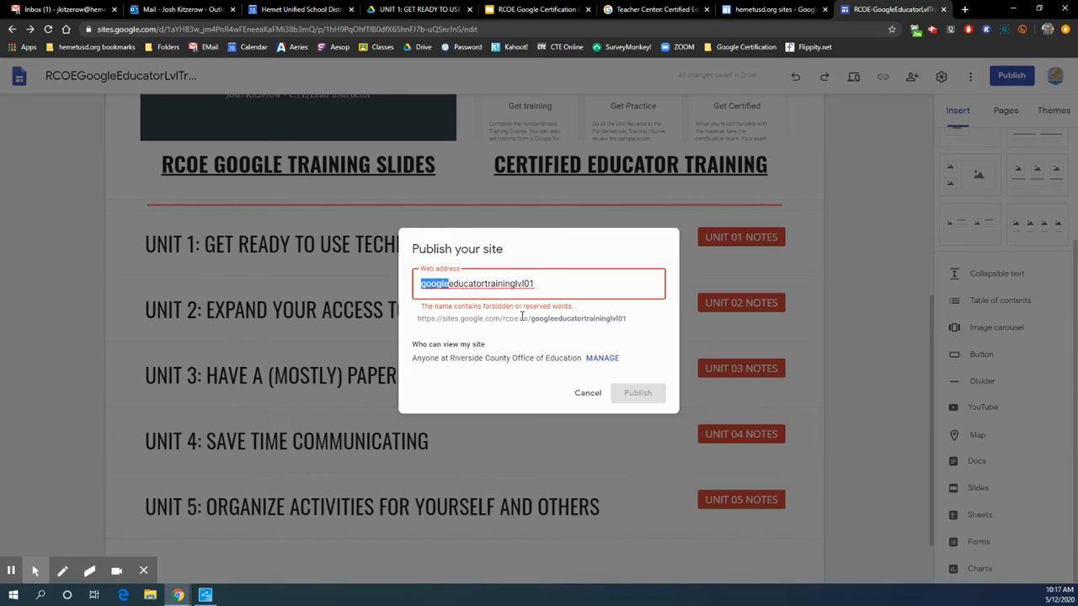
pyautogui.click(449, 284)
pyautogui.moveTo(447, 284); pyautogui.dragTo(389, 286)
pyautogui.press('BackSpace')
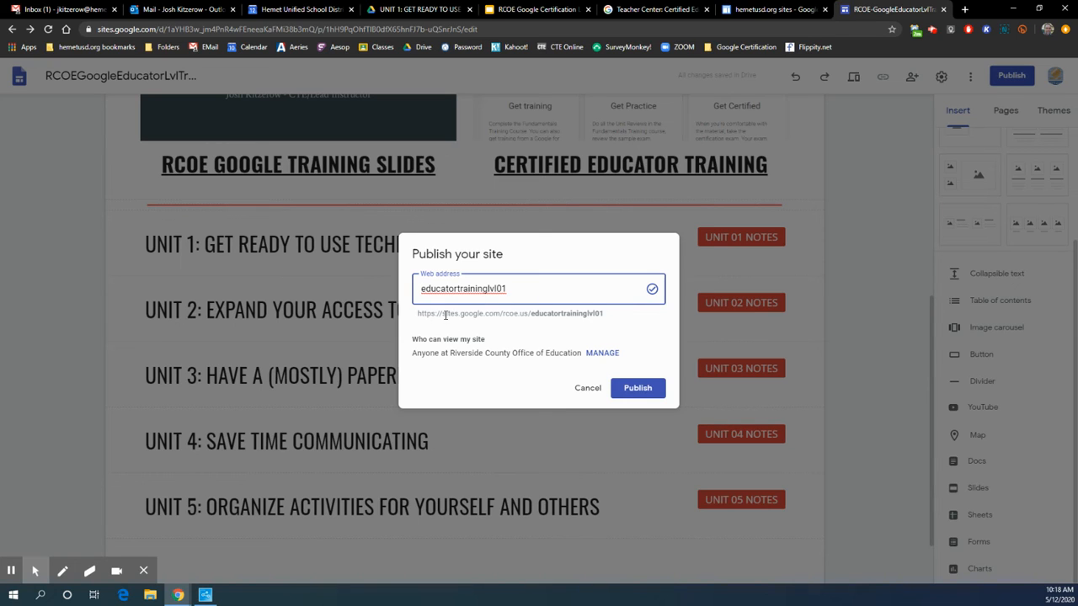
# Step: Try inserting cert between educator and training in the web address, giving educatorcerttraininglvl01
pyautogui.write('cert')
pyautogui.press('BackSpace')
pyautogui.press('BackSpace')
pyautogui.press('BackSpace')
pyautogui.write('ert')
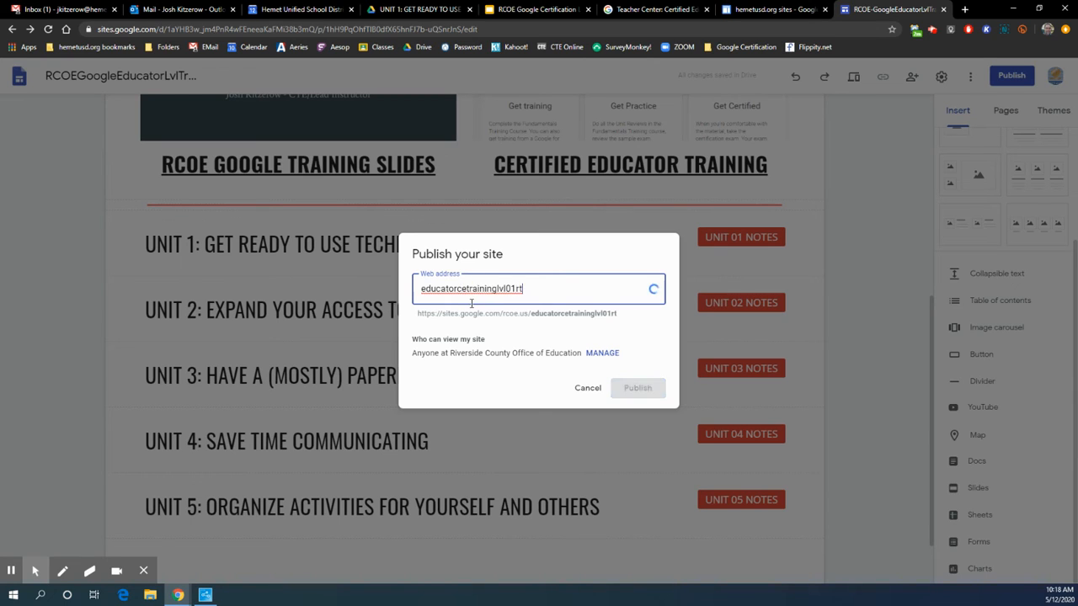
pyautogui.press('BackSpace')
pyautogui.press('BackSpace')
pyautogui.click(466, 289)
pyautogui.write('rt')
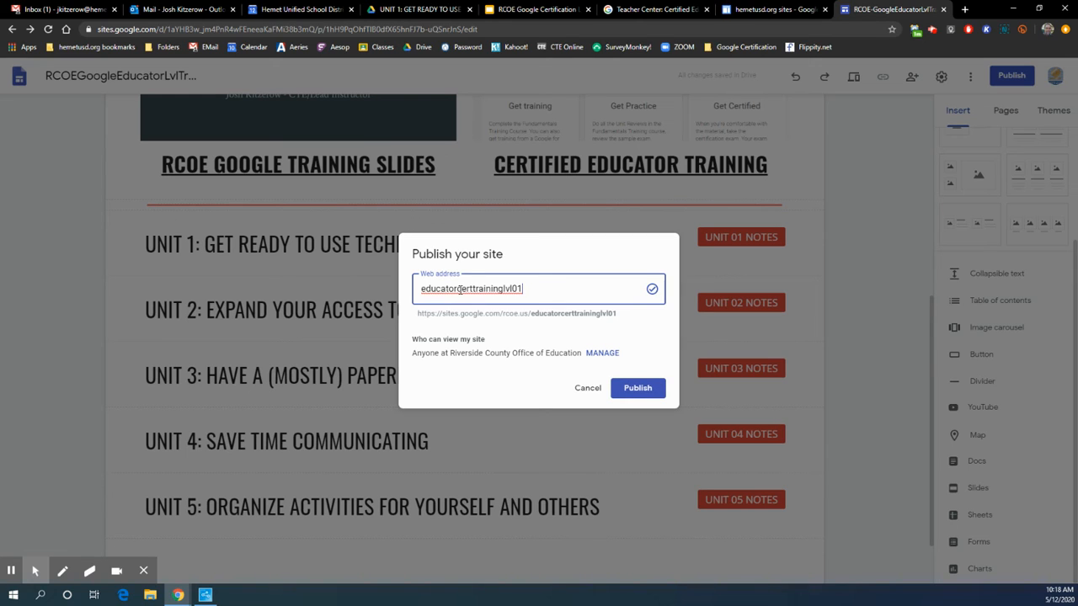
# Step: Try an underscore after educator in the web address, and take both the underscore and cert back out
pyautogui.write('_')
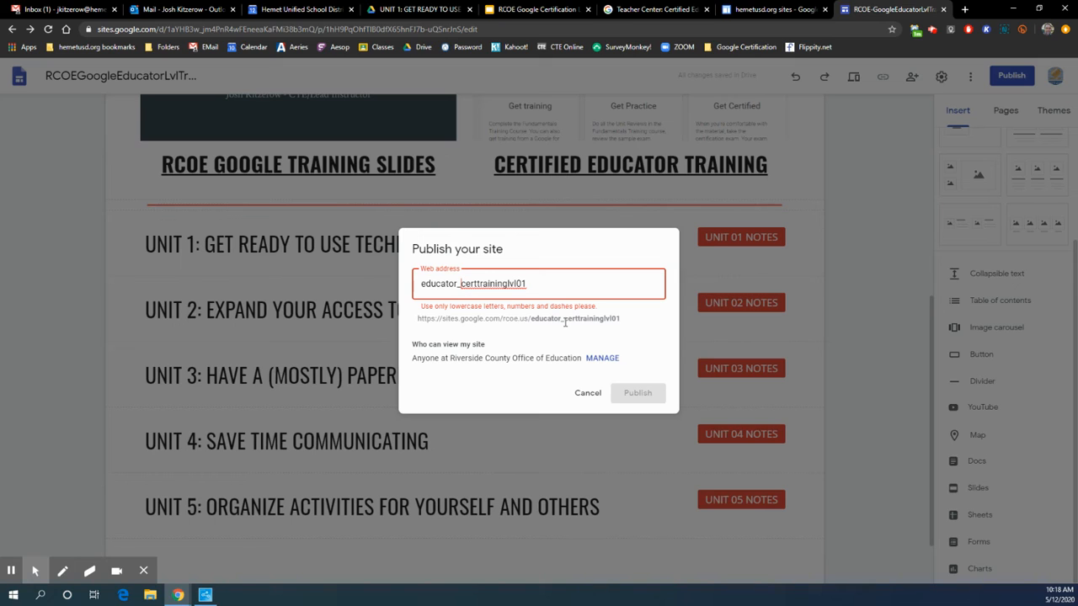
pyautogui.press('BackSpace')
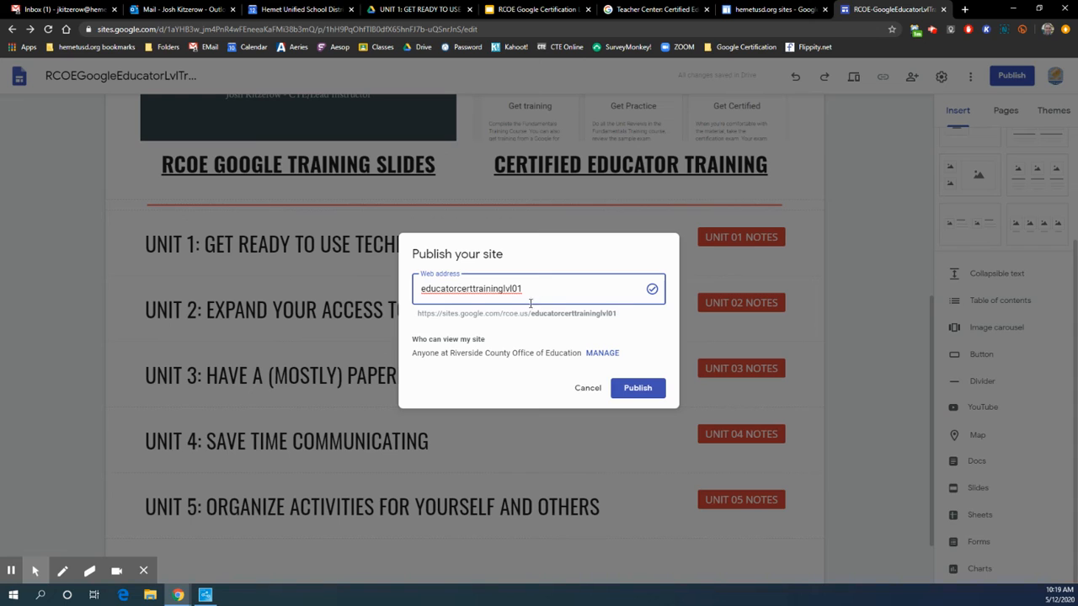
pyautogui.moveTo(472, 289); pyautogui.dragTo(457, 289)
pyautogui.press('BackSpace')
pyautogui.click(548, 294)
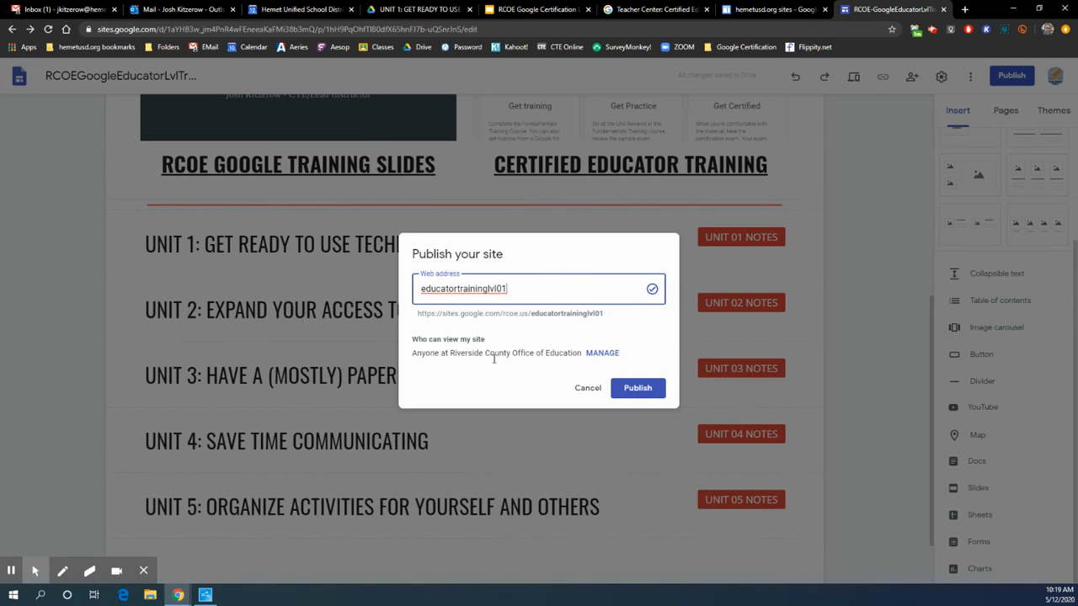
# Step: Change who can view the published site to anyone can find and view the published version, and save the setting
pyautogui.click(600, 353)
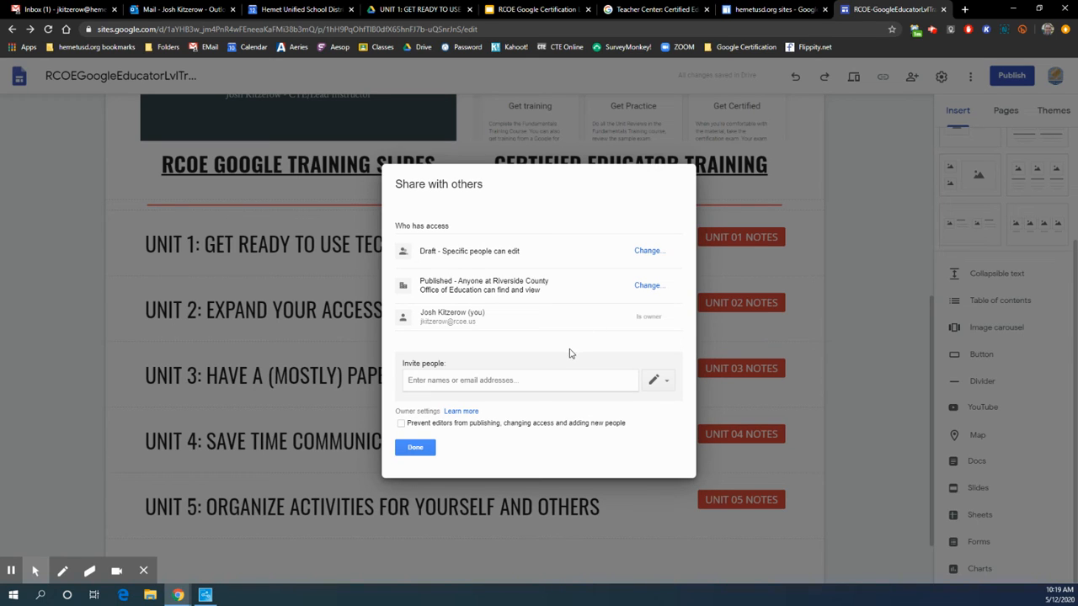
pyautogui.click(644, 286)
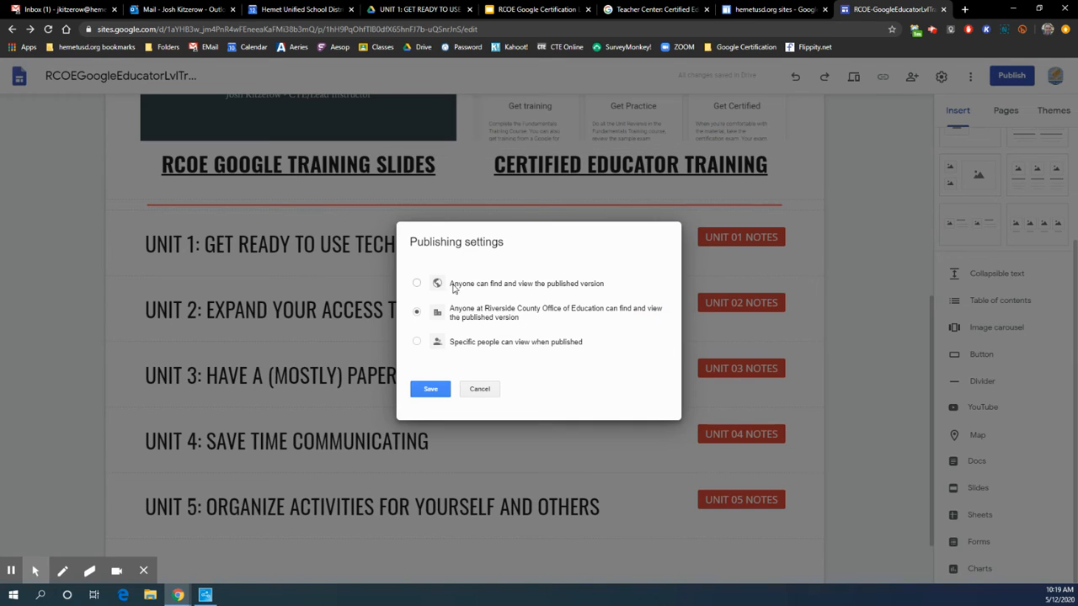
pyautogui.click(533, 289)
pyautogui.click(429, 389)
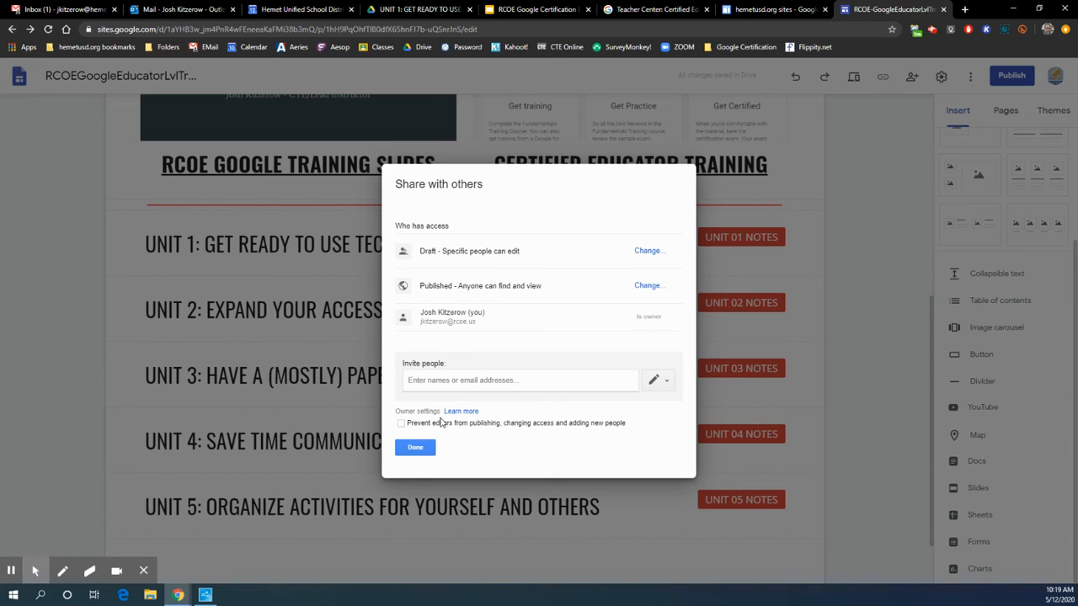
# Step: Invite the instructor's other e-mail account with edit access, confirm sharing outside the organization, and finish sharing
pyautogui.click(479, 383)
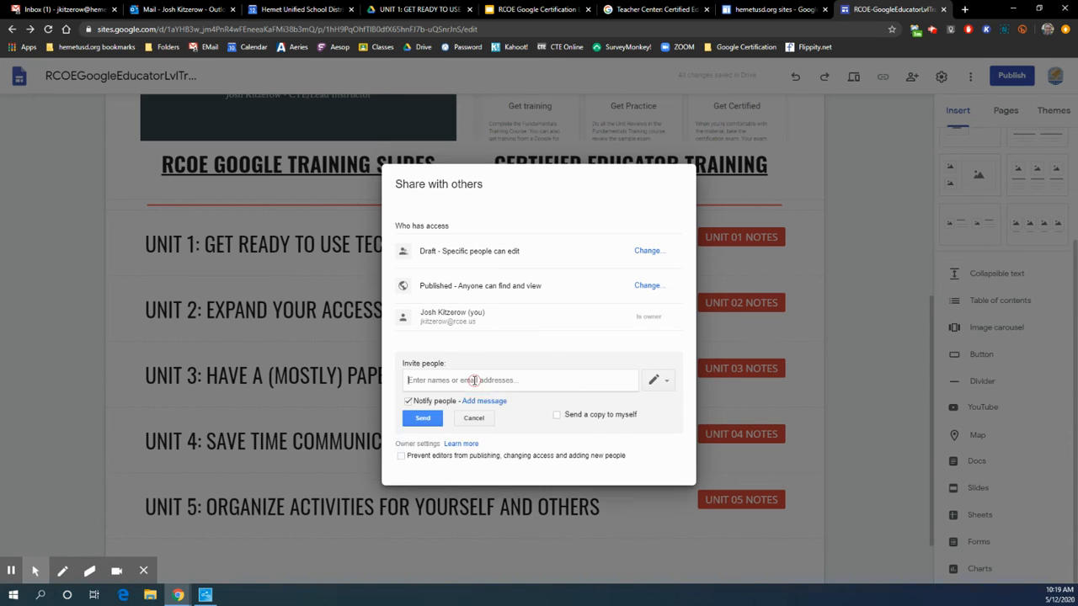
pyautogui.write('JKIT')
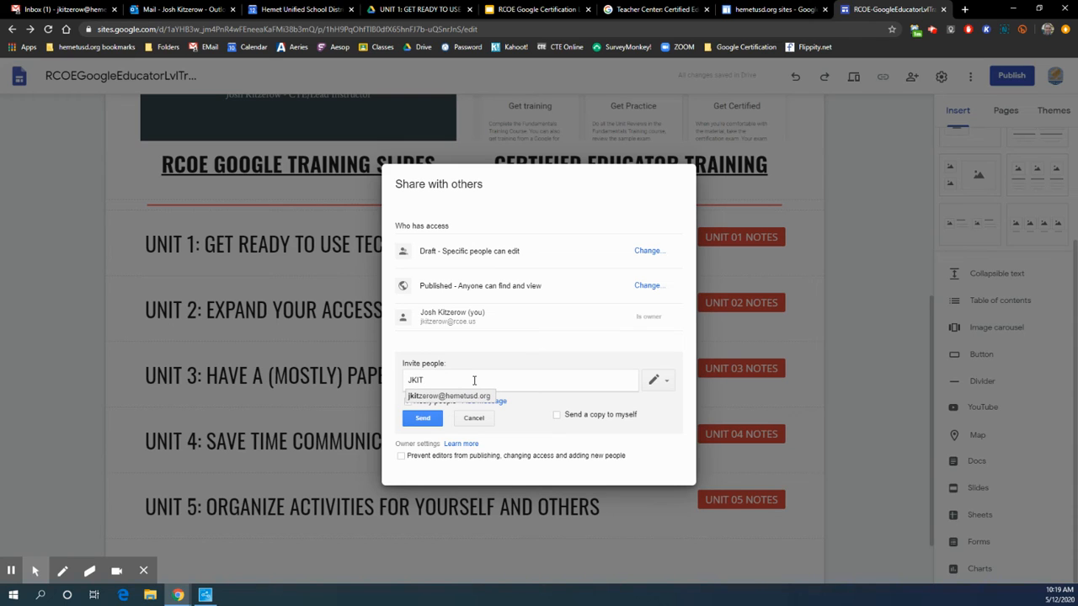
pyautogui.click(468, 397)
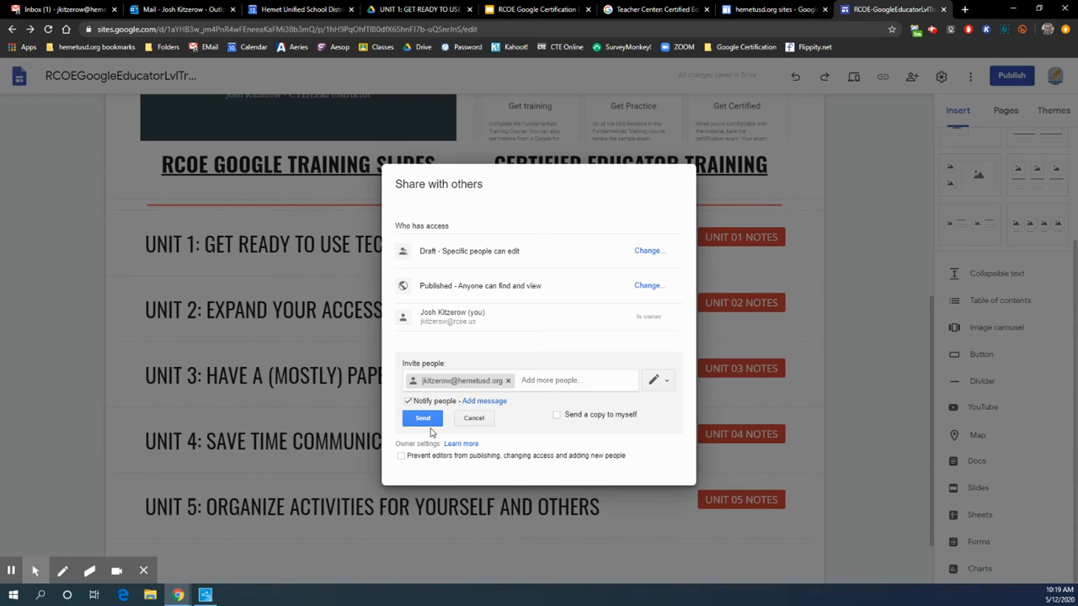
pyautogui.click(657, 381)
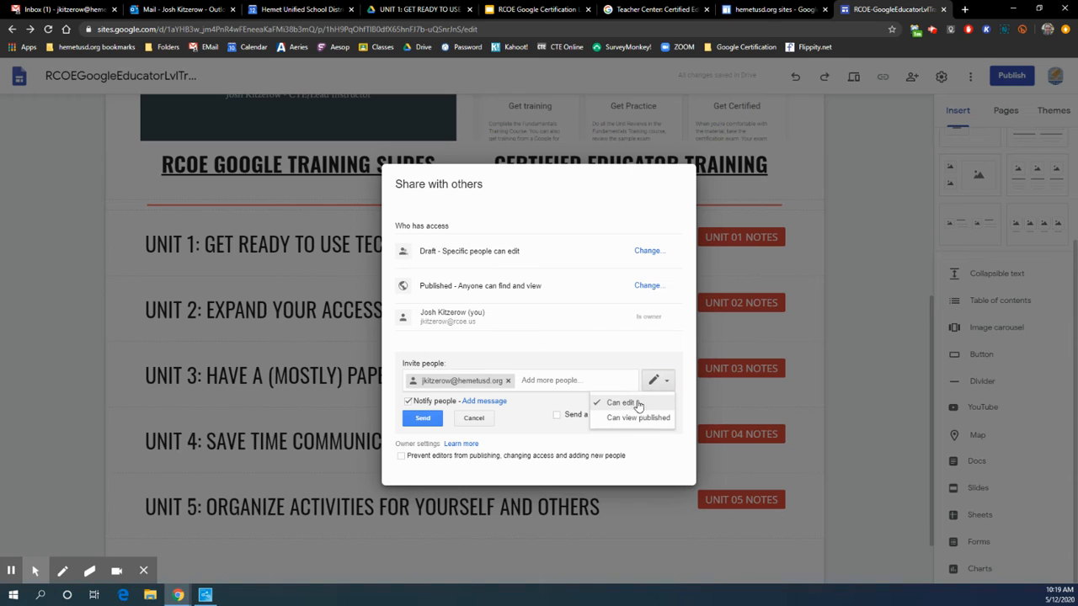
pyautogui.click(509, 441)
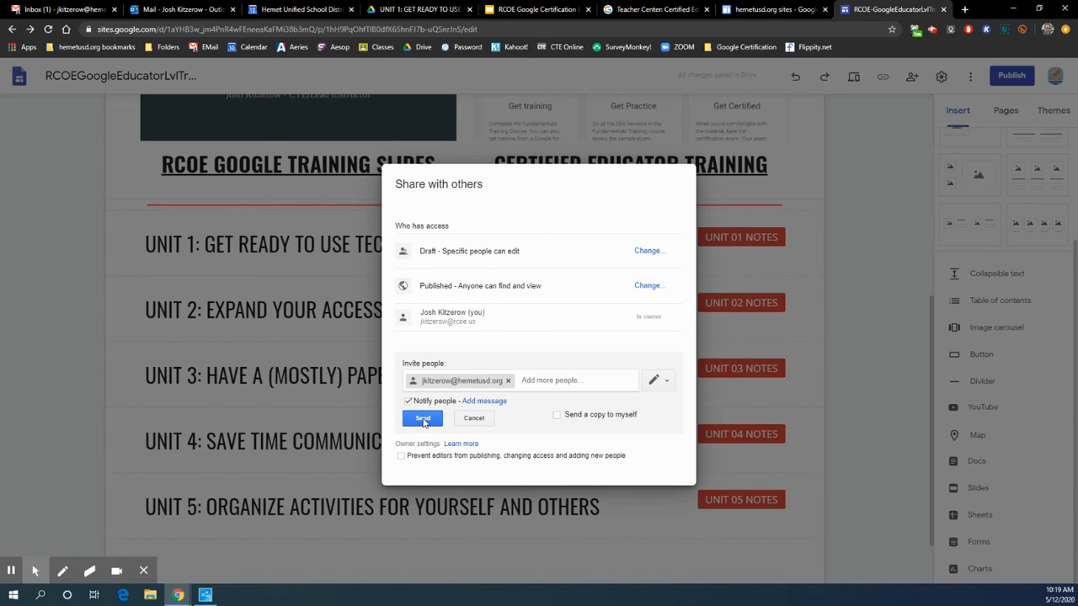
pyautogui.click(423, 419)
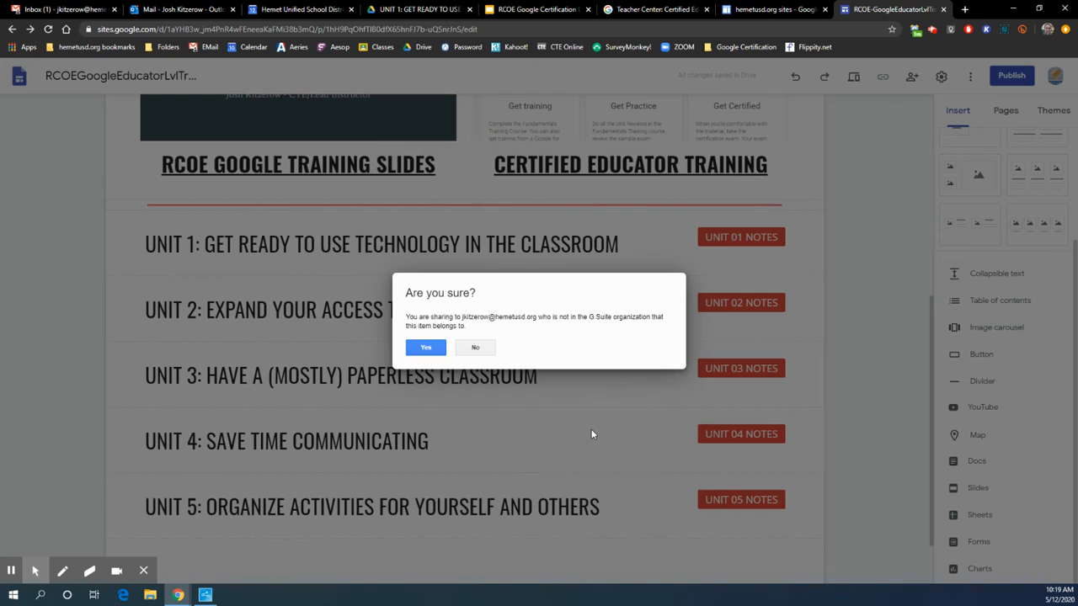
pyautogui.click(428, 349)
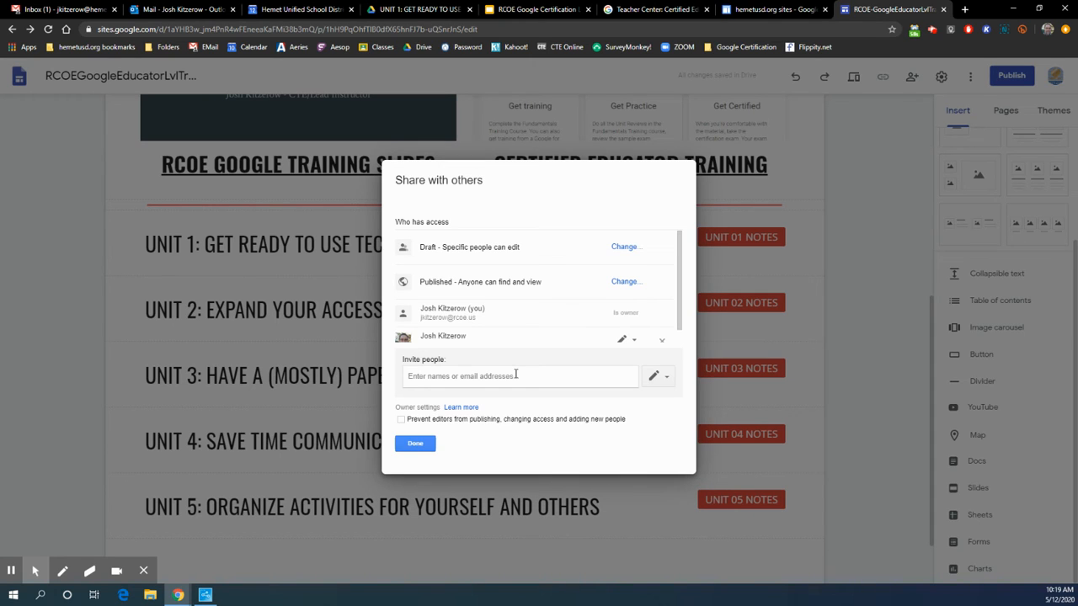
pyautogui.click(416, 445)
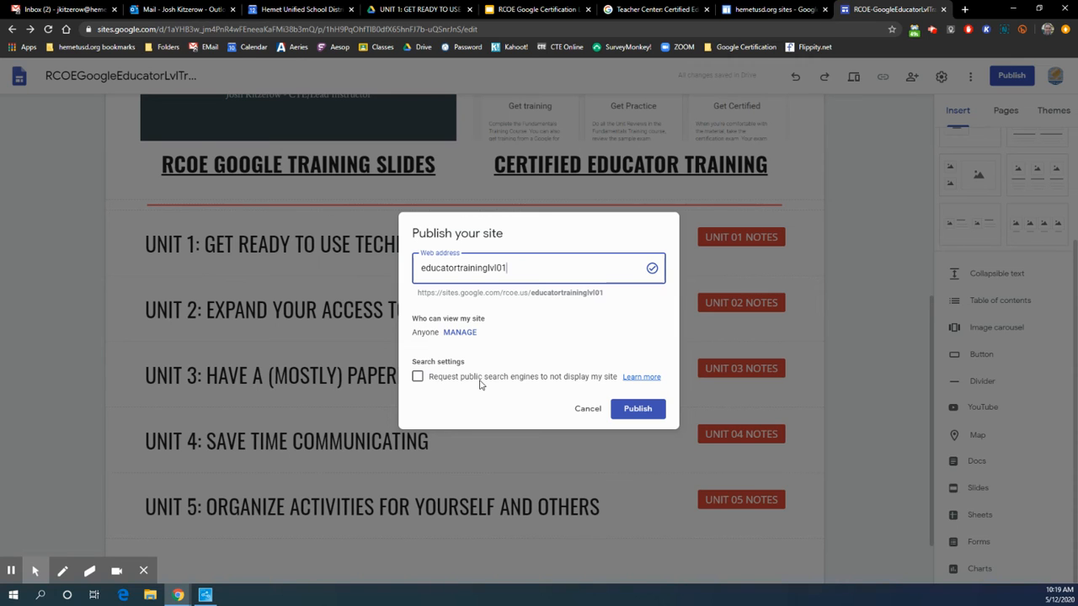
# Step: Check the help page on search settings, request public search engines to not display the site, and publish it
pyautogui.click(639, 378)
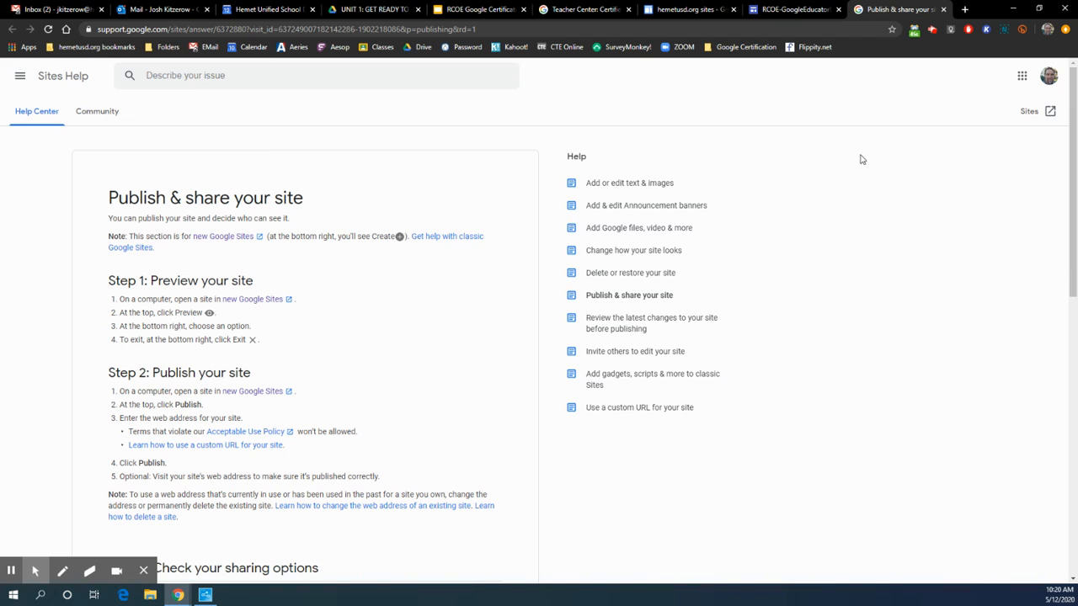
pyautogui.click(943, 9)
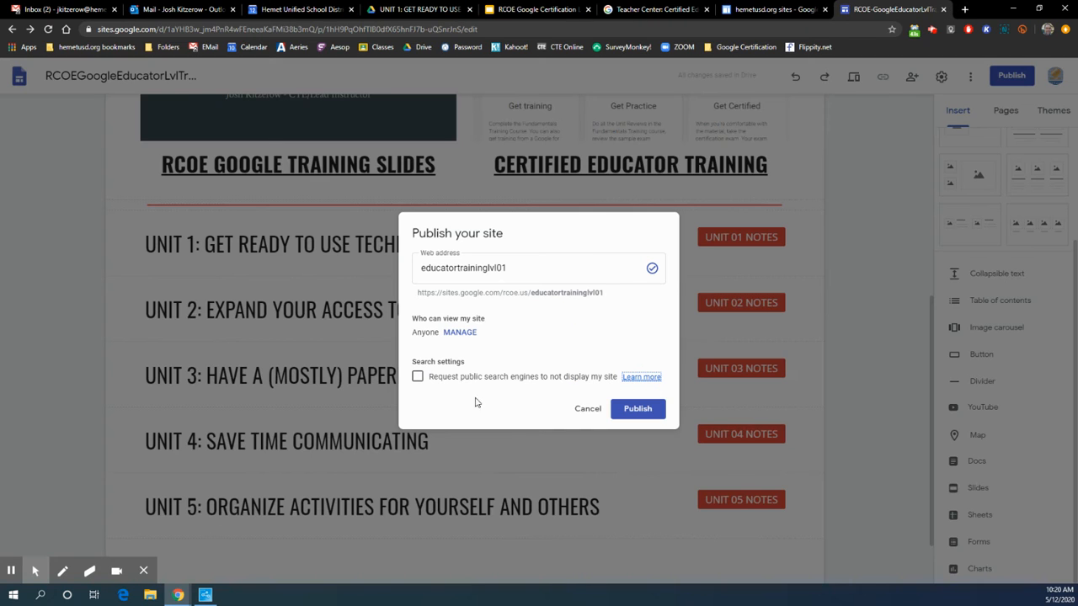
pyautogui.click(418, 379)
pyautogui.click(638, 409)
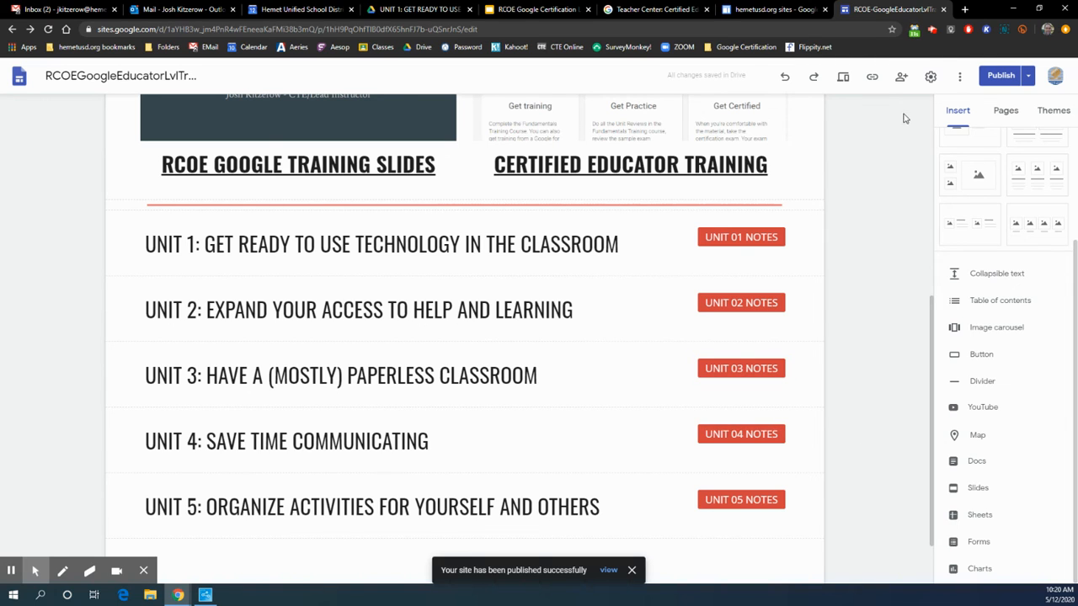
# Step: Copy the published site link to the clipboard
pyautogui.scroll(3, 904, 115)
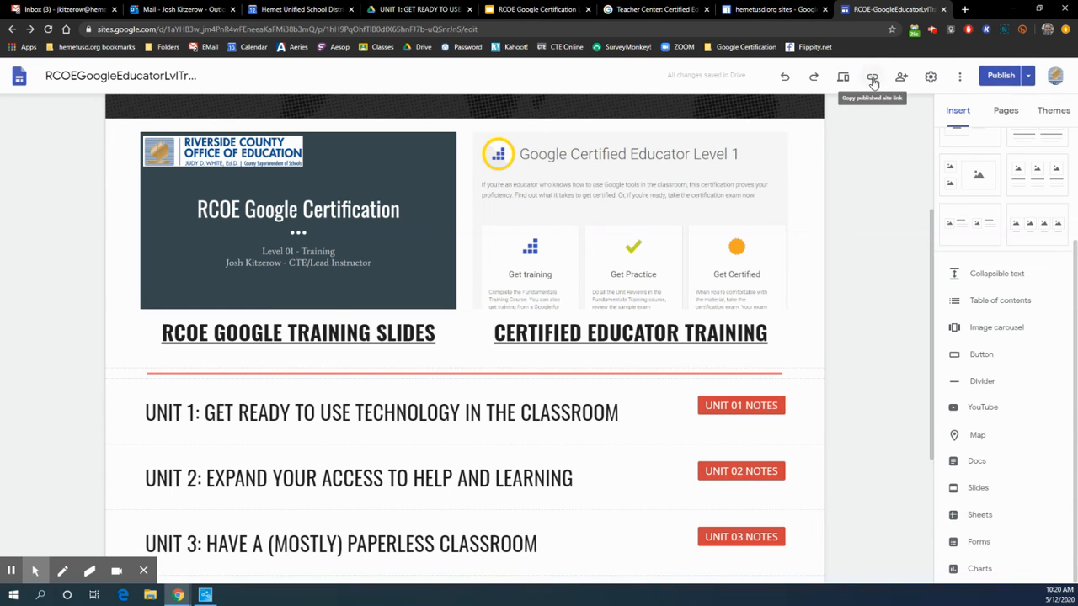
pyautogui.click(873, 80)
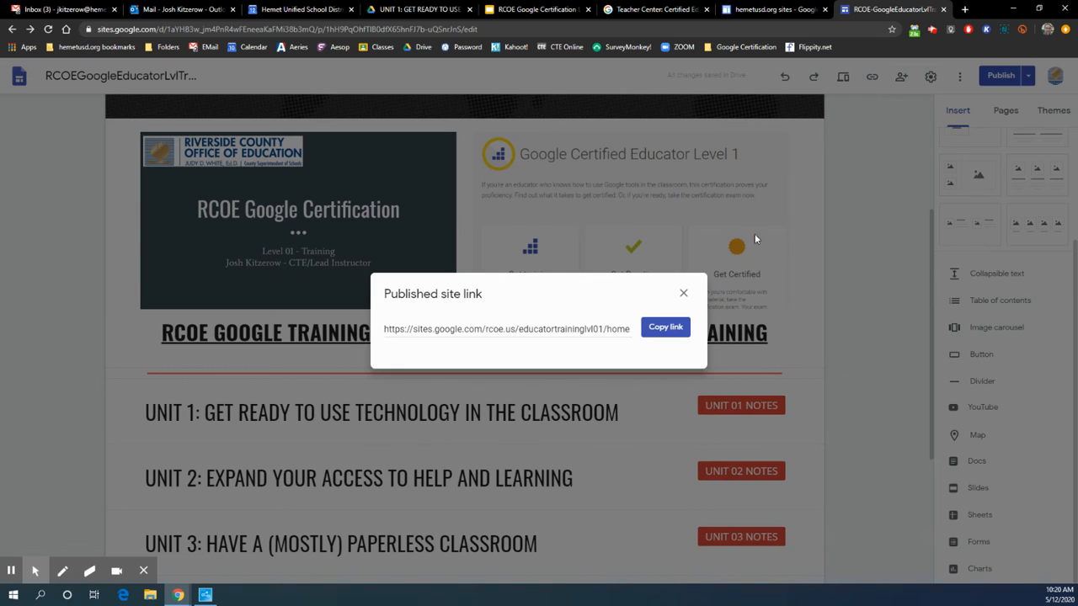
pyautogui.click(672, 331)
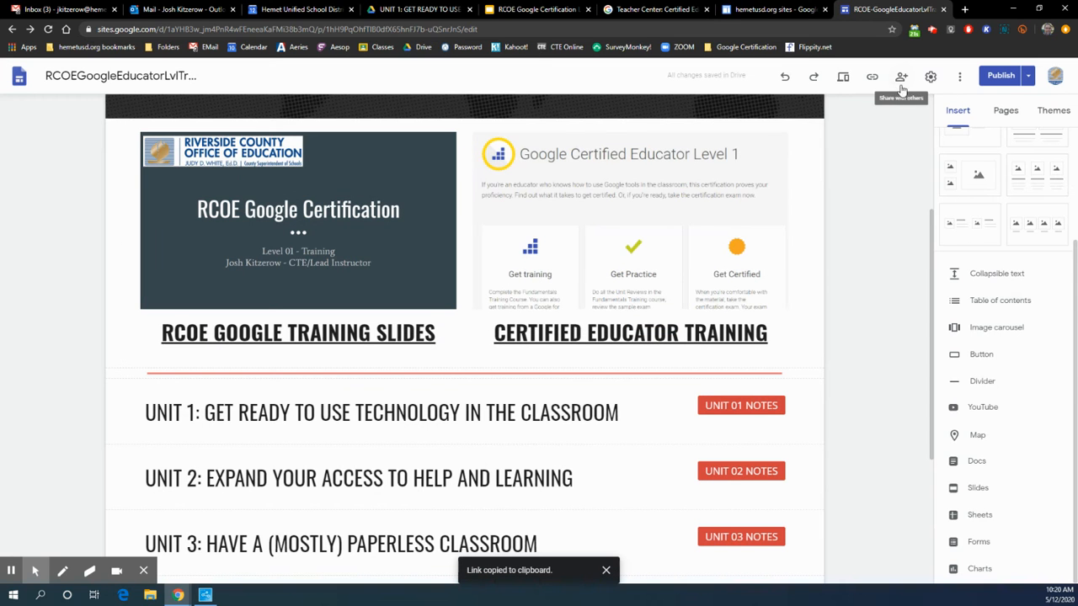
# Step: View the published site and test the RCOE Google Certification slides image link
pyautogui.click(1029, 76)
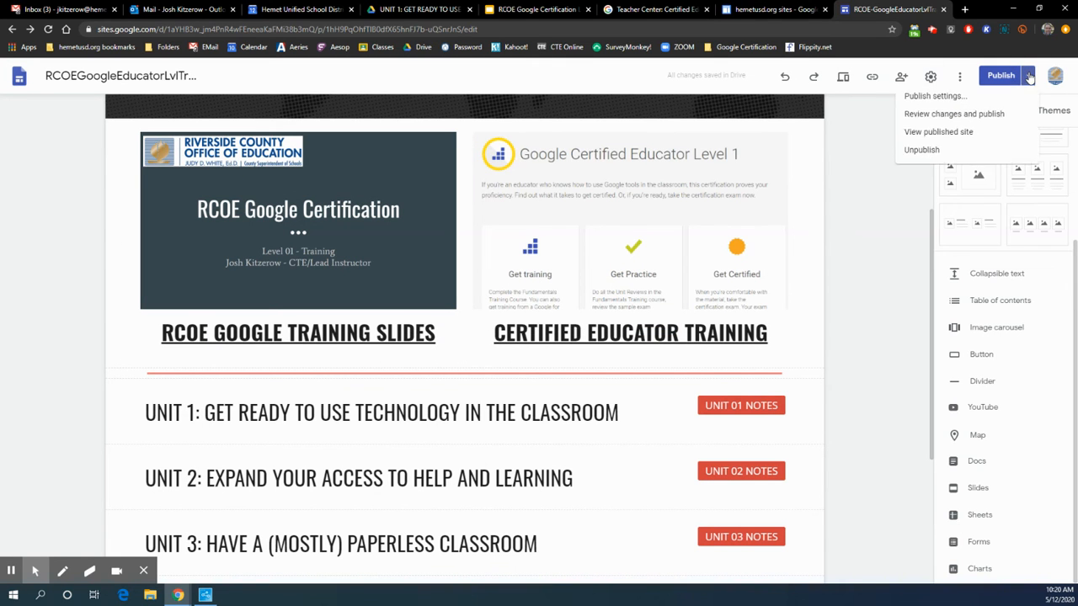
pyautogui.click(949, 137)
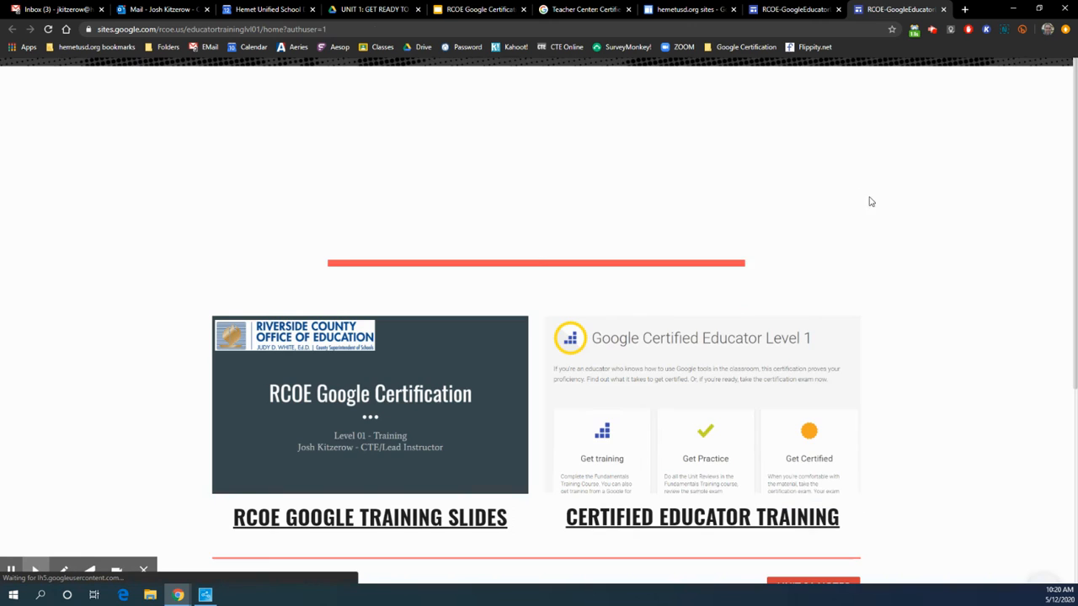
pyautogui.scroll(-1, 887, 192)
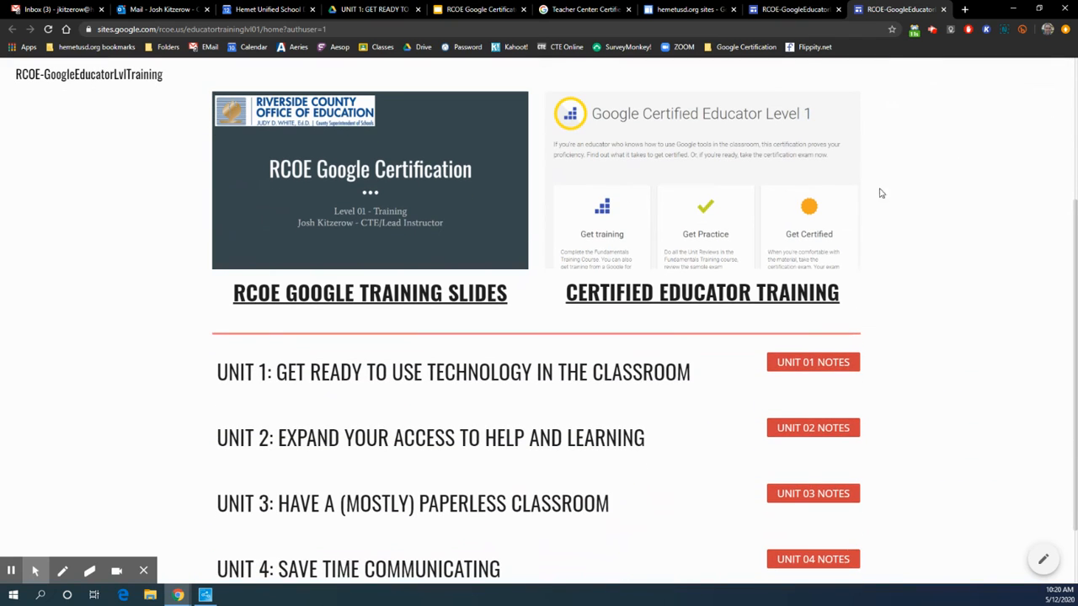
pyautogui.click(389, 198)
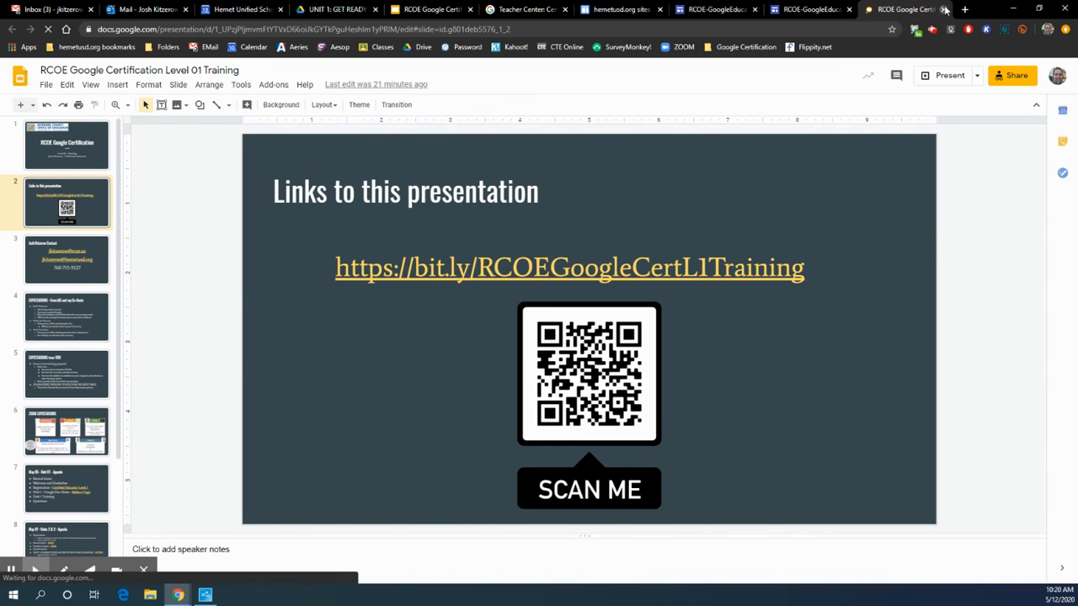
# Step: Test the published page's Google Certified Educator image link and both text links beneath the images, closing each opened page
pyautogui.click(944, 10)
pyautogui.click(630, 208)
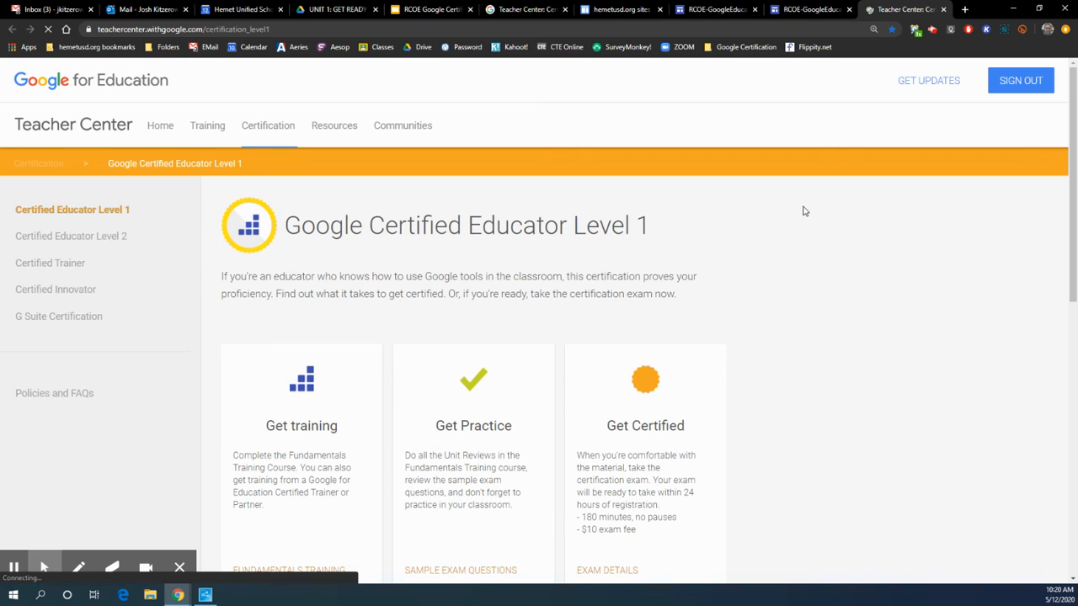
pyautogui.click(944, 9)
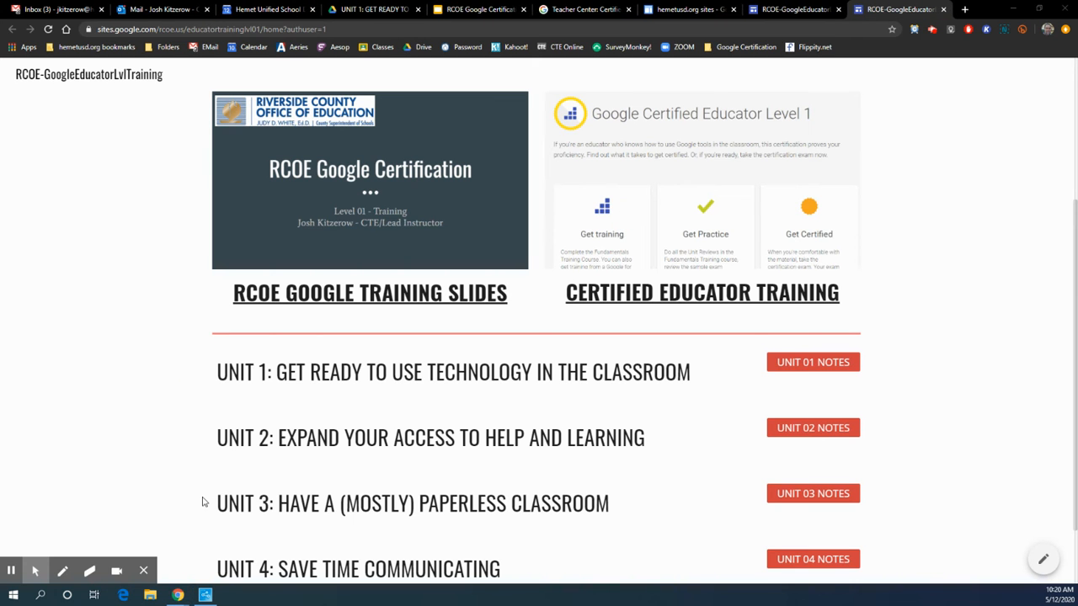
pyautogui.click(357, 294)
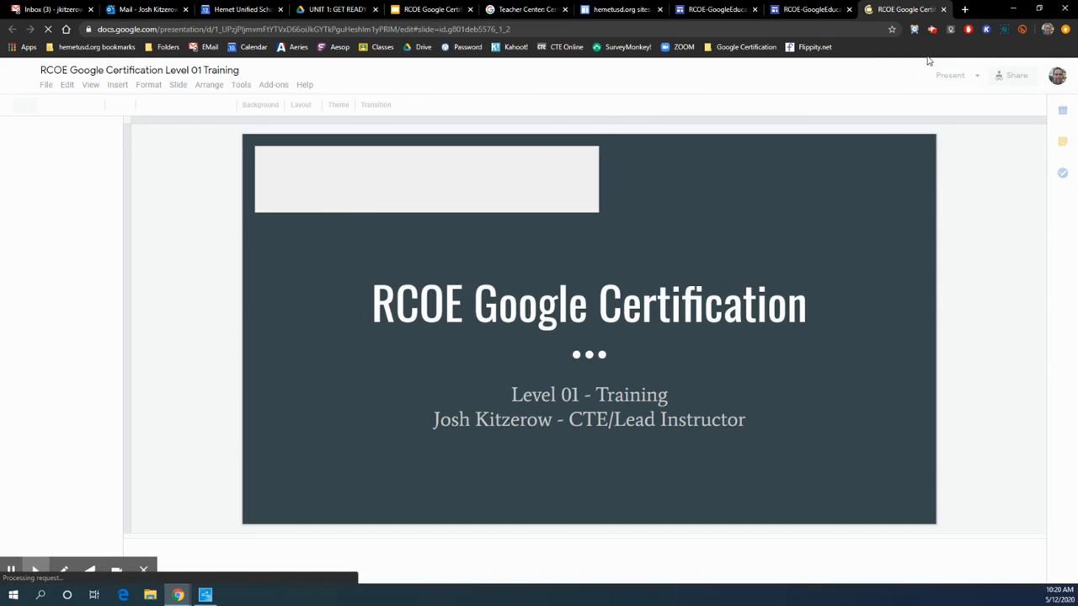
pyautogui.click(945, 9)
pyautogui.click(649, 297)
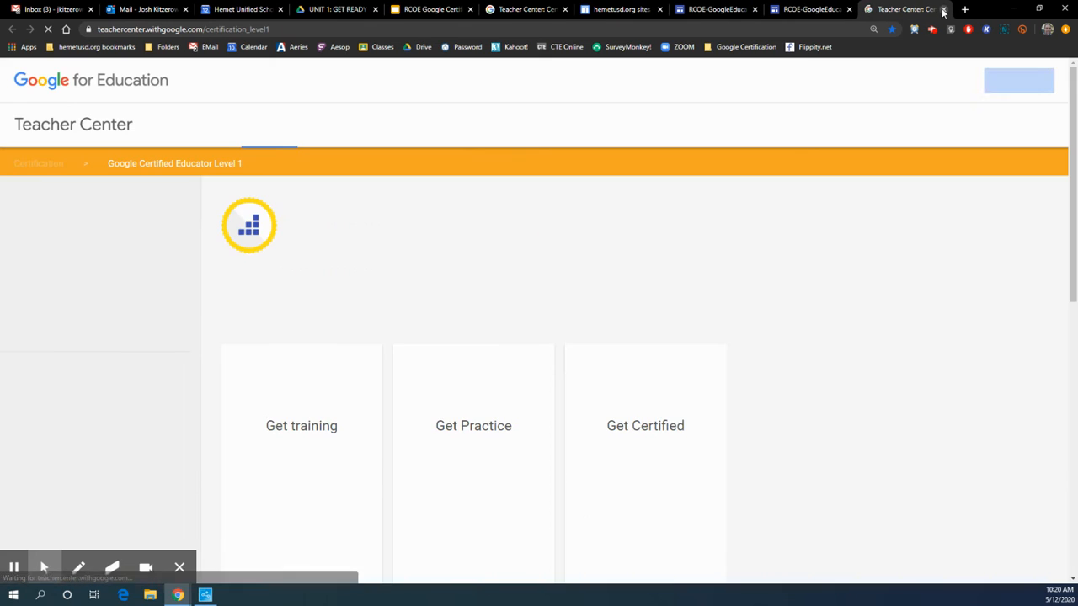
pyautogui.click(946, 9)
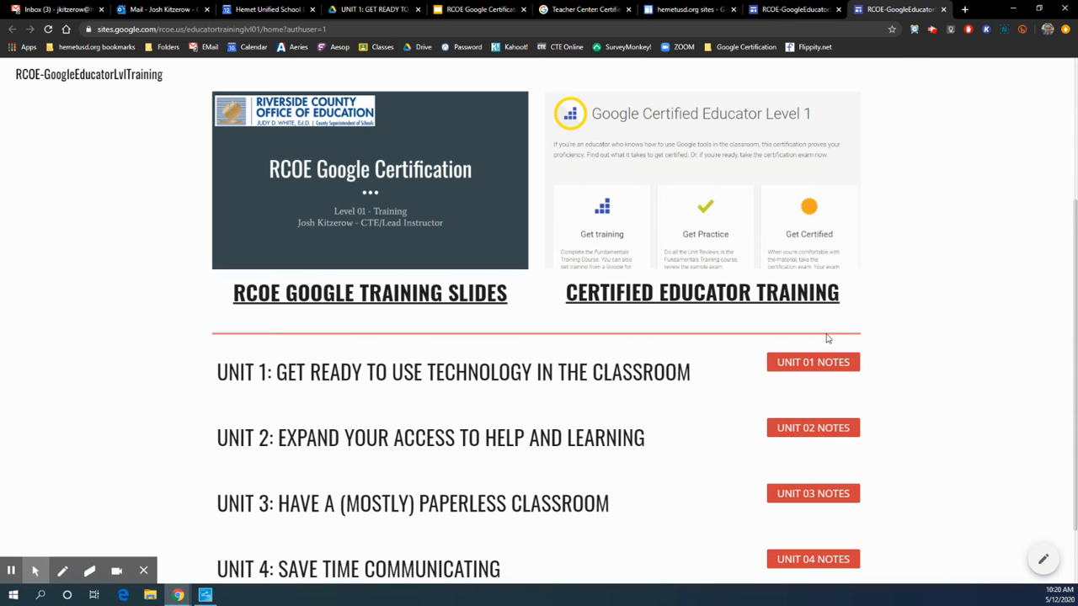
# Step: Look over the published home page from header to unit list, close it, and return to the site editor
pyautogui.scroll(-1, 808, 358)
pyautogui.scroll(4, 662, 497)
pyautogui.scroll(-4, 662, 497)
pyautogui.click(780, 10)
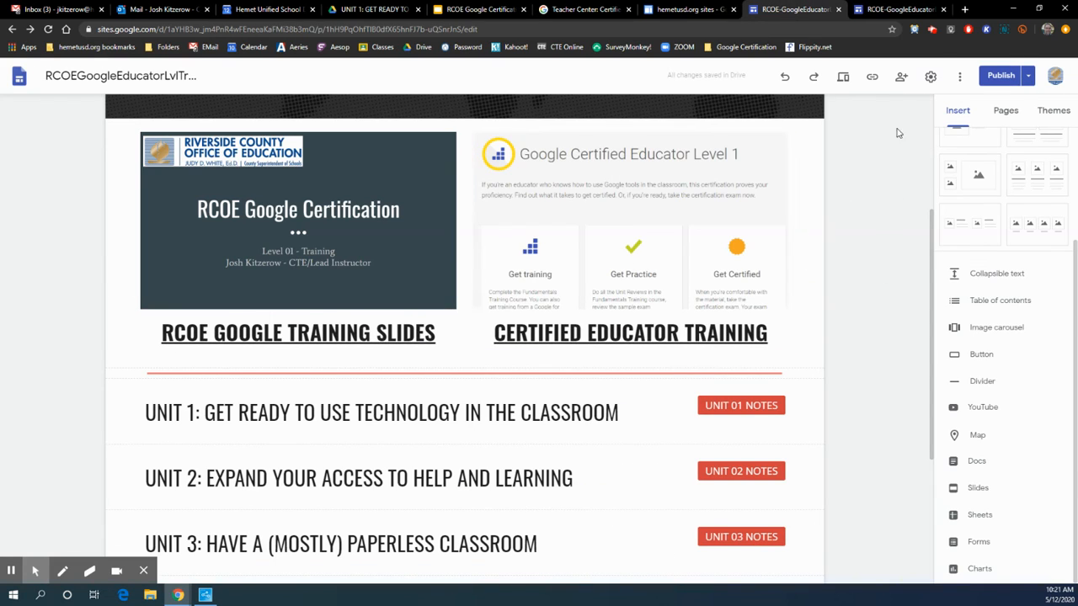
pyautogui.click(905, 9)
pyautogui.click(944, 9)
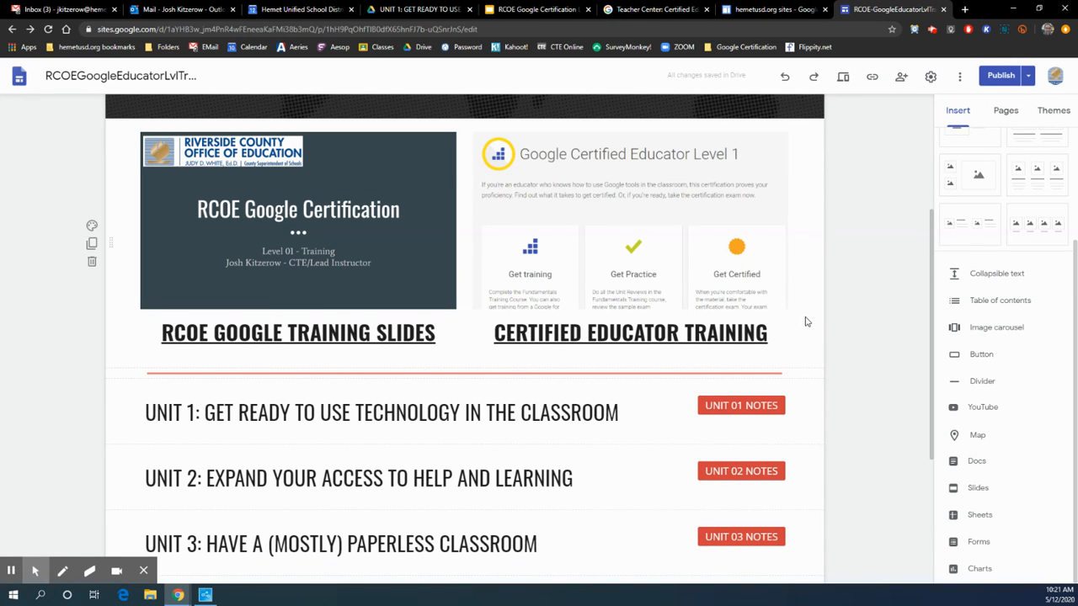
# Step: Add a new page named UNIT01 to the site without a custom path
pyautogui.click(1006, 113)
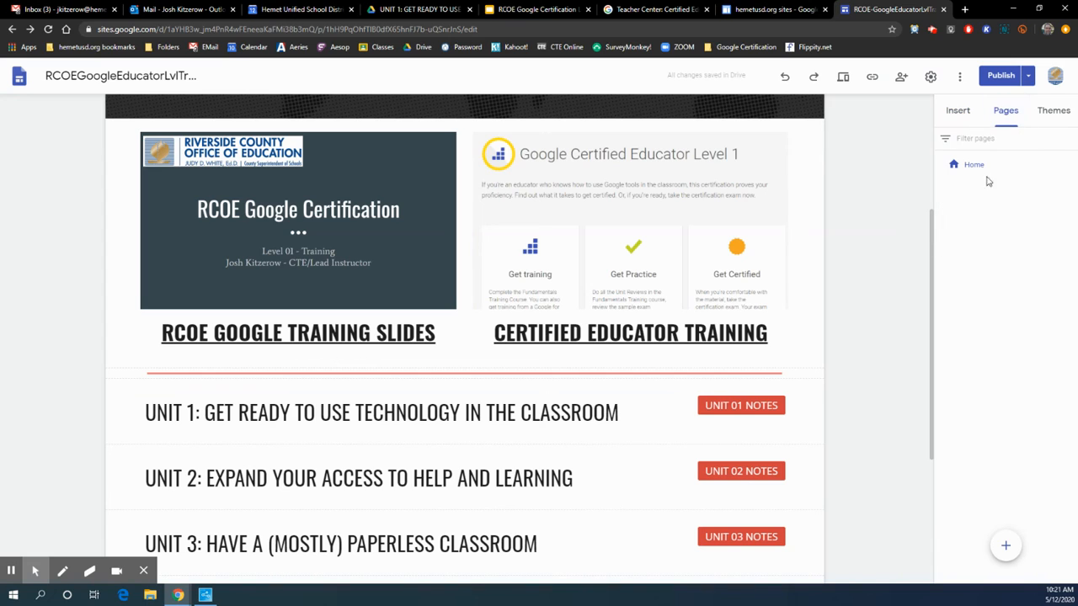
pyautogui.moveTo(1006, 546)
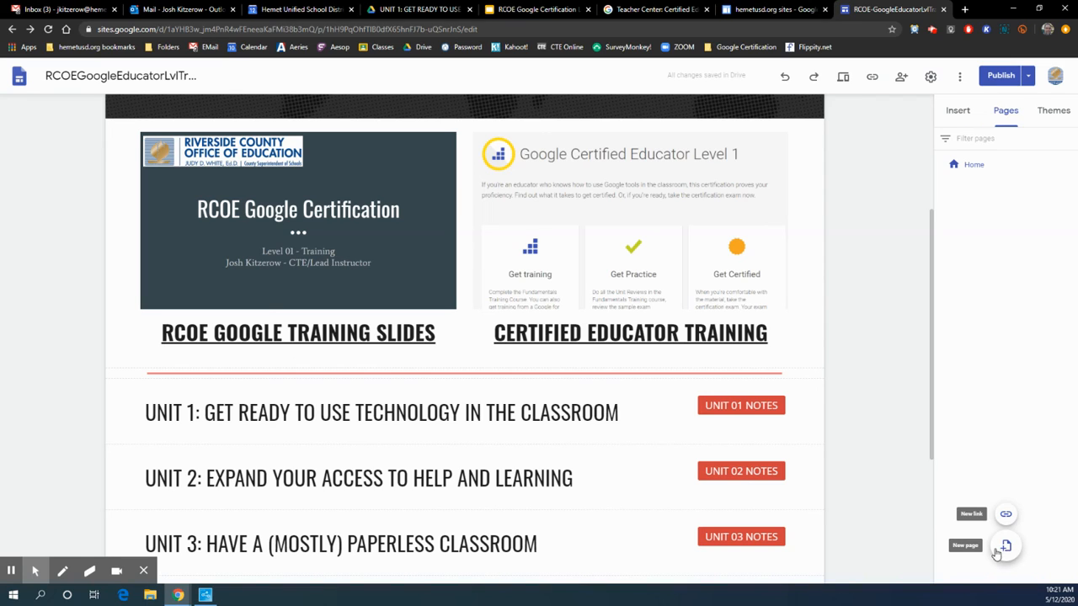
pyautogui.click(1006, 548)
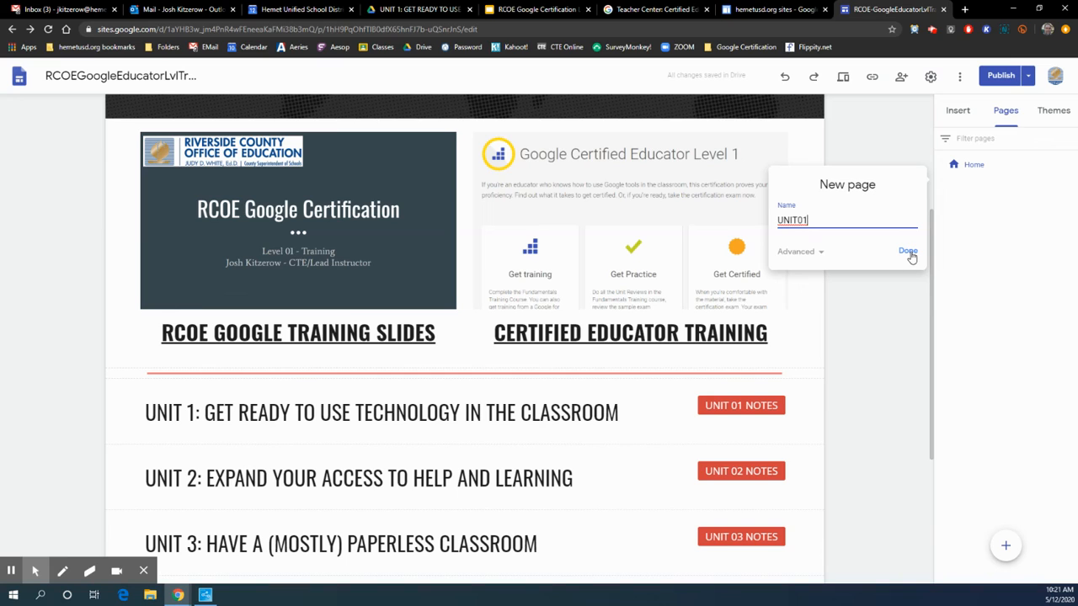
pyautogui.click(807, 251)
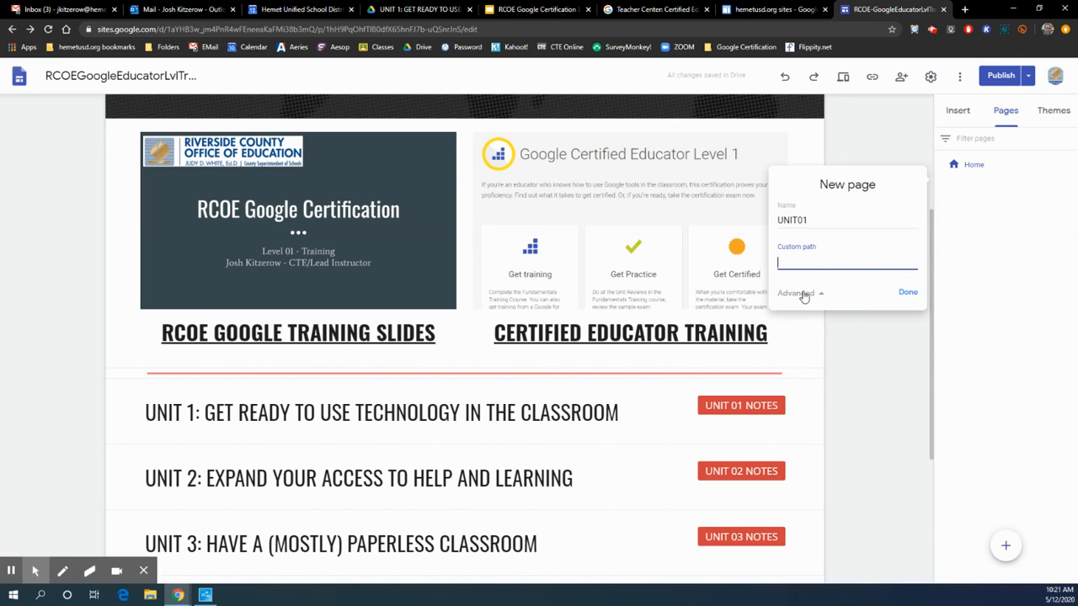
pyautogui.click(802, 294)
pyautogui.click(907, 251)
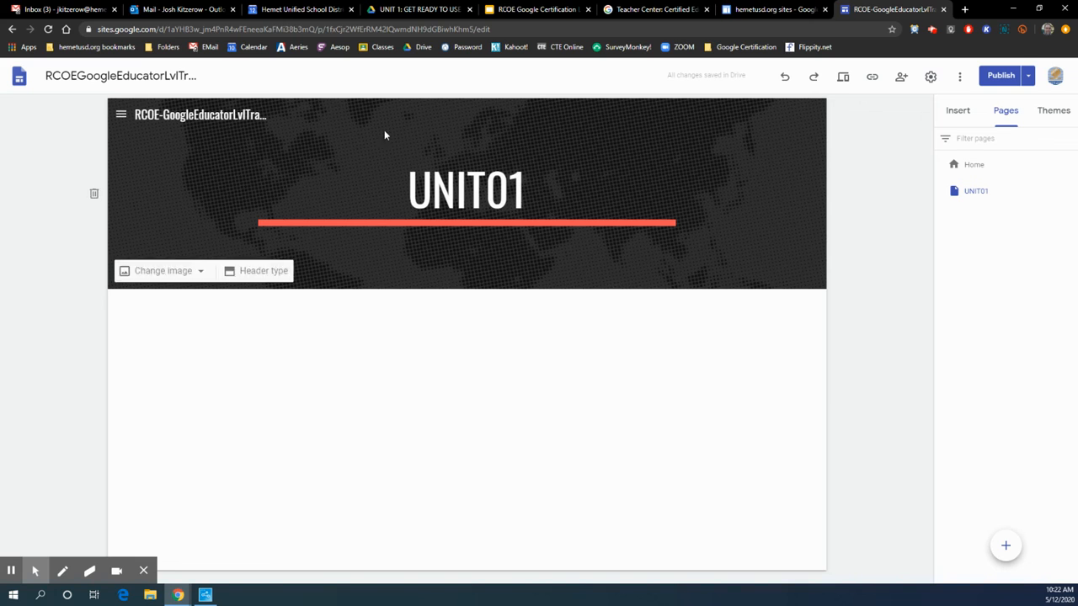
# Step: Check the new page in the site's navigation menu and rename it UNIT-01 in its page properties
pyautogui.click(121, 118)
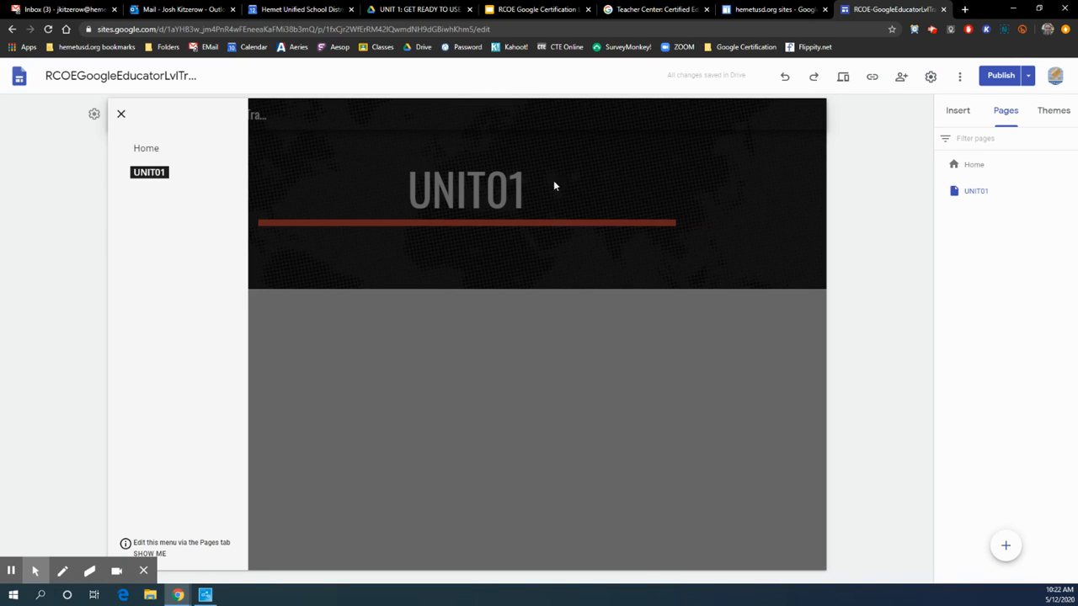
pyautogui.click(1073, 194)
pyautogui.click(1070, 191)
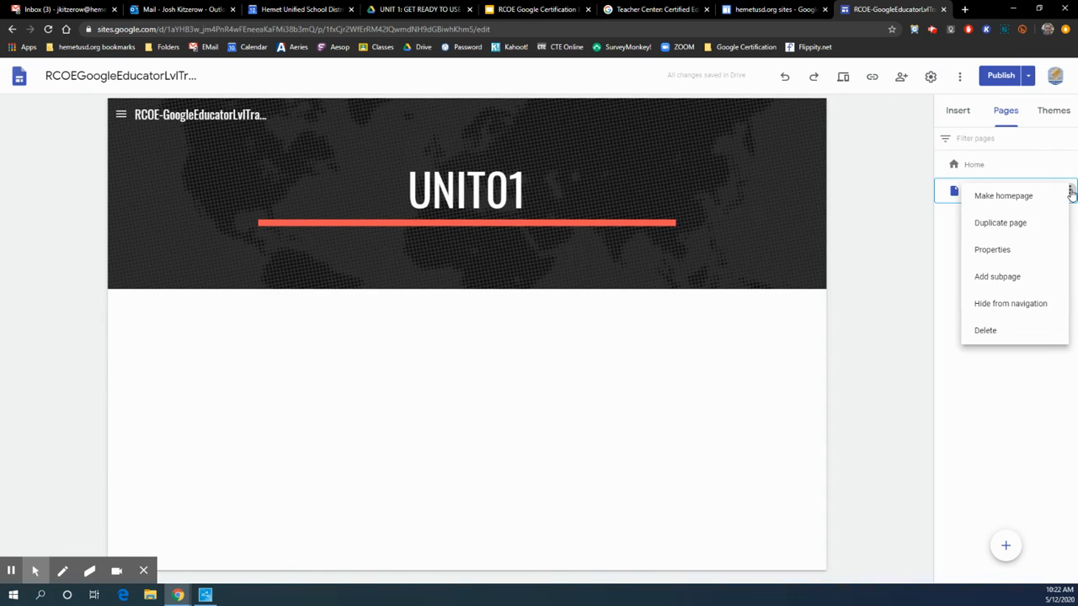
pyautogui.click(1014, 255)
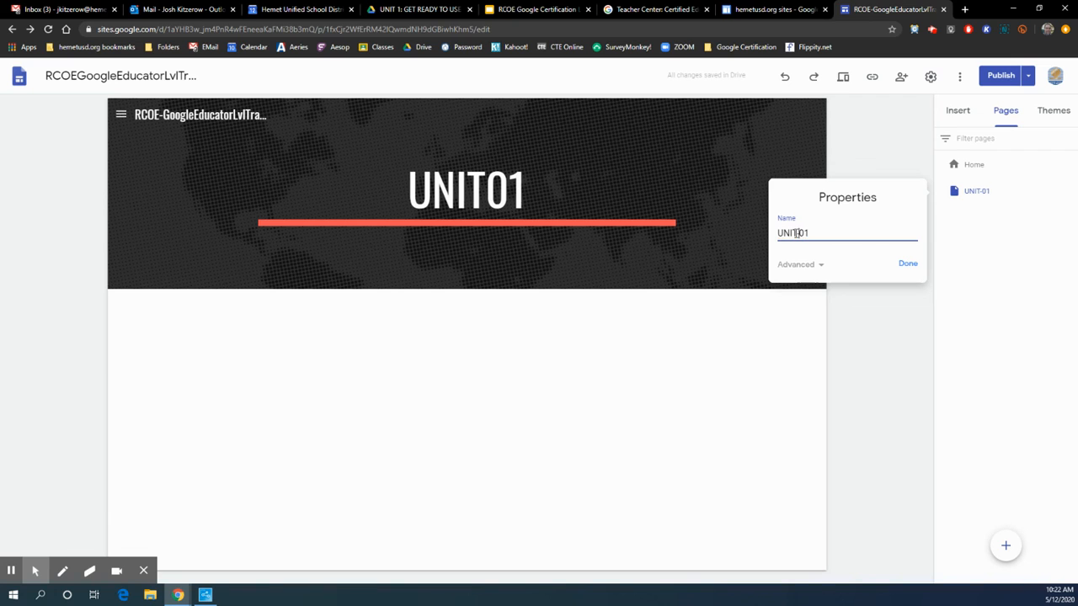
pyautogui.click(907, 262)
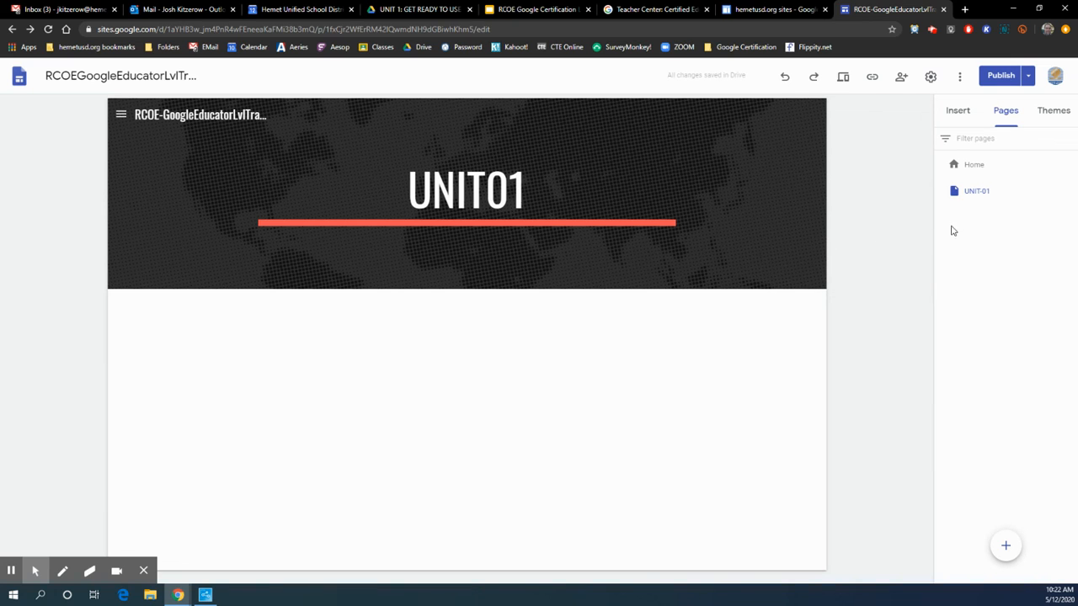
# Step: Check the page entries in the side navigation menu and use it to go to the Home page
pyautogui.click(121, 115)
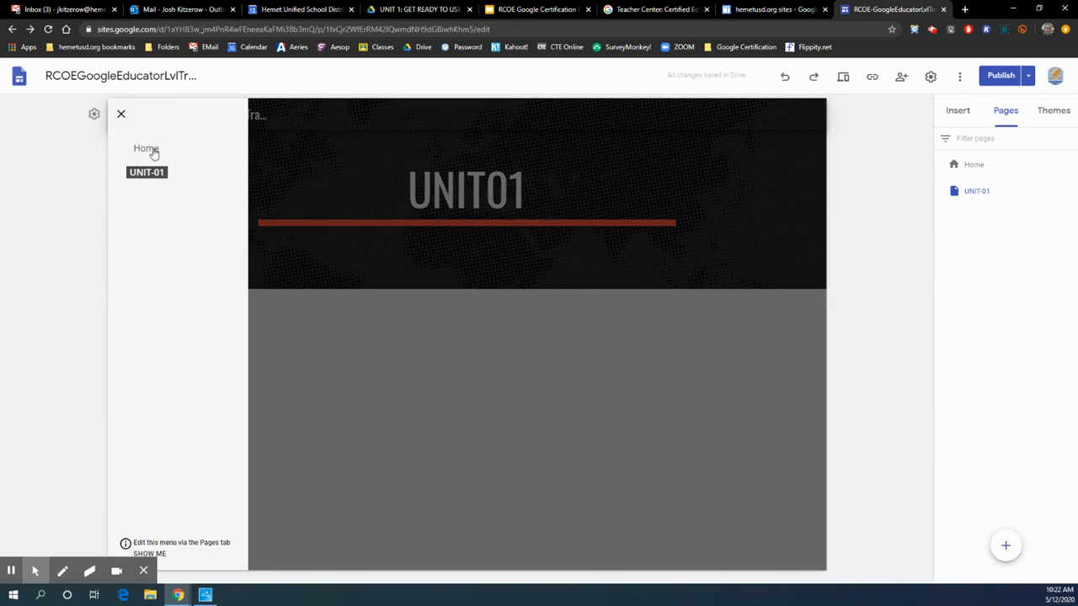
pyautogui.click(551, 370)
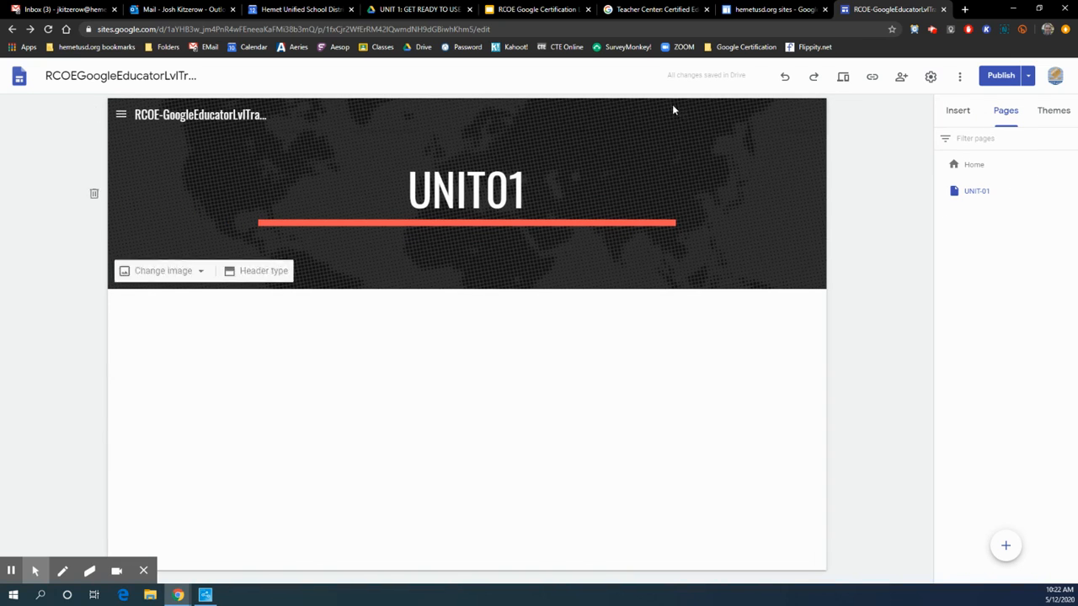
pyautogui.click(120, 115)
pyautogui.click(145, 148)
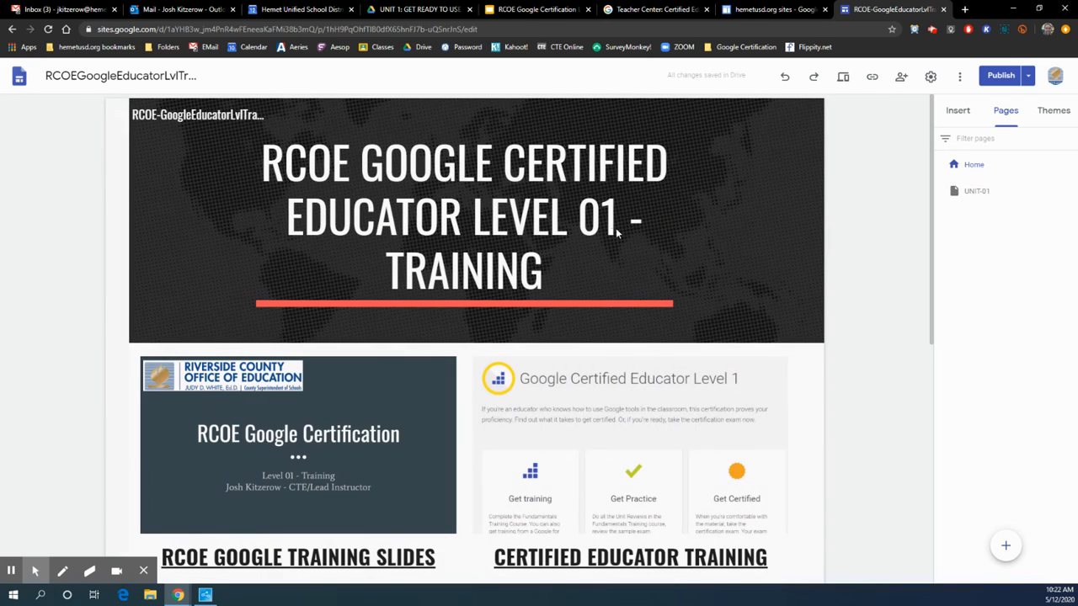
pyautogui.click(119, 117)
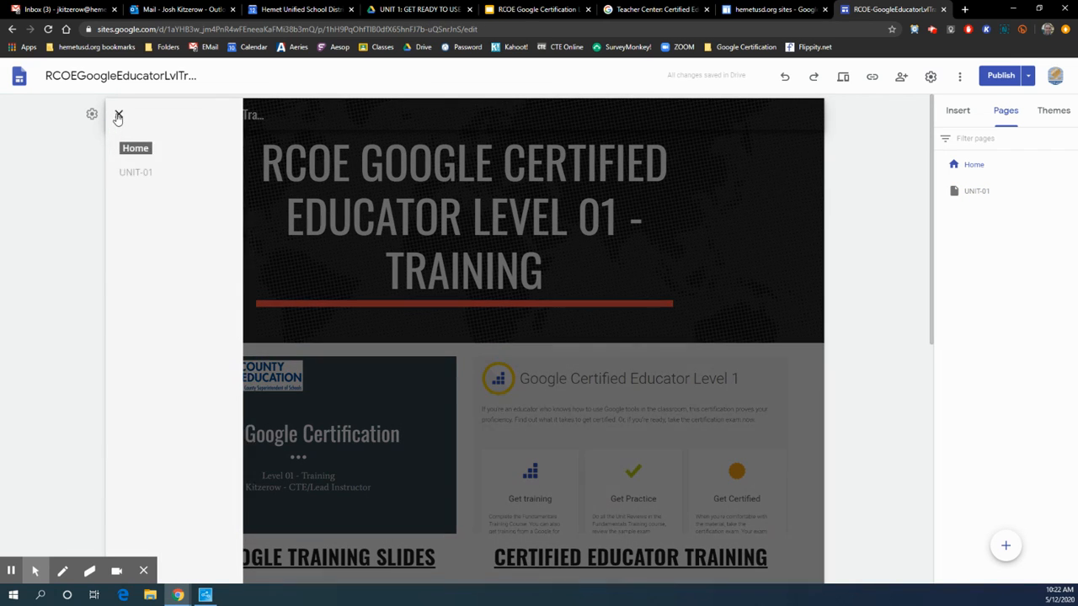
pyautogui.click(119, 115)
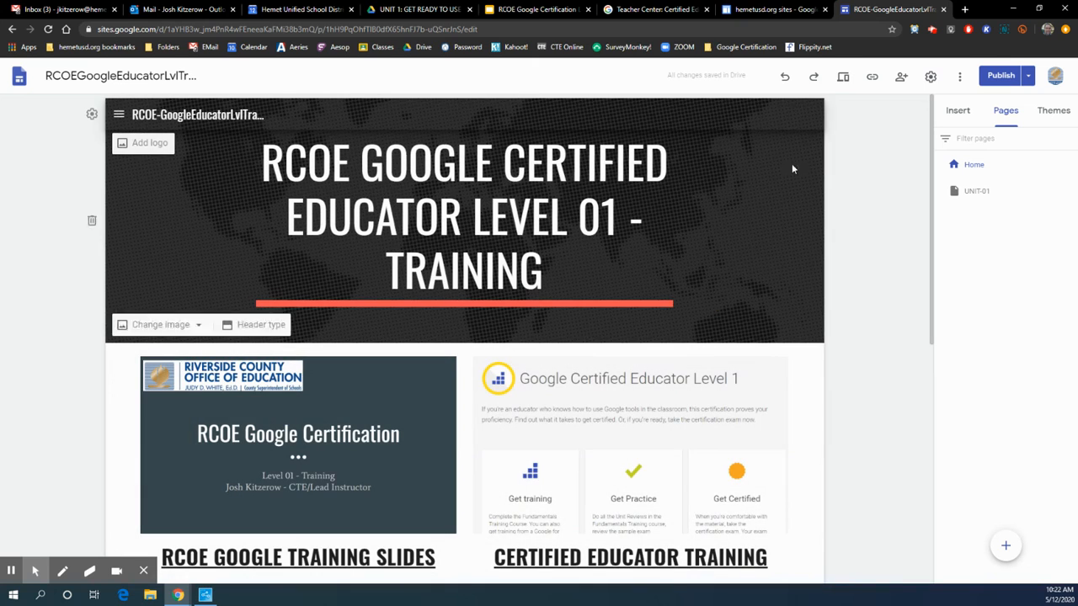
# Step: Set the site's navigation mode to Top
pyautogui.click(92, 114)
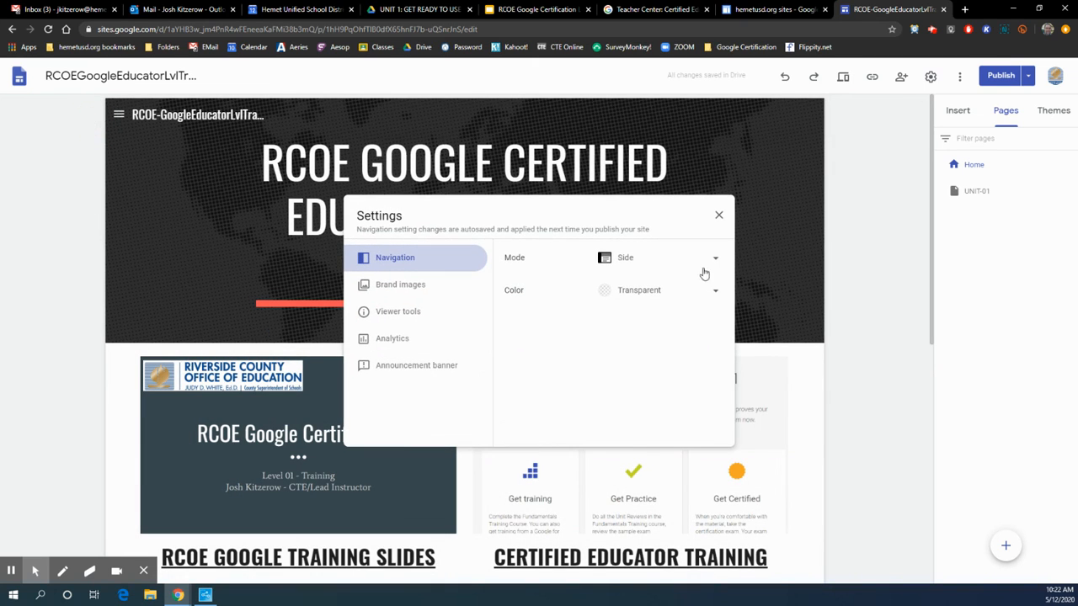
pyautogui.click(679, 266)
pyautogui.click(652, 230)
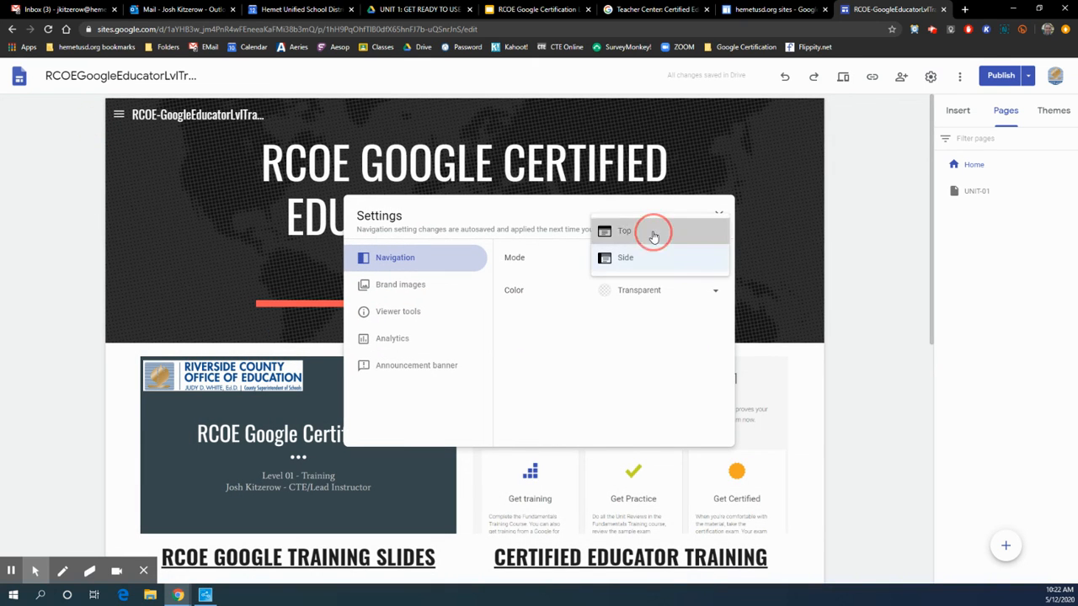
pyautogui.click(889, 249)
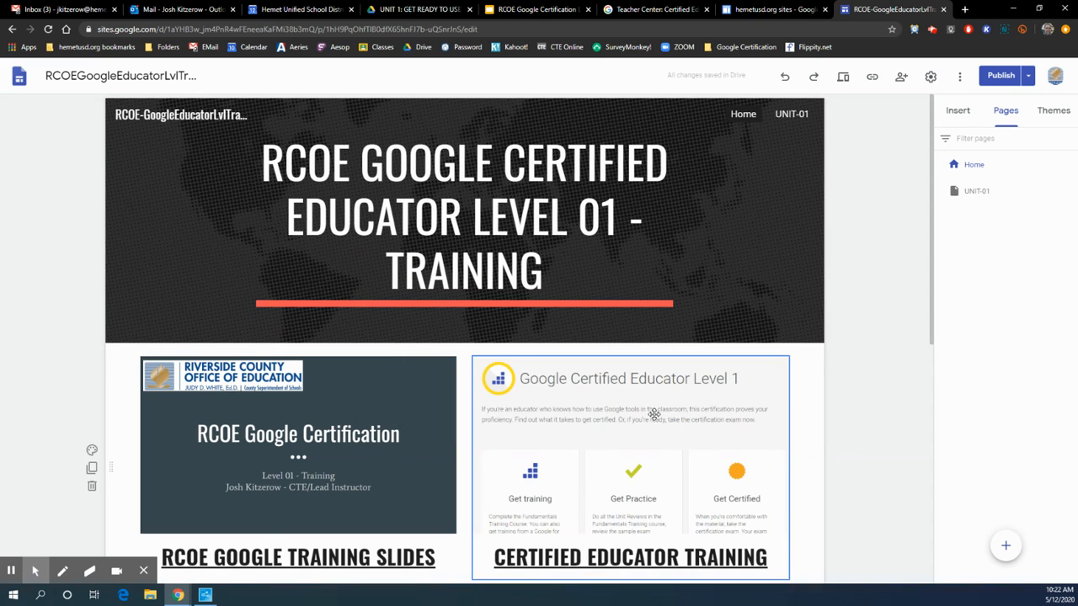
# Step: Link the home page's "UNIT 1: GET READY TO USE TECHNOLOGY IN THE CLASSROOM" heading to the UNIT-01 page
pyautogui.scroll(-3, 808, 392)
pyautogui.scroll(-1, 809, 393)
pyautogui.moveTo(622, 305); pyautogui.dragTo(137, 313)
pyautogui.click(316, 285)
pyautogui.tripleClick(255, 299)
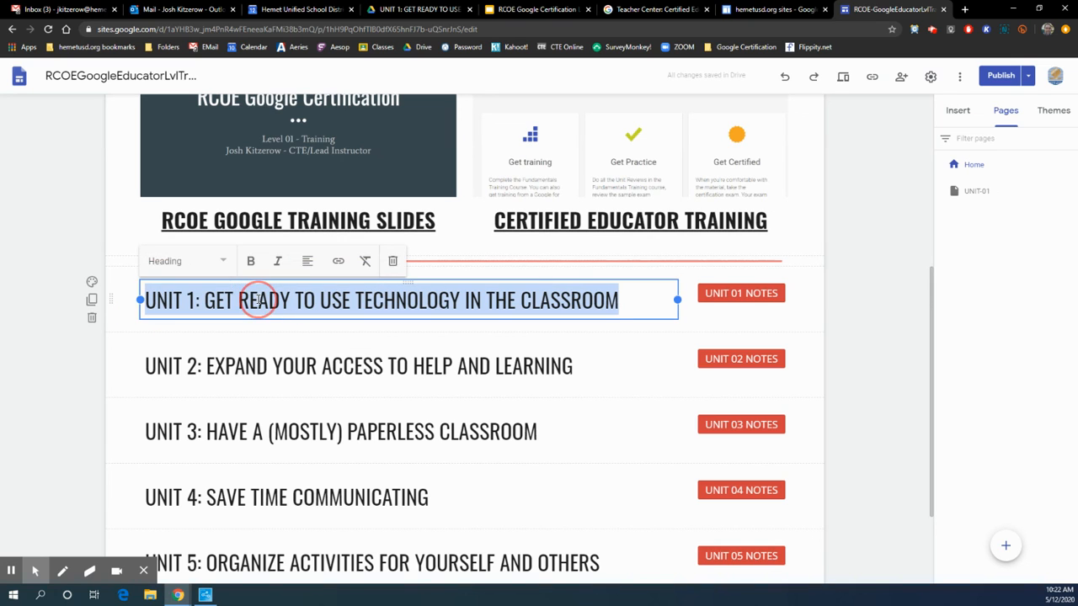
pyautogui.click(338, 262)
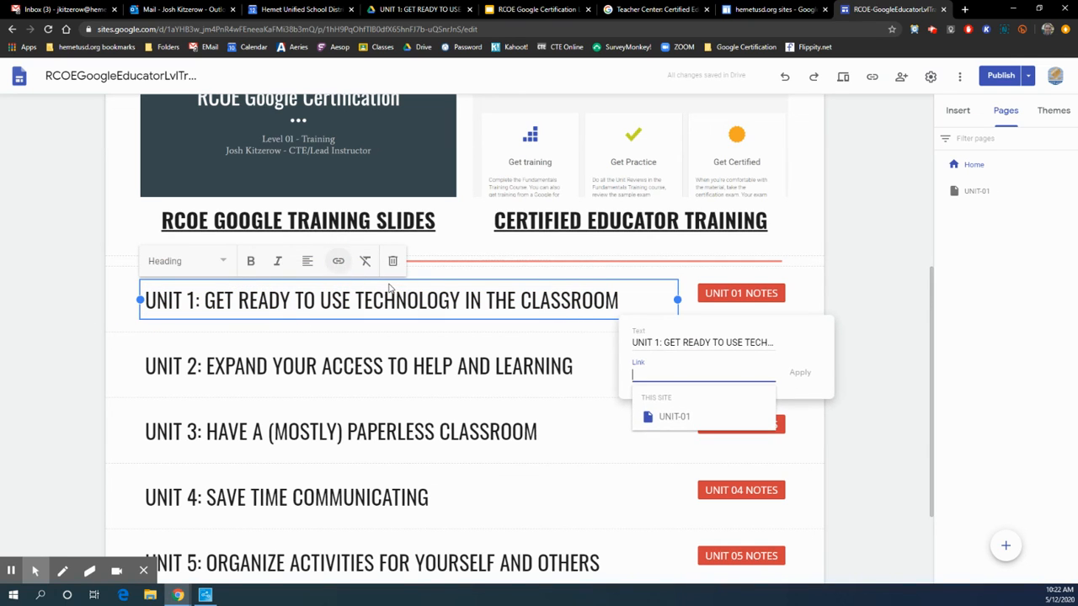
pyautogui.click(670, 416)
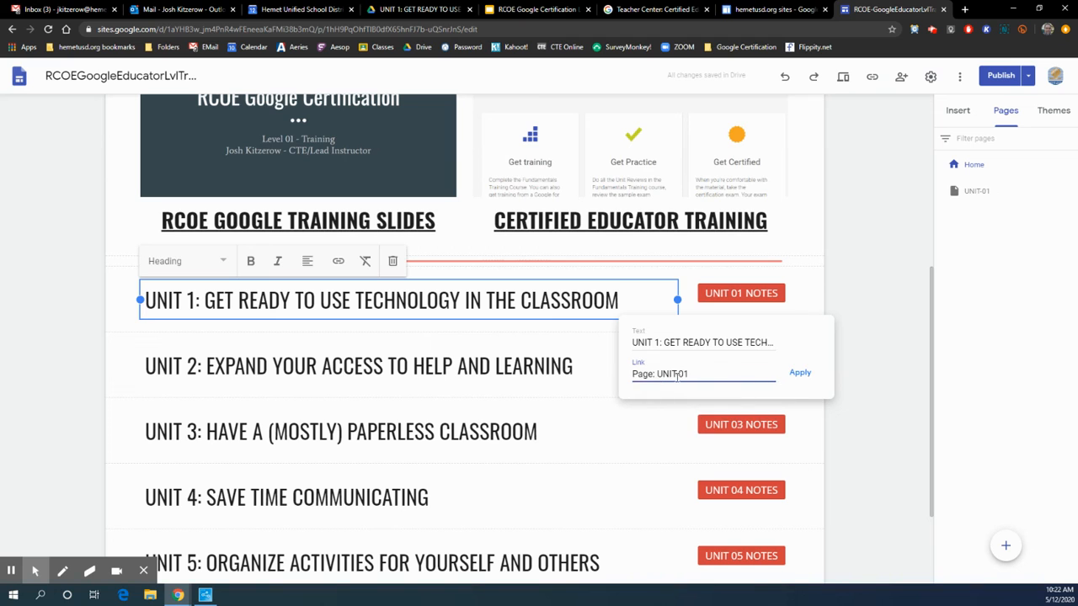
pyautogui.click(797, 376)
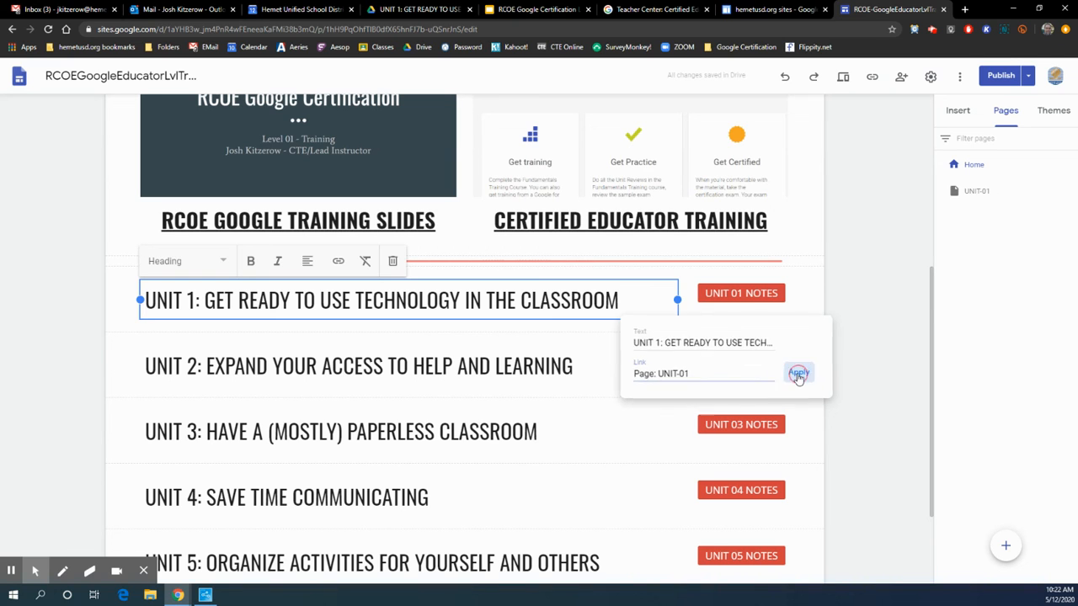
pyautogui.click(847, 345)
# Step: Preview the site in phone and large-screen views, test the Unit 1 heading link, and exit the preview
pyautogui.click(843, 78)
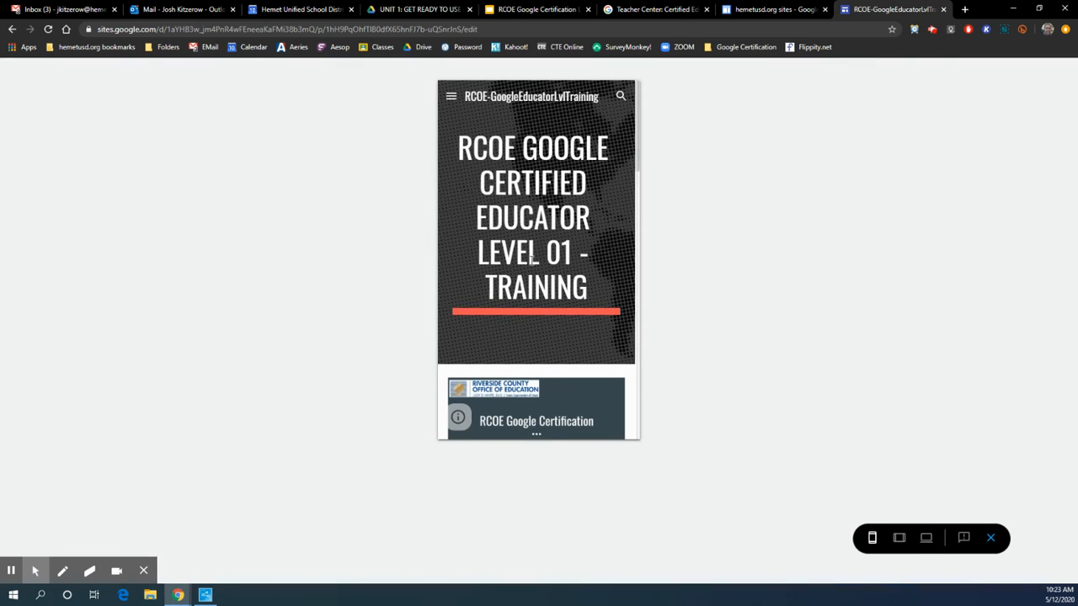
pyautogui.scroll(-2, 556, 282)
pyautogui.click(925, 538)
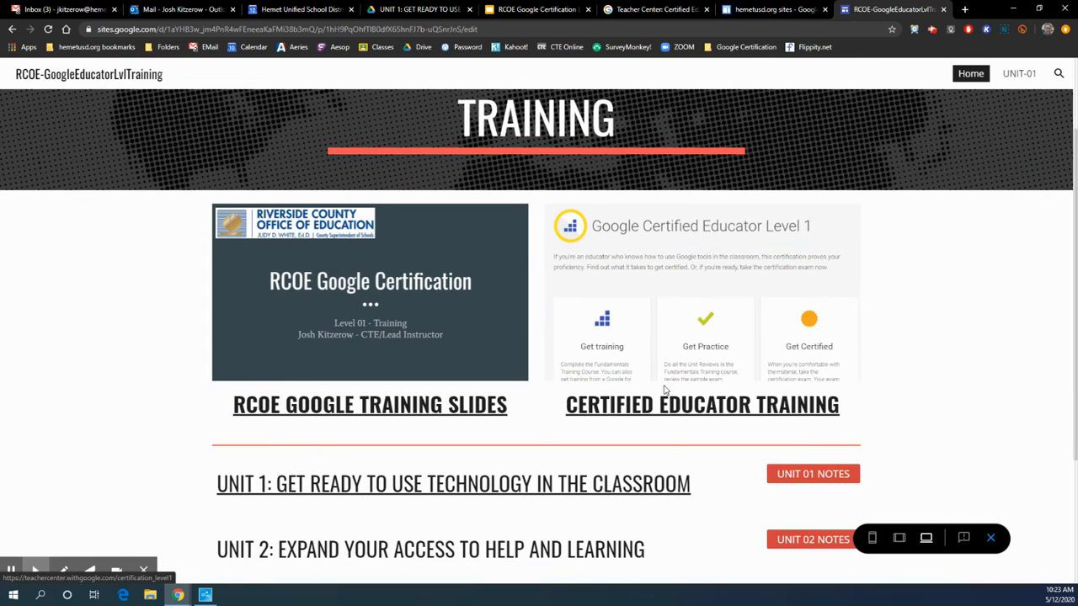
pyautogui.scroll(-2, 644, 387)
pyautogui.click(517, 379)
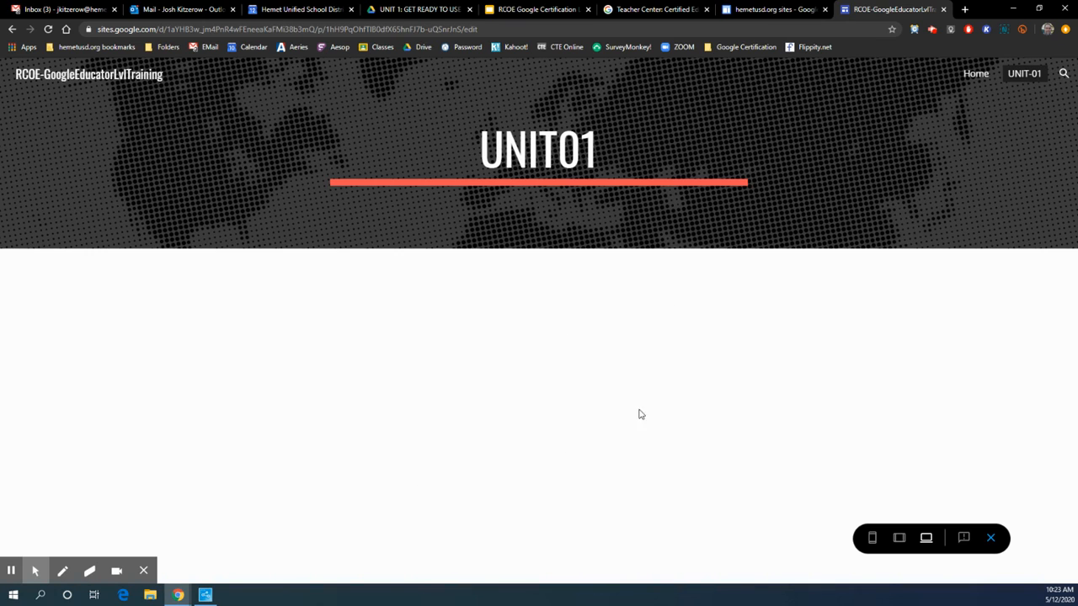
pyautogui.click(992, 538)
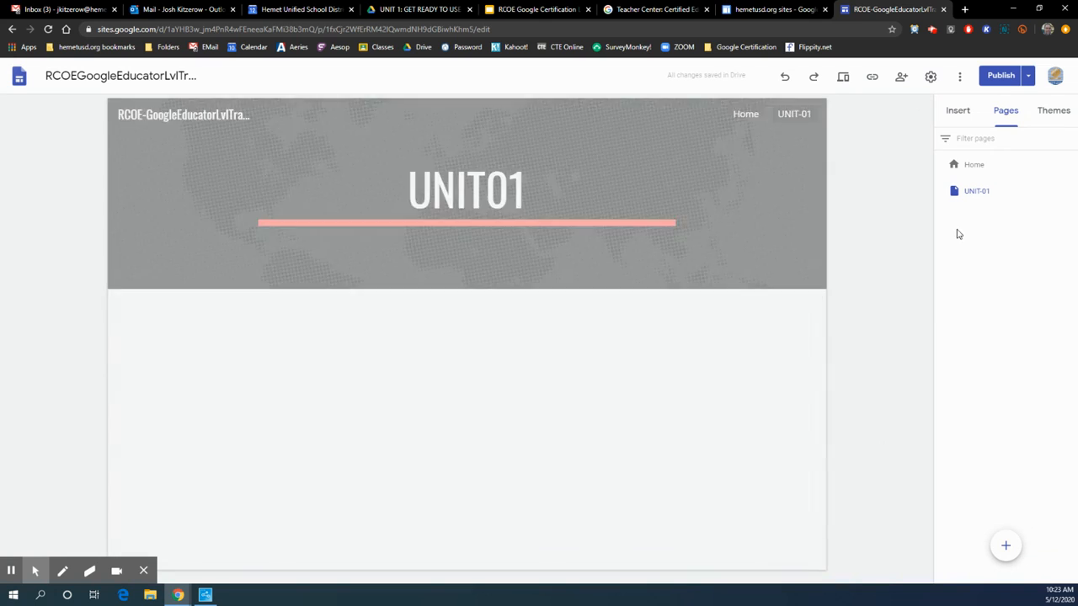
# Step: Embed the "NOTES - UNIT 1" Google Doc on the UNIT-01 page below the header
pyautogui.click(974, 191)
pyautogui.click(653, 383)
pyautogui.click(958, 110)
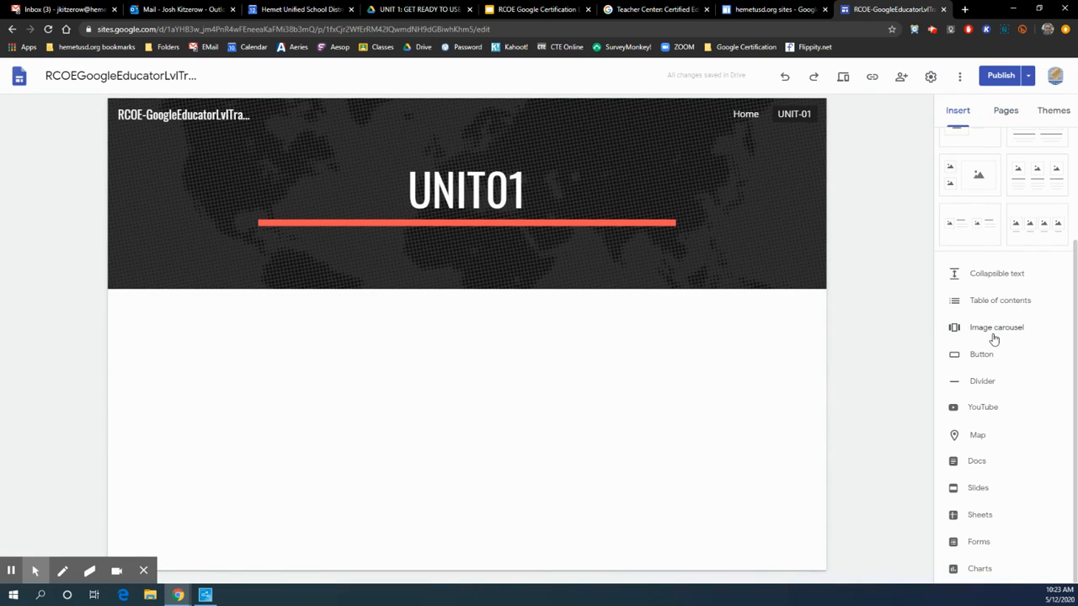
pyautogui.click(974, 465)
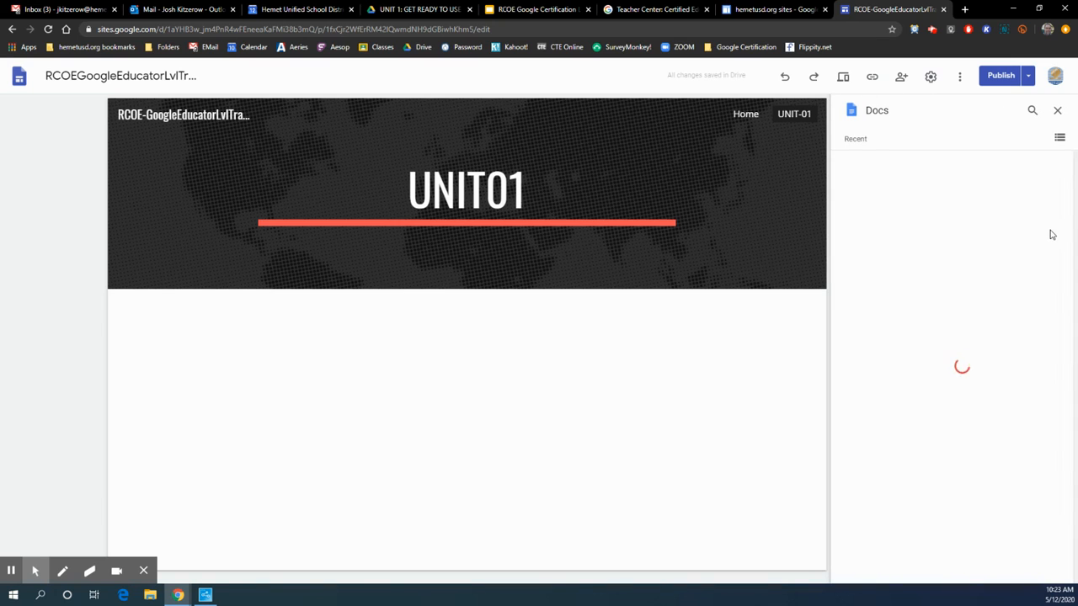
pyautogui.scroll(-6, 1026, 294)
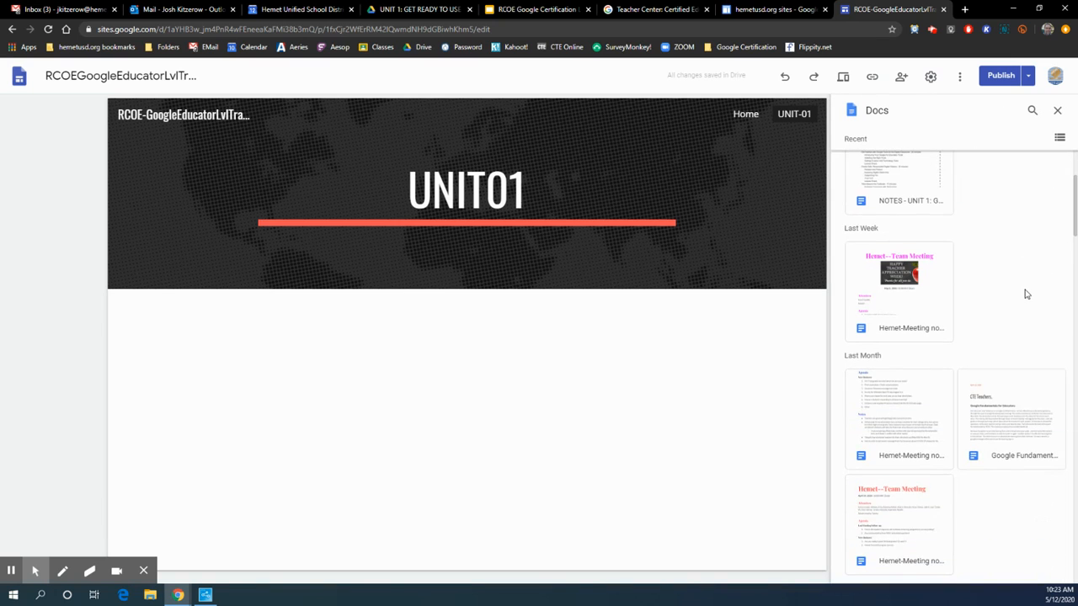
pyautogui.scroll(-3, 1025, 294)
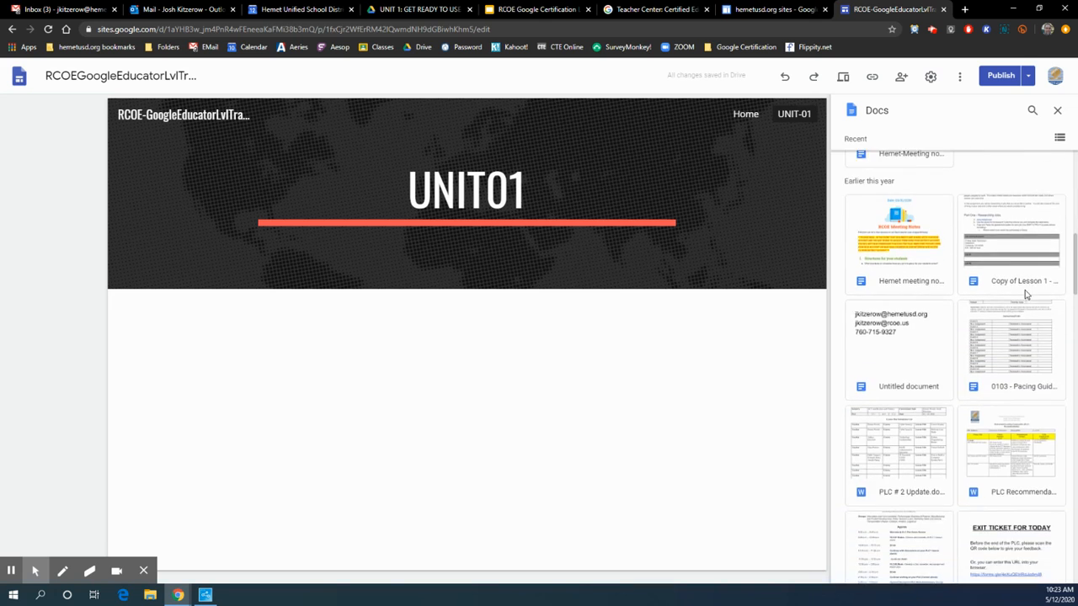
pyautogui.scroll(-2, 1026, 293)
pyautogui.scroll(12, 1024, 287)
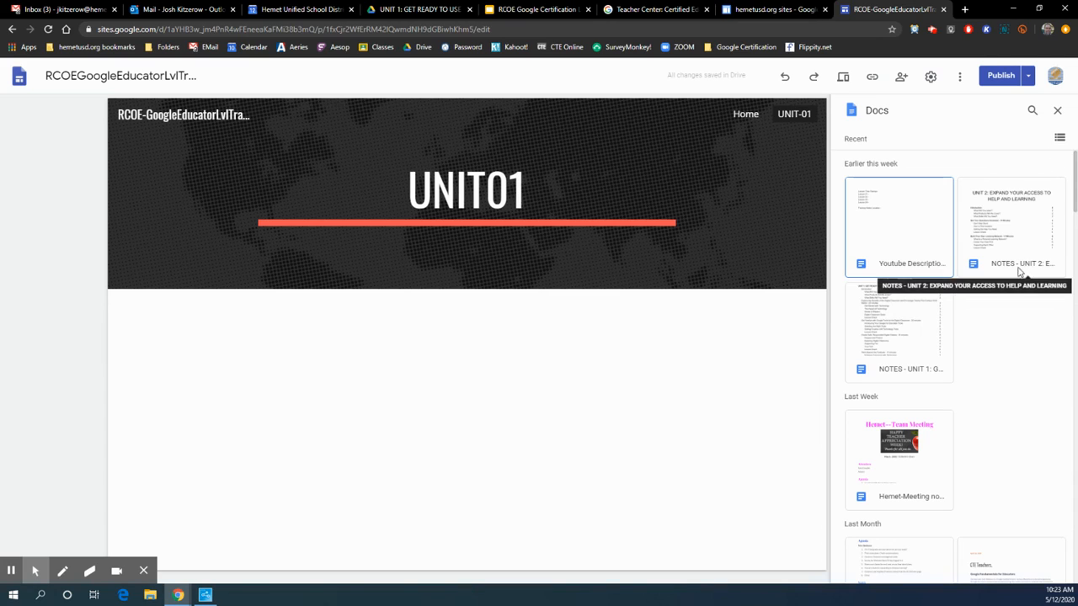
pyautogui.doubleClick(904, 337)
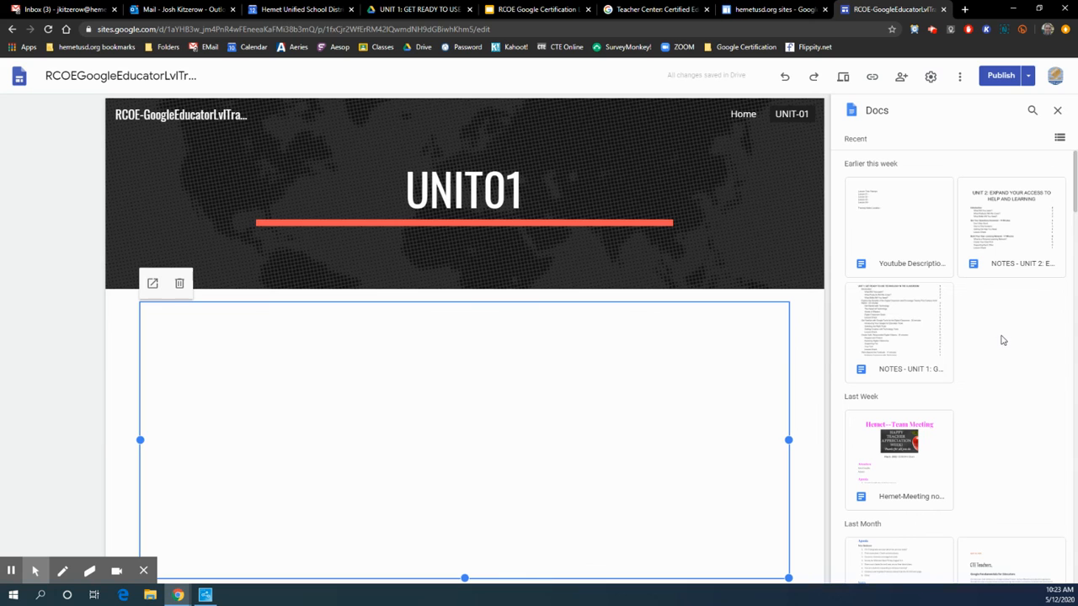
# Step: Extend the embedded Unit 1 notes downward so the frame reaches the "Create Safe, Responsible Digital Citizens" contents entry
pyautogui.scroll(-2, 764, 298)
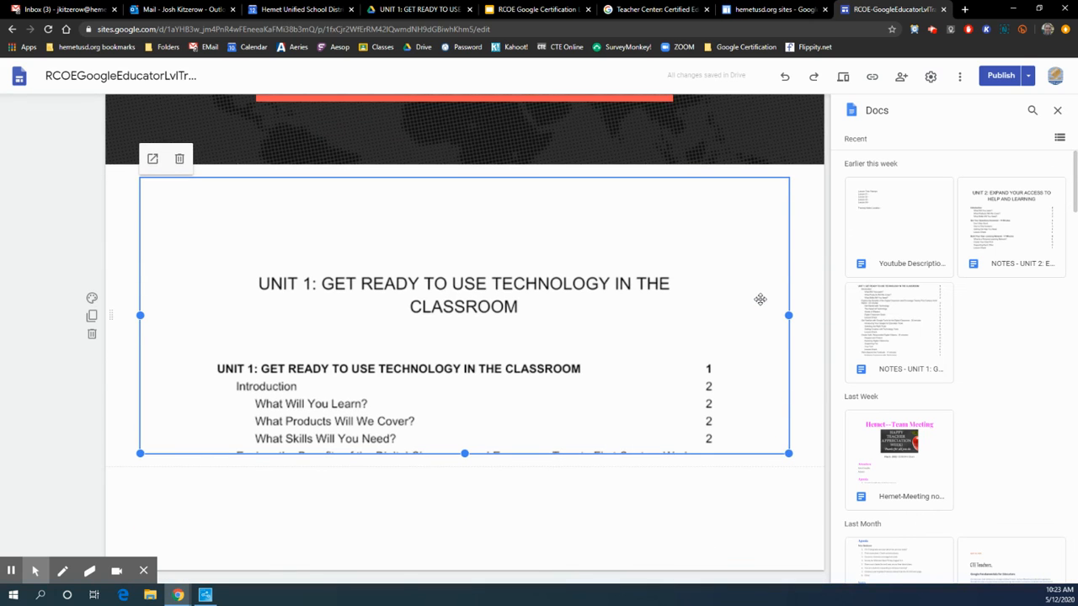
pyautogui.moveTo(465, 453); pyautogui.dragTo(465, 571)
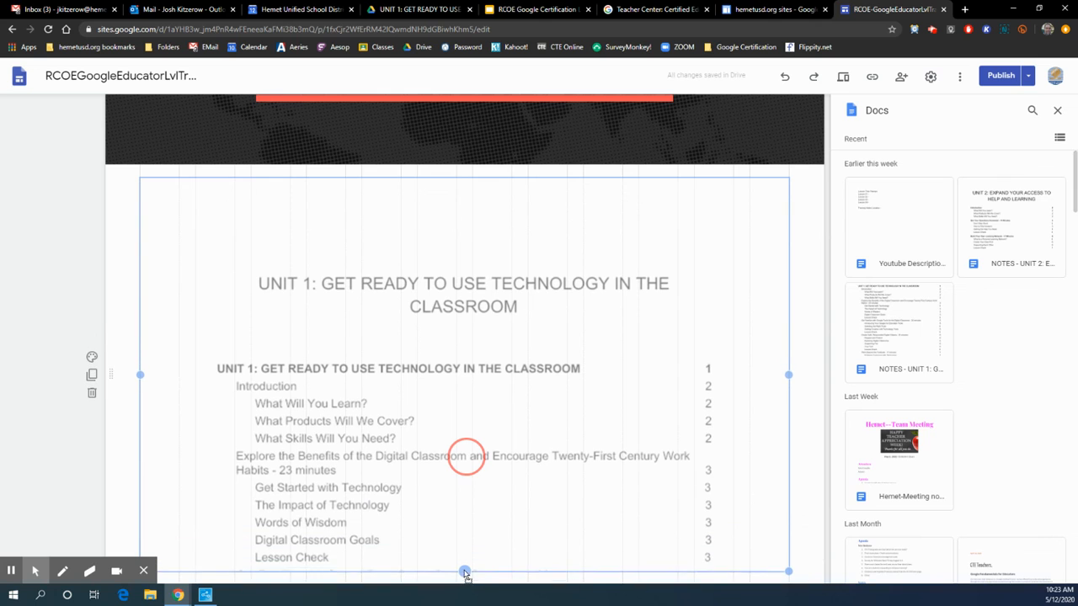
pyautogui.scroll(-2, 581, 471)
pyautogui.moveTo(465, 453); pyautogui.dragTo(558, 465)
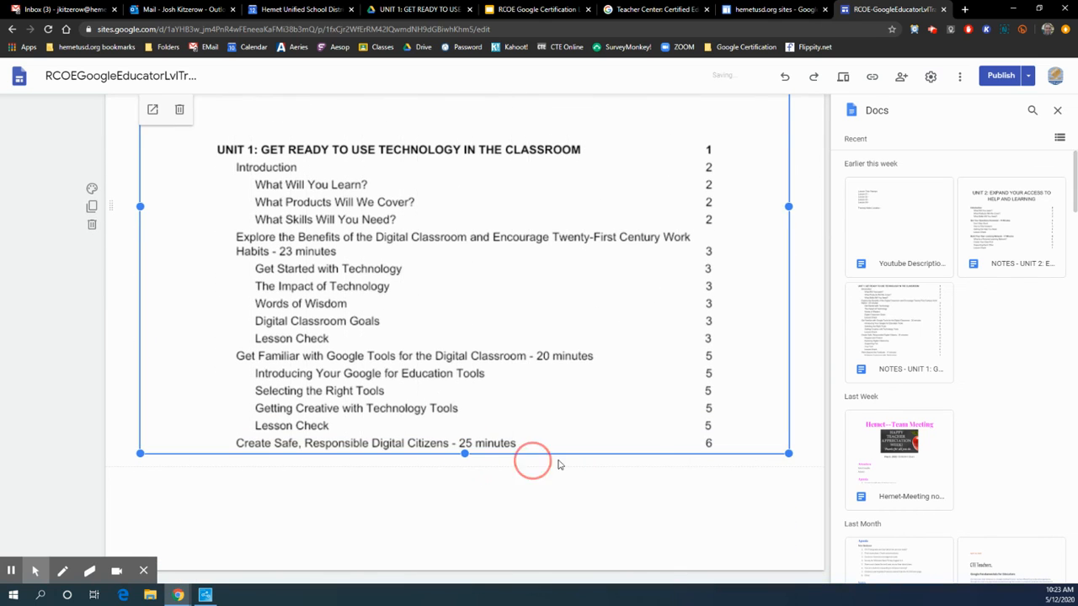
pyautogui.scroll(3, 716, 421)
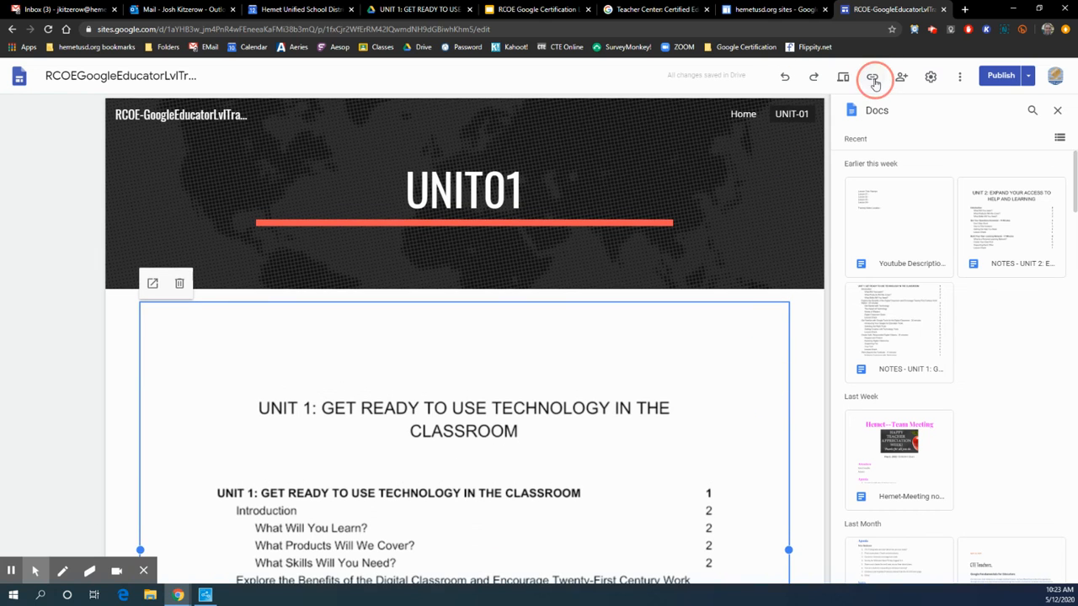
# Step: Preview the UNIT-01 page, read through the embedded notes document, and exit the preview
pyautogui.click(843, 77)
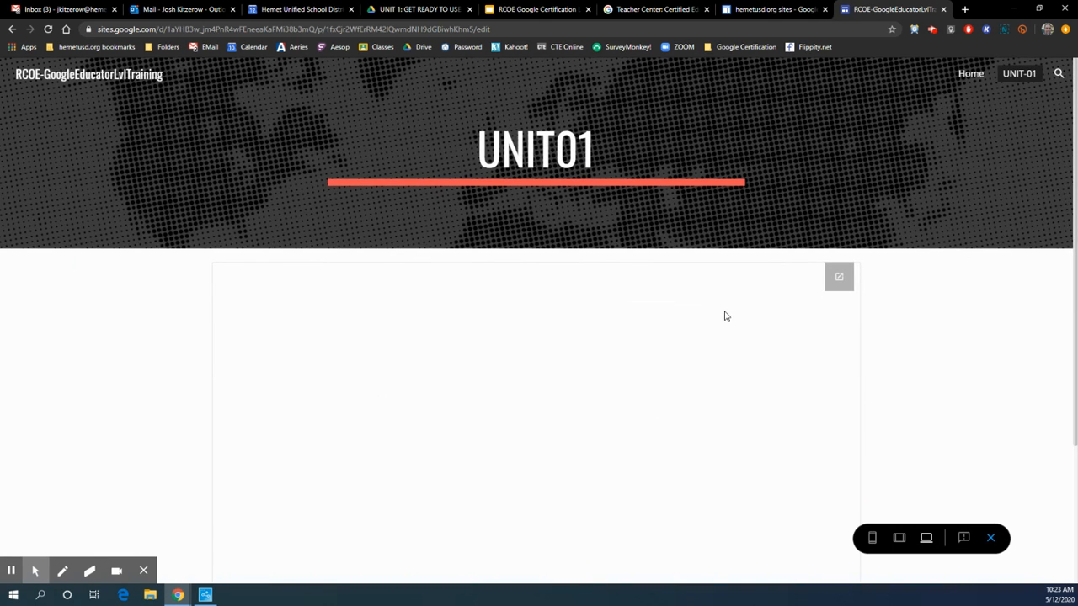
pyautogui.scroll(-3, 673, 375)
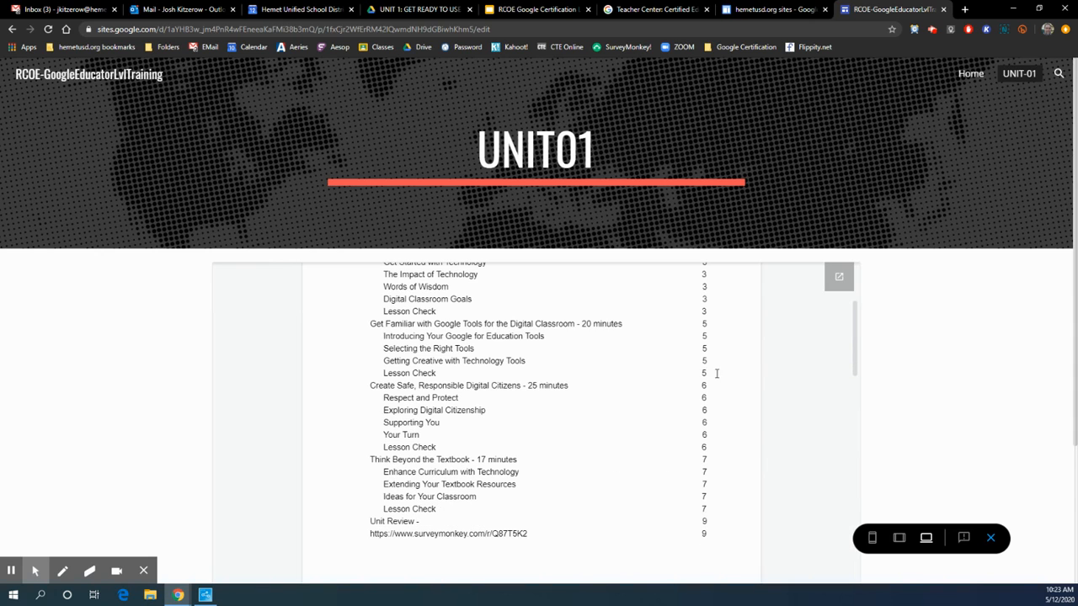
pyautogui.scroll(-3, 660, 386)
pyautogui.scroll(-15, 659, 387)
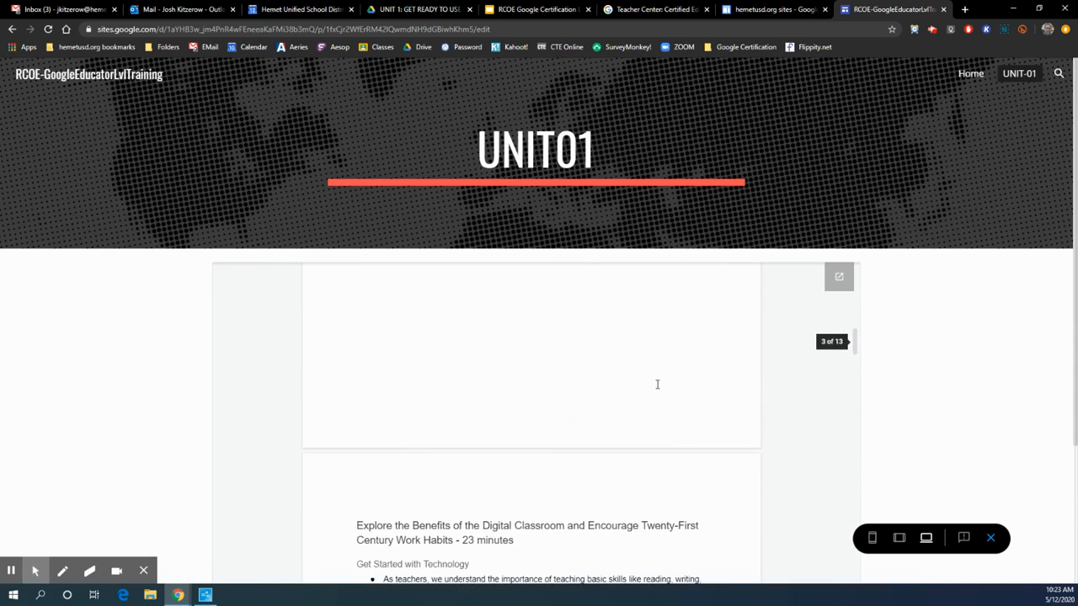
pyautogui.scroll(-15, 657, 383)
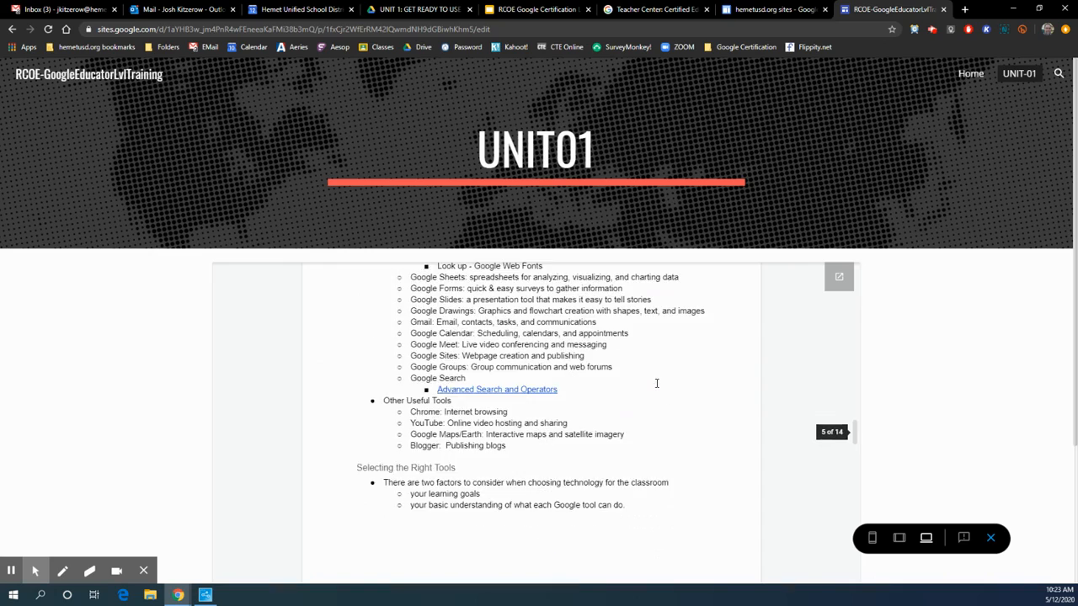
pyautogui.scroll(-15, 656, 383)
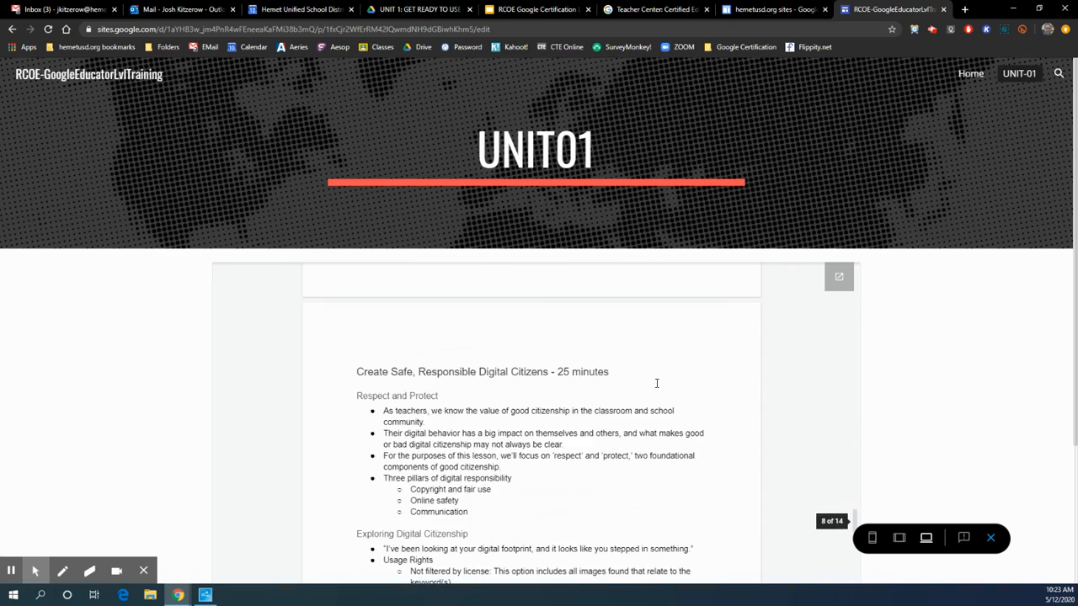
pyautogui.scroll(-8, 657, 384)
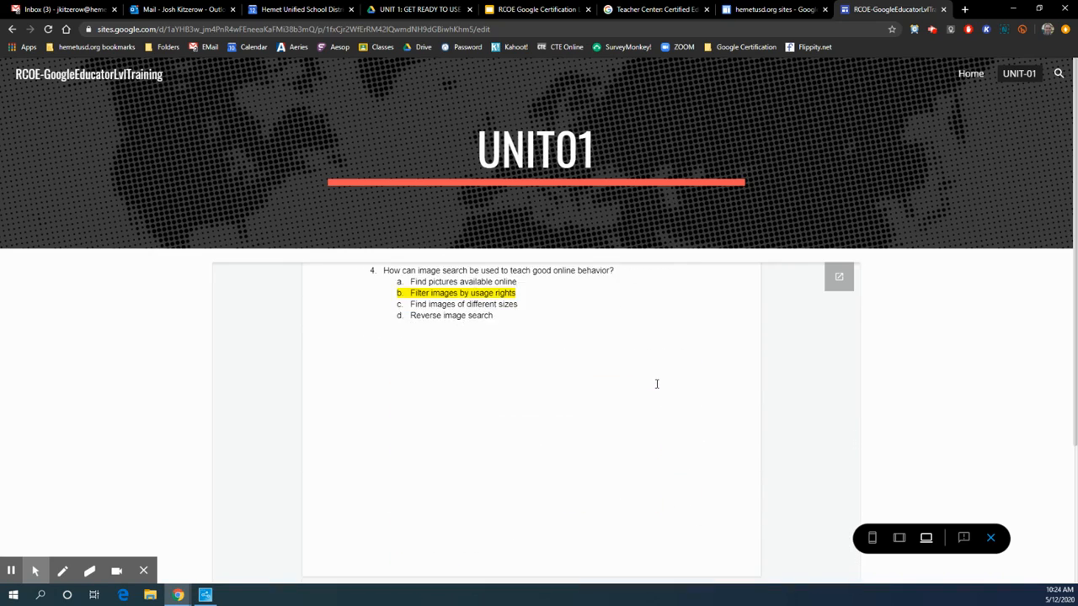
pyautogui.click(992, 538)
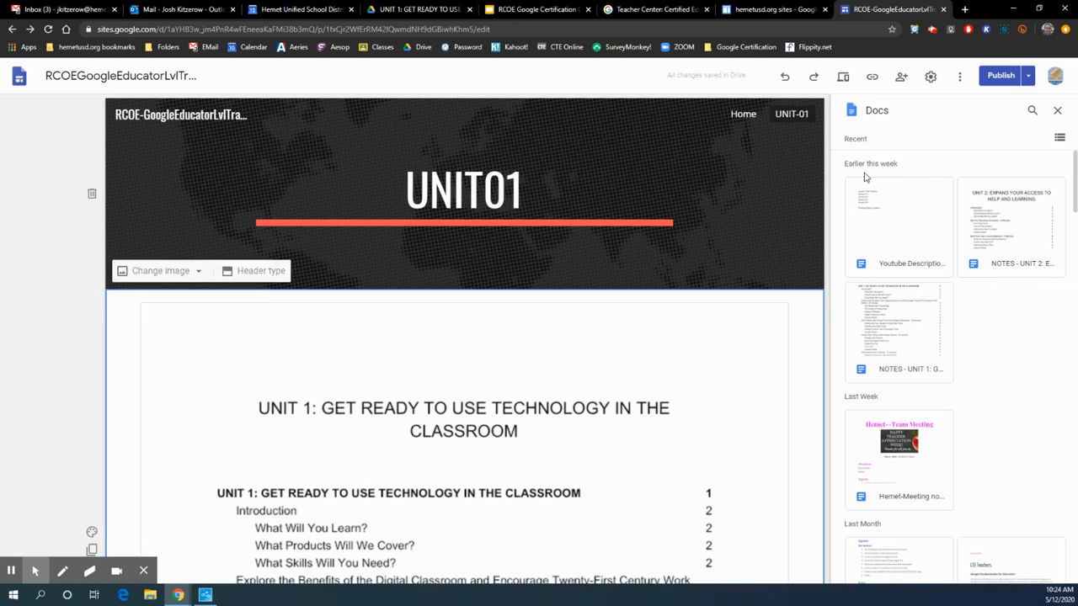
# Step: Change the UNIT-01 page's header title to "UNIT01 - NOTES" and look over the page
pyautogui.scroll(-4, 533, 310)
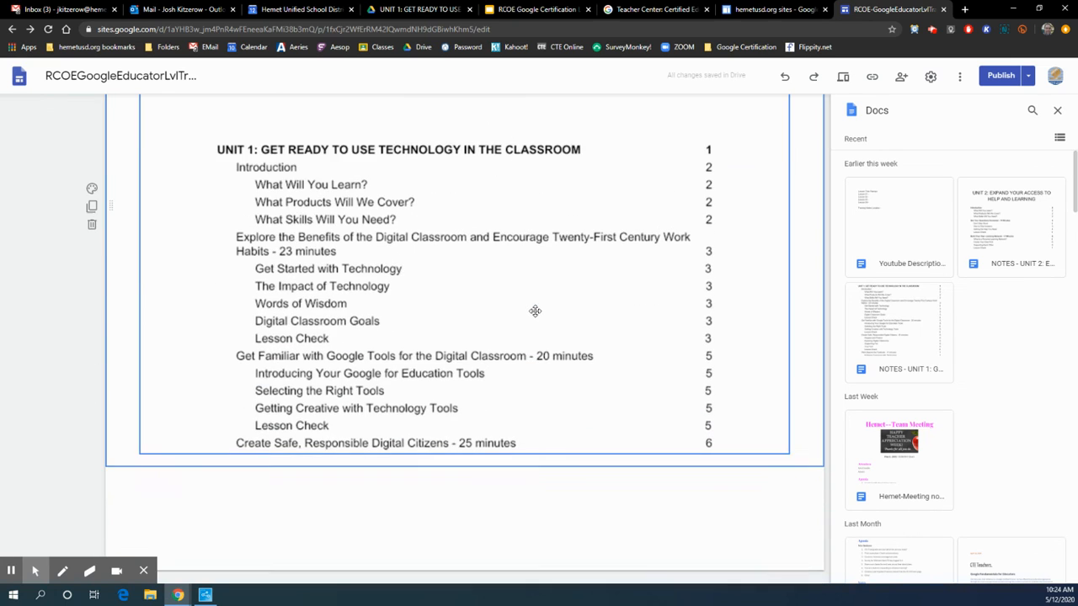
pyautogui.scroll(4, 534, 308)
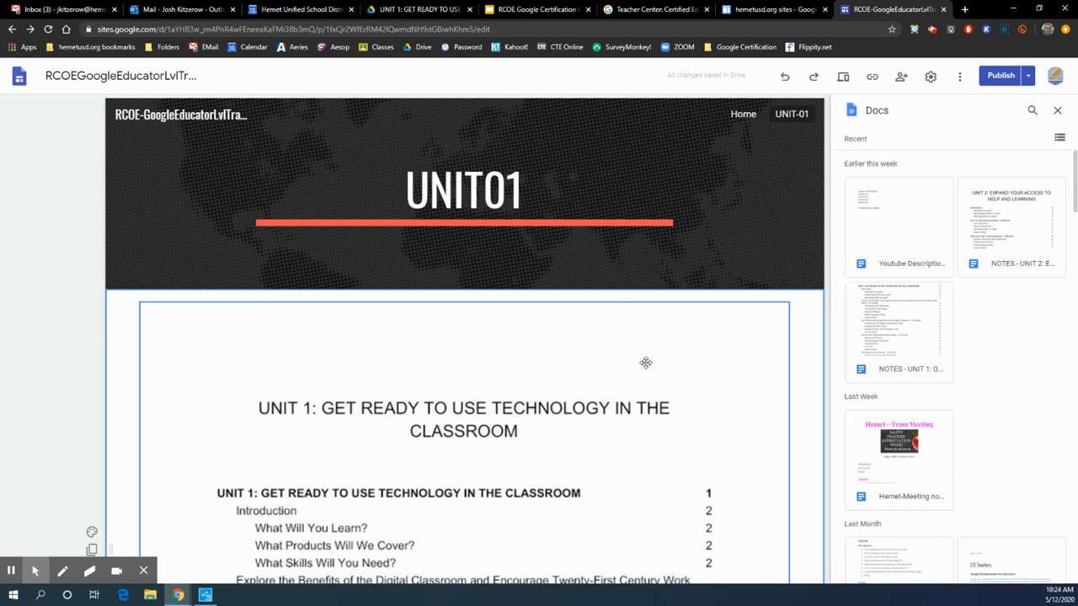
pyautogui.click(526, 188)
pyautogui.write('- NOTES')
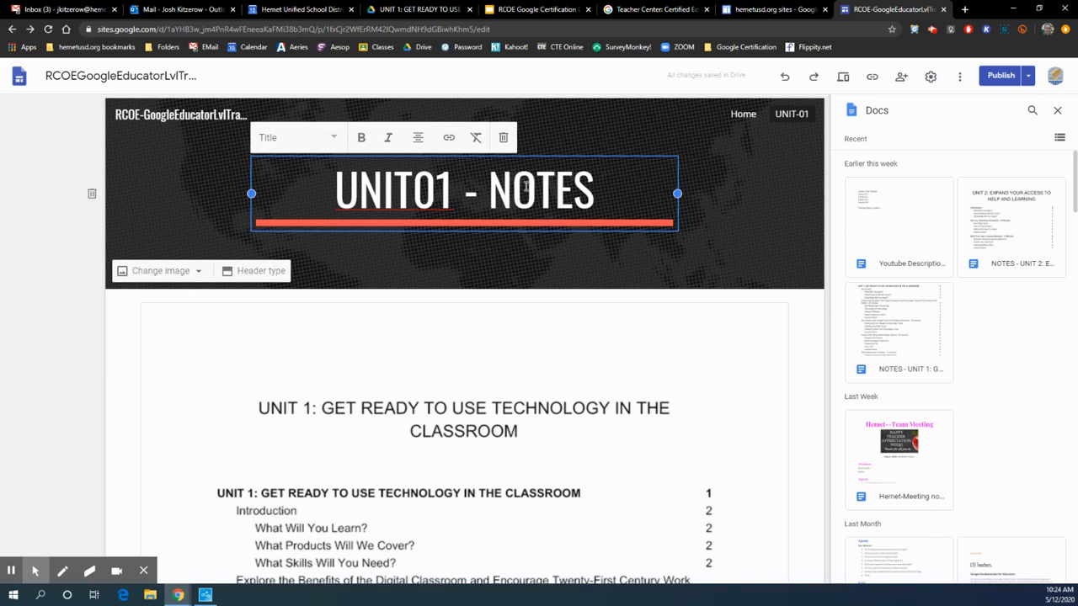
pyautogui.click(781, 313)
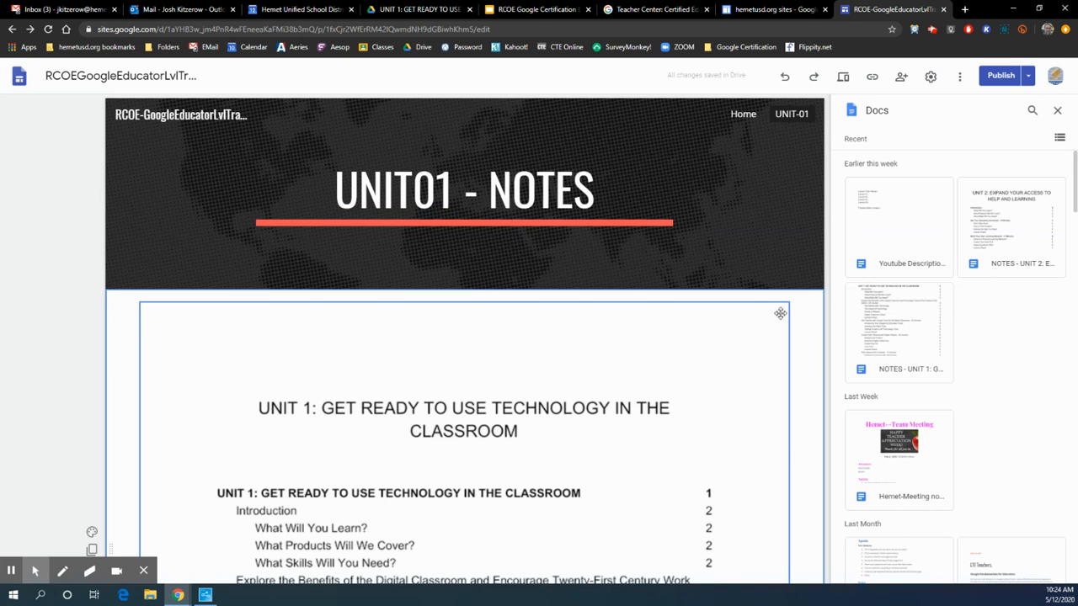
pyautogui.scroll(-3, 678, 333)
pyautogui.scroll(3, 705, 320)
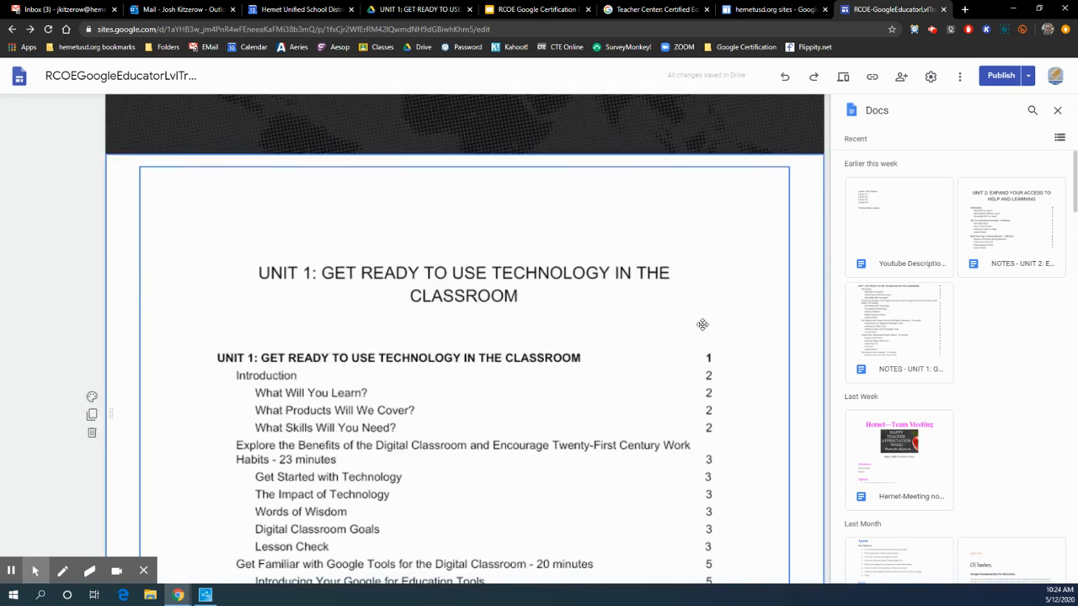